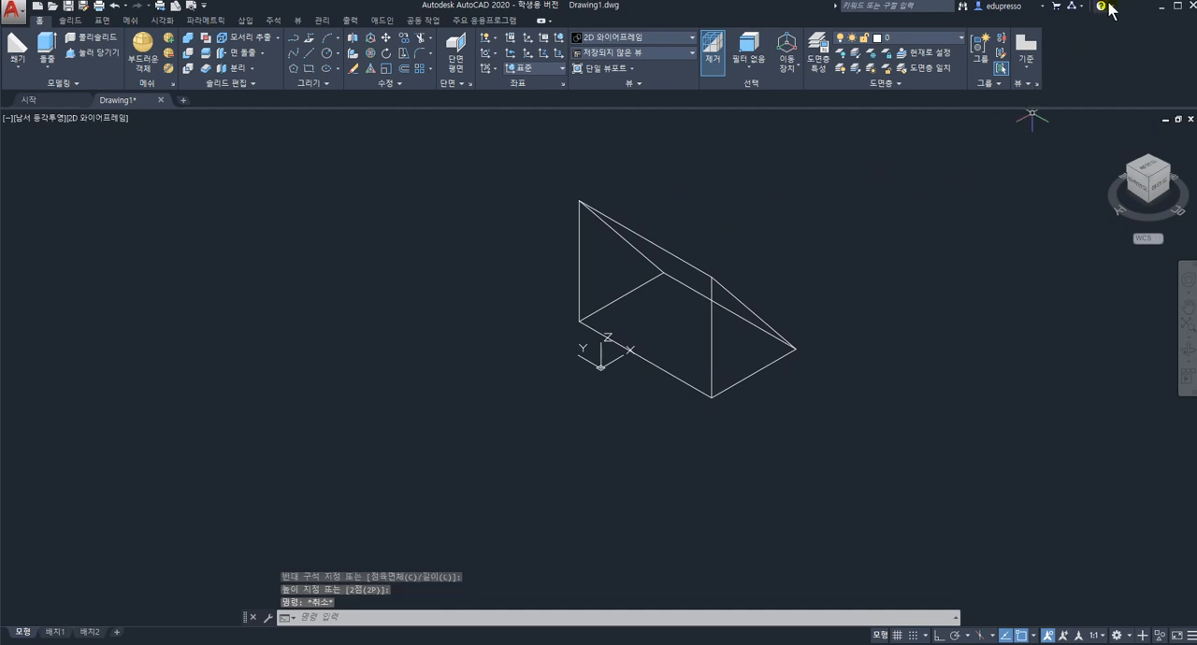
Set the viewport's visual style to Conceptual (개념) so the wedge is shown shaded.
click(122, 119)
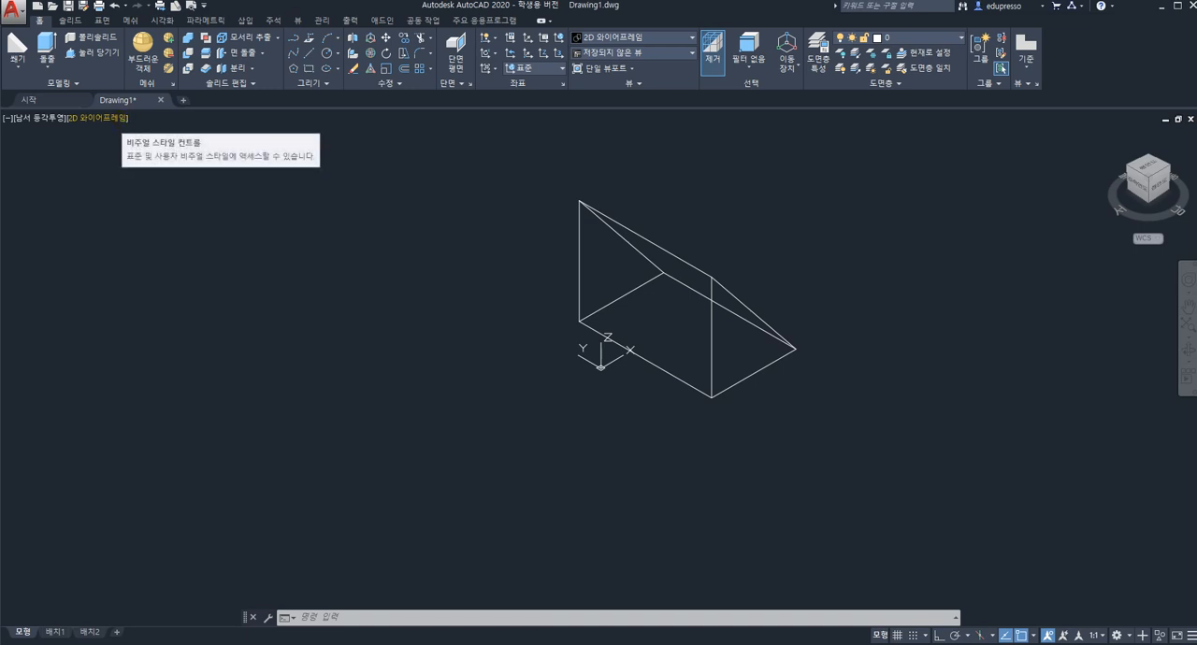
click(105, 119)
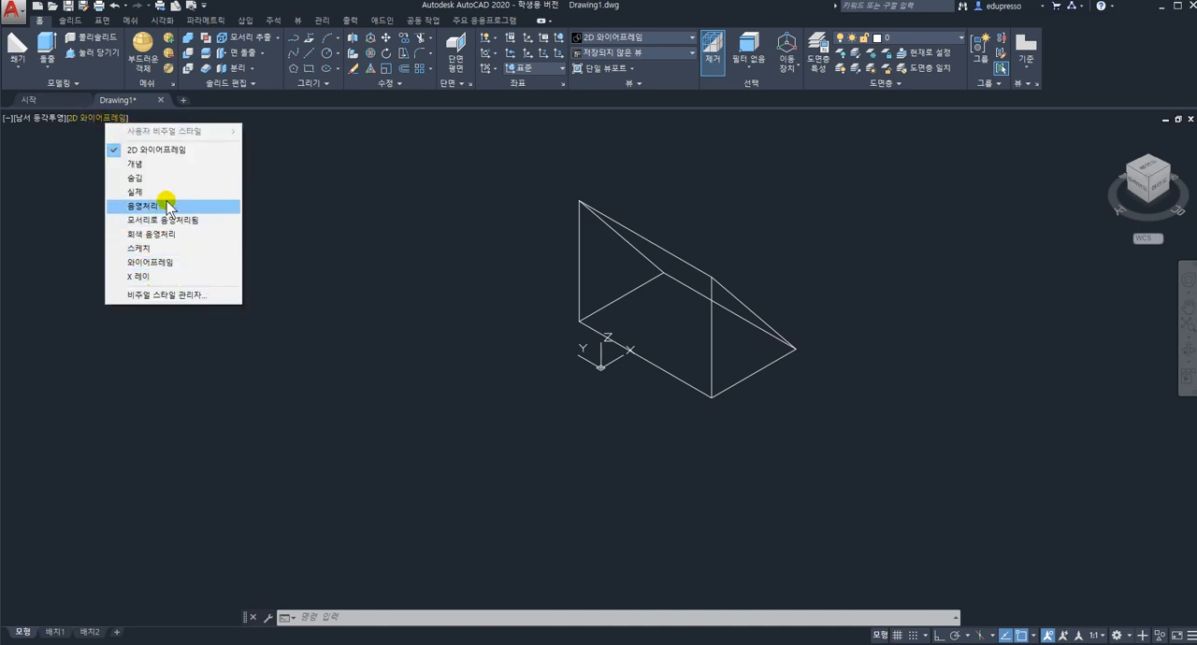
click(159, 164)
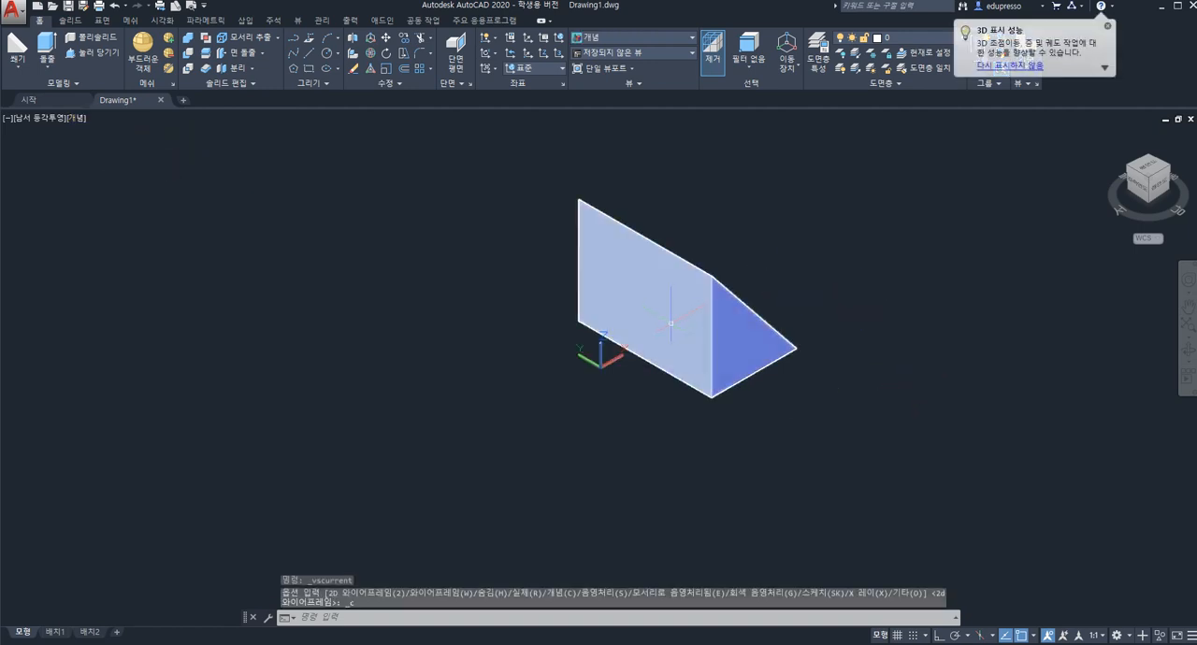
Use 3D Mirror to copy the wedge across its vertical rectangular face, defining the plane by three of its corners and keeping the original.
shift+middle_drag(670, 324, 626, 339)
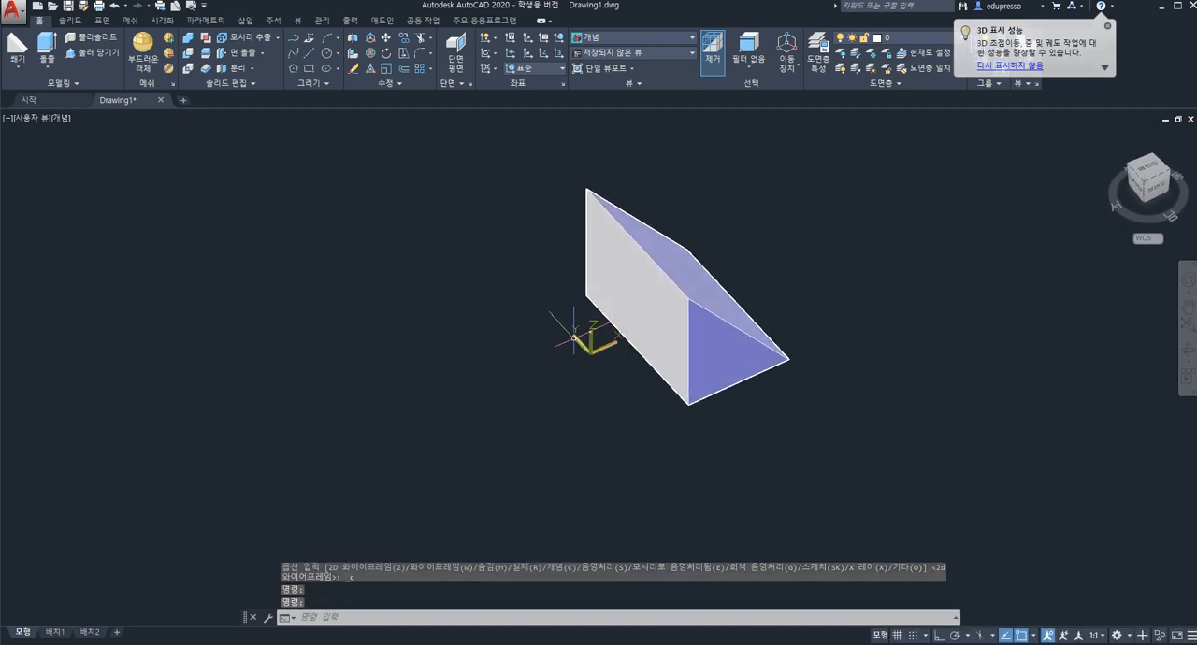
middle_drag(657, 386, 598, 425)
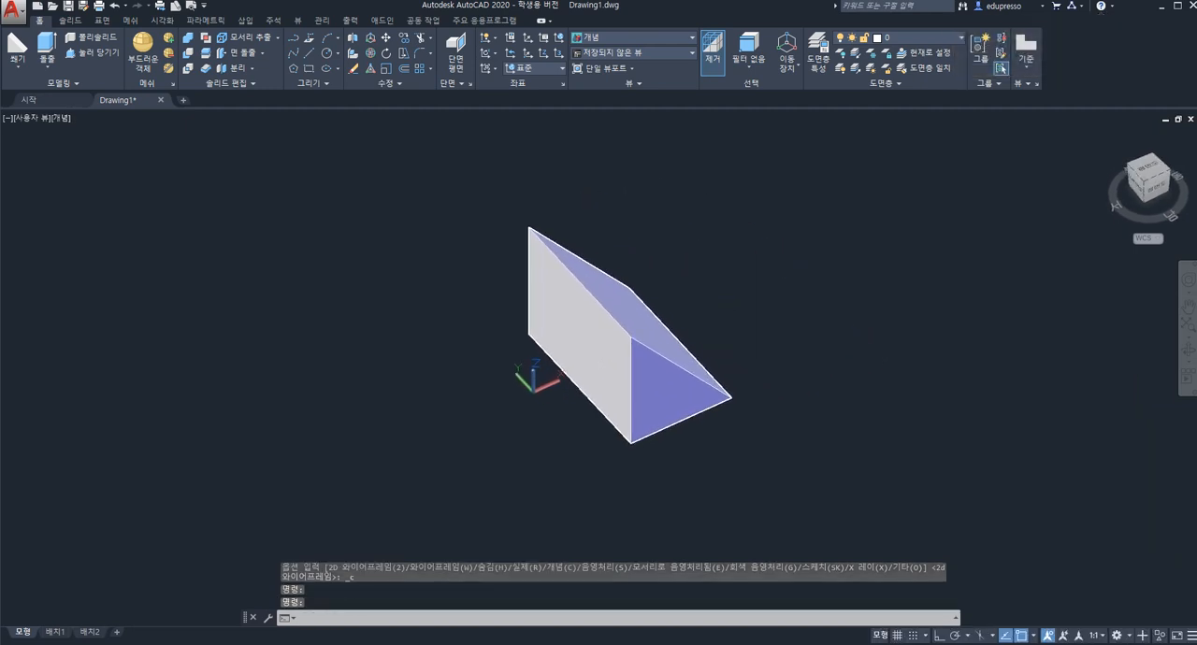
middle_drag(607, 344, 624, 320)
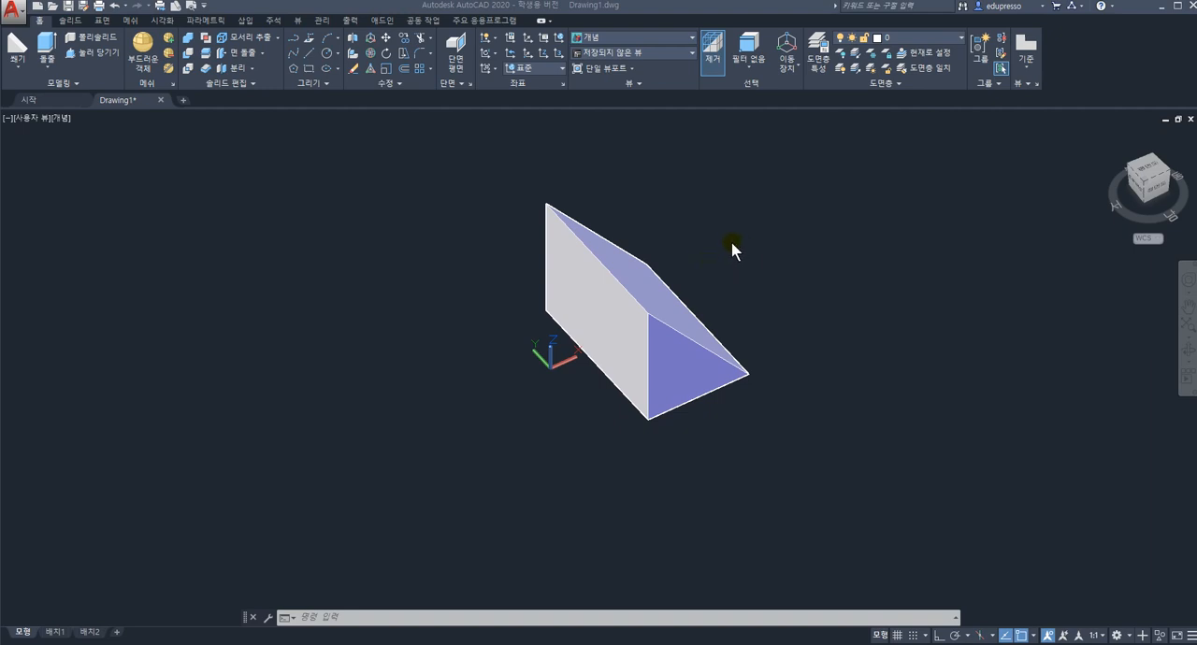
click(397, 83)
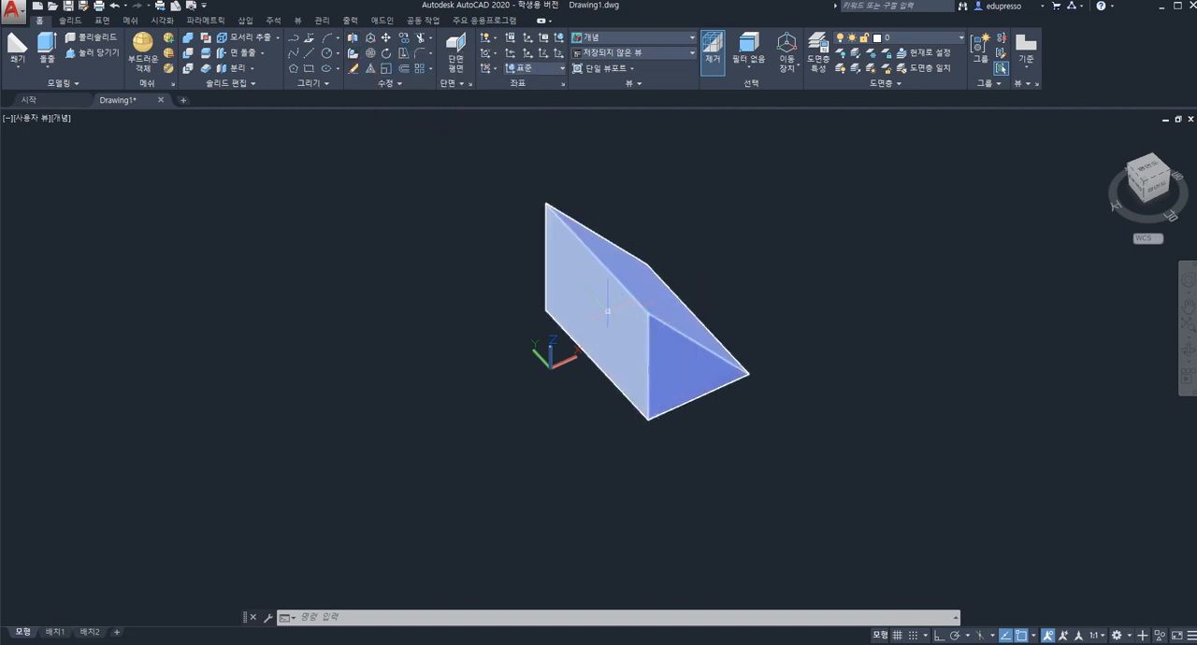
click(354, 41)
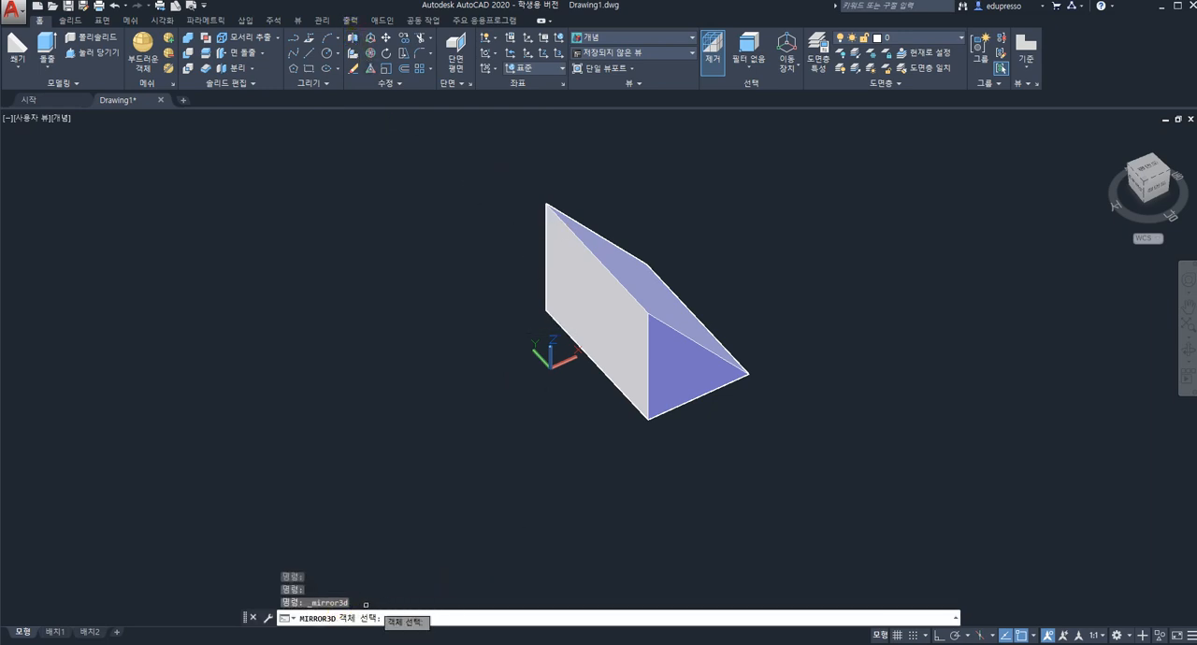
click(629, 308)
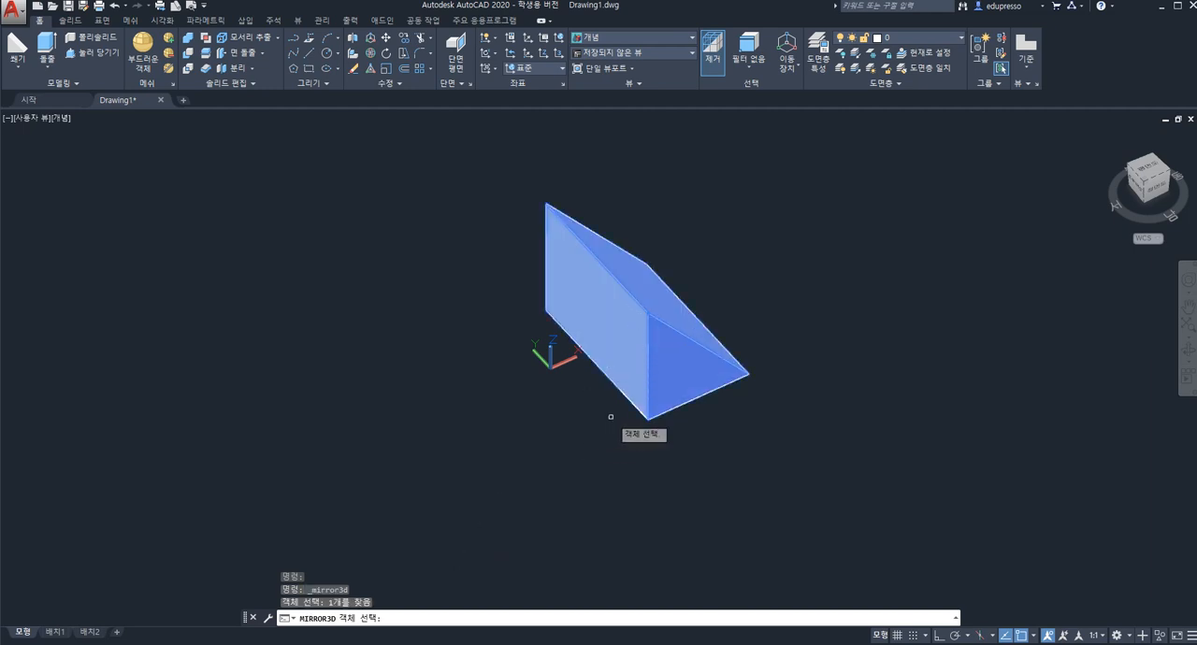
key(Return)
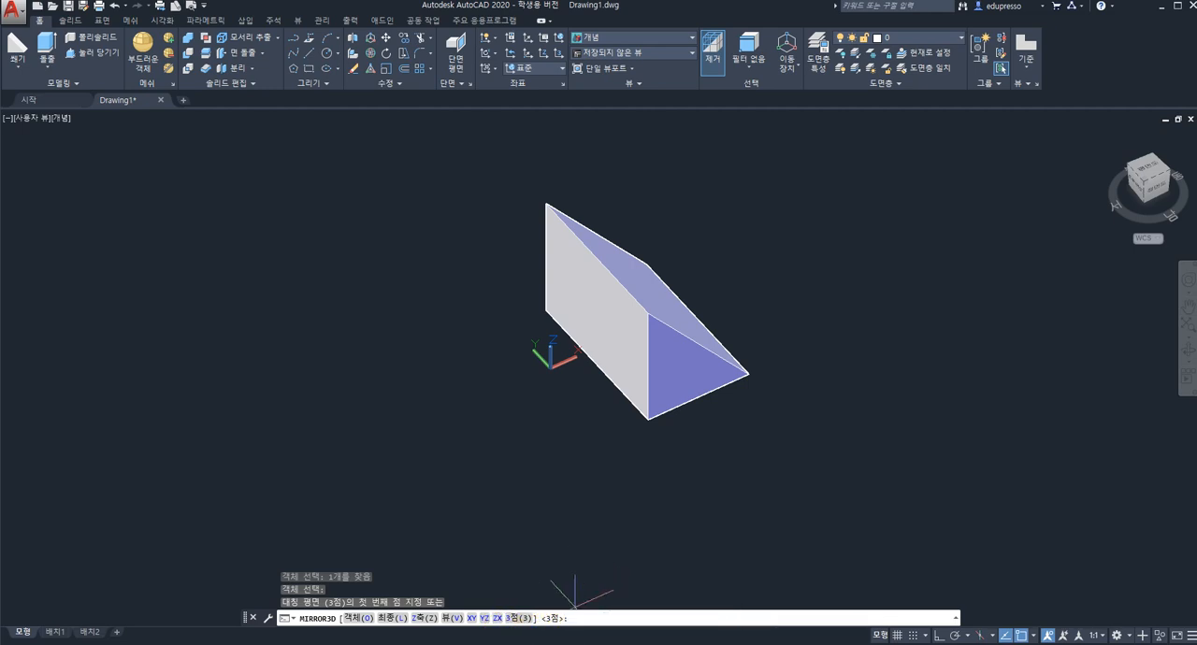
click(647, 419)
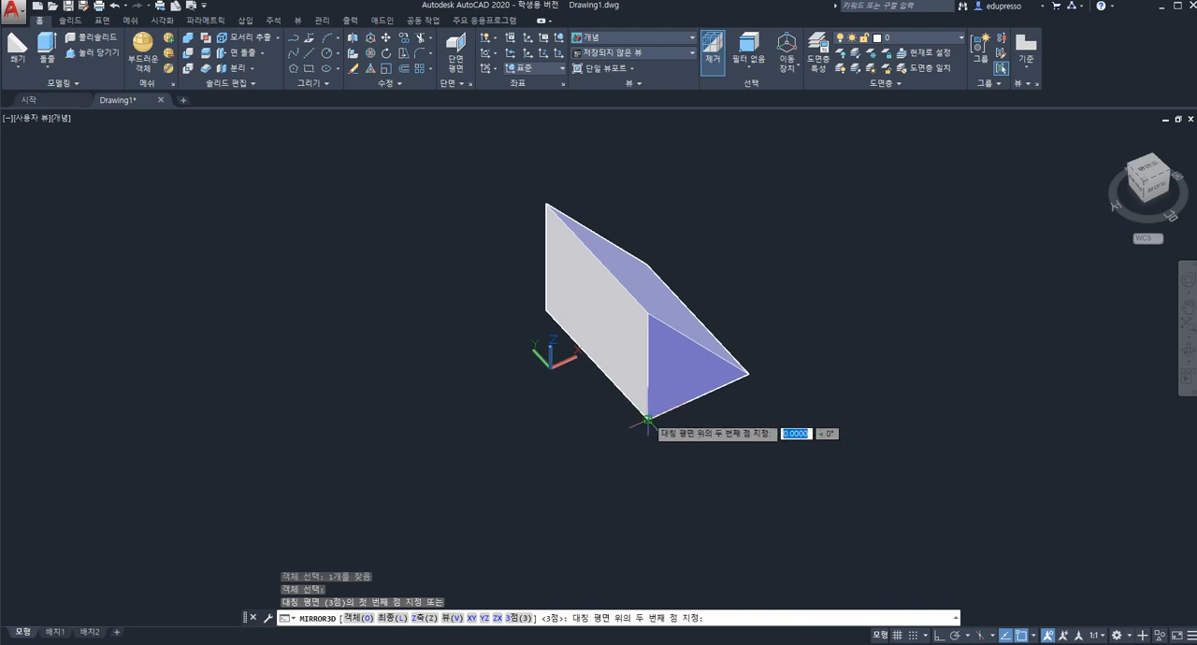
click(546, 309)
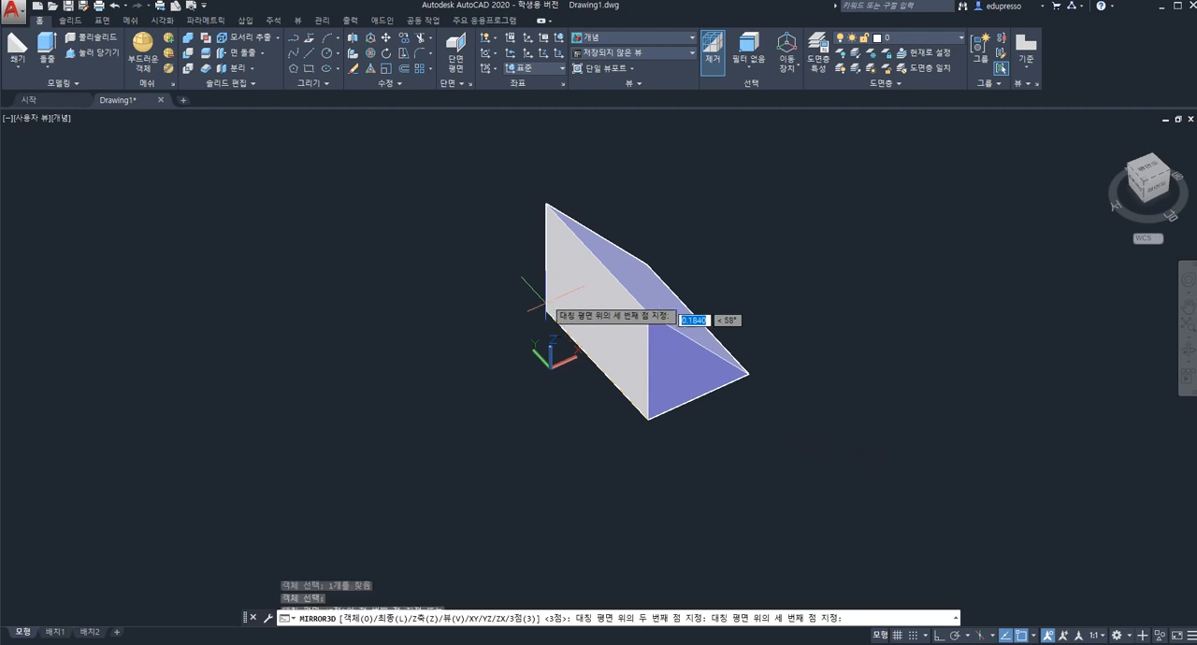
click(548, 205)
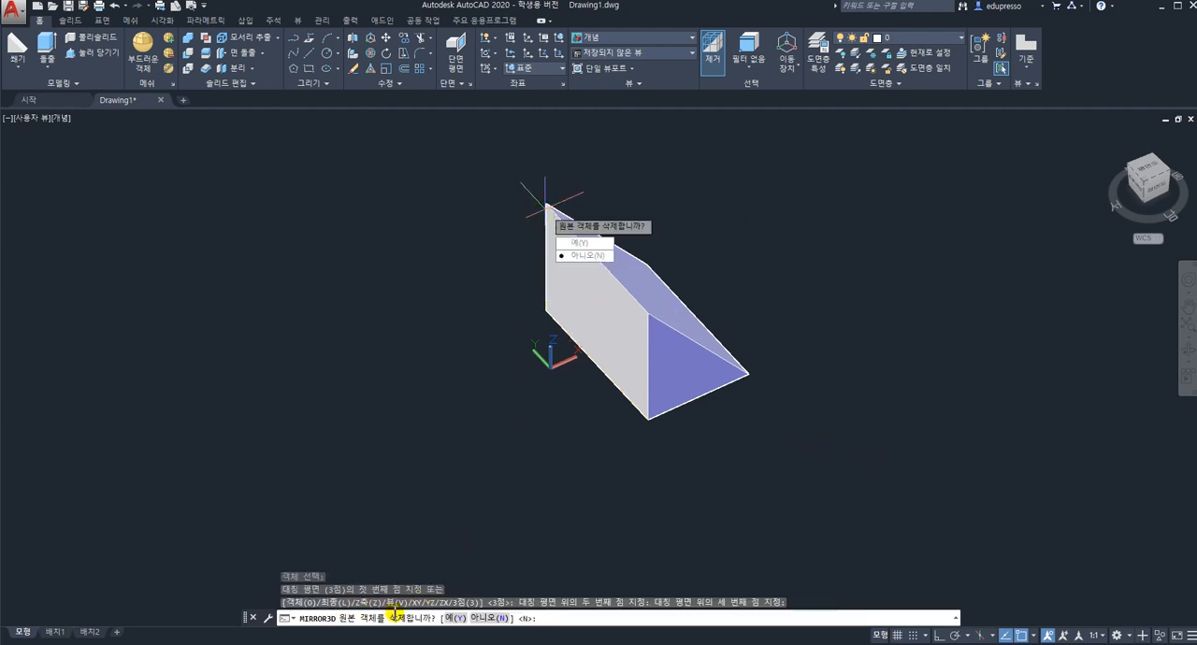
click(491, 619)
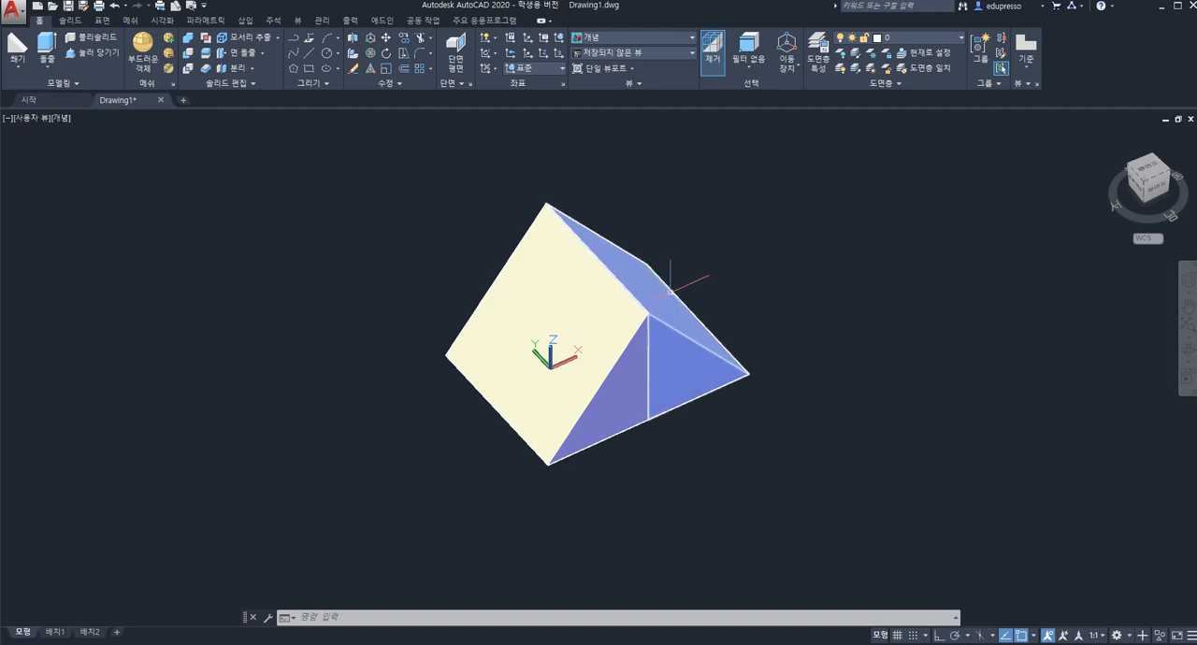
click(353, 43)
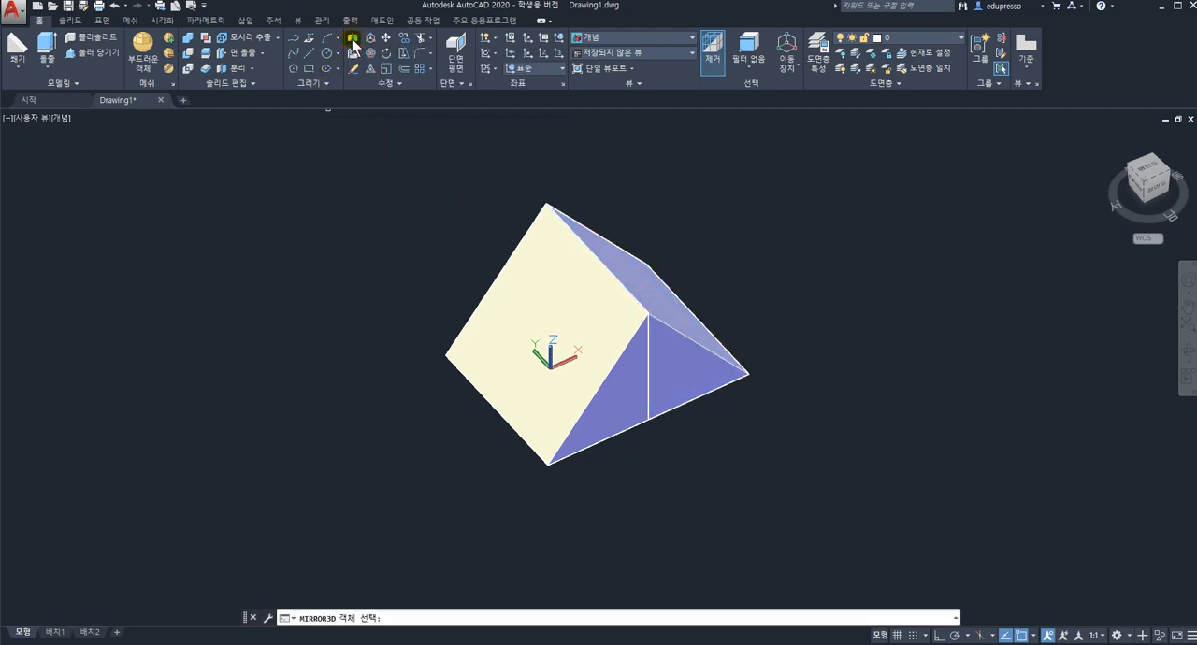
click(550, 273)
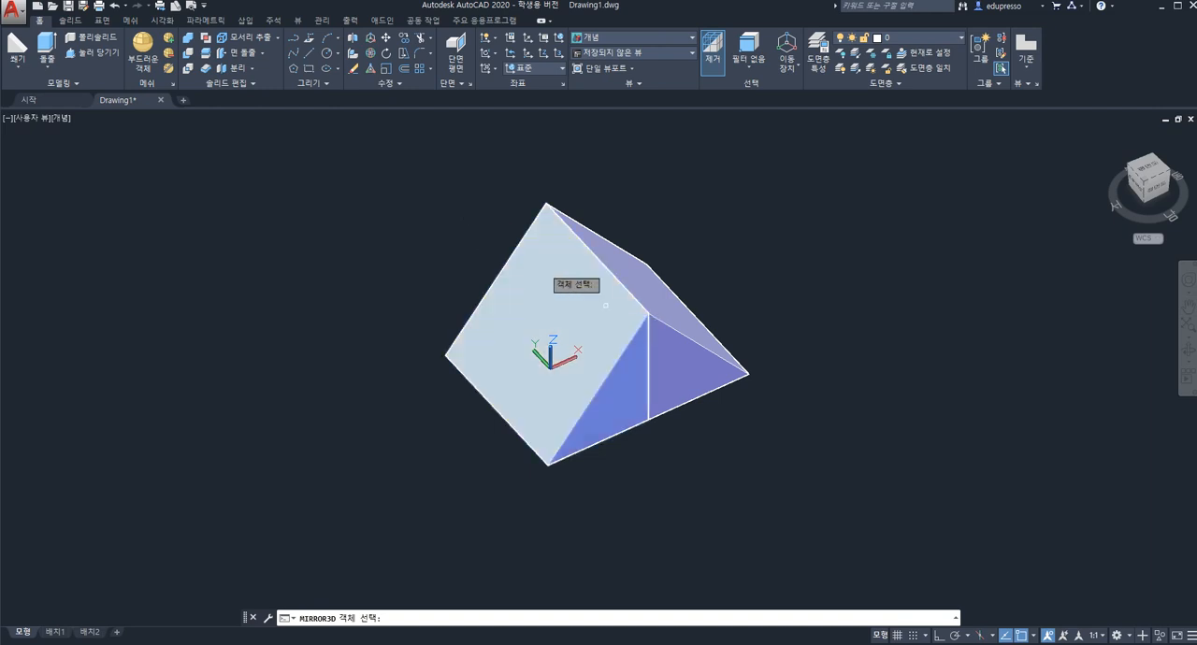
key(Return)
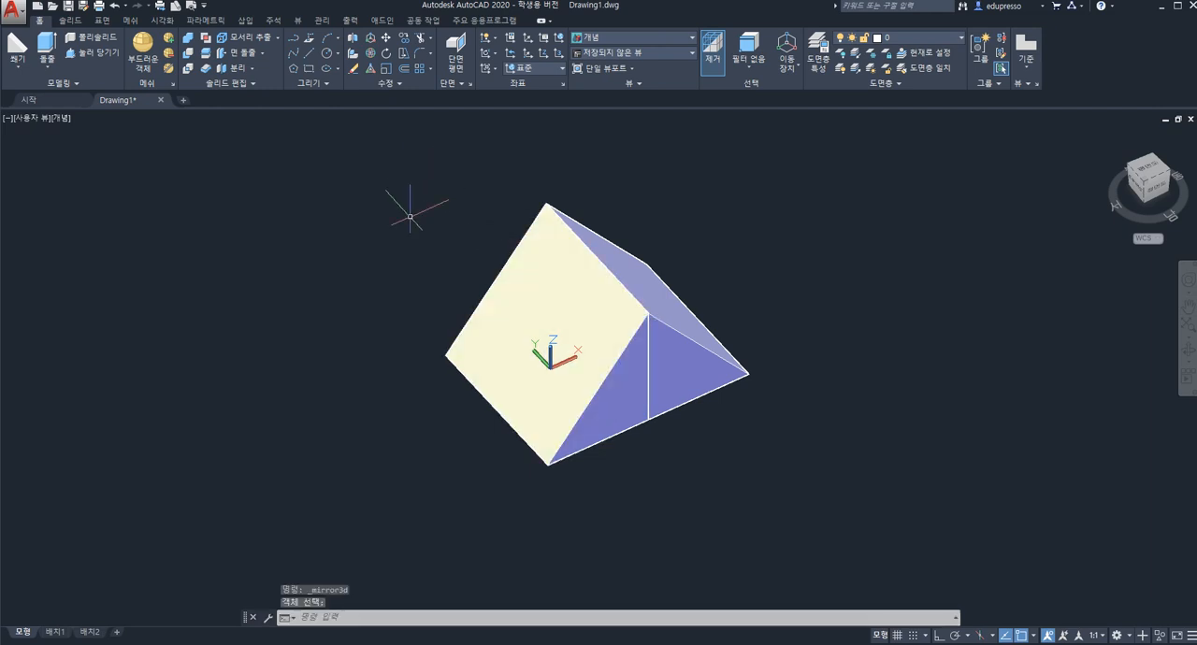
right_click(426, 192)
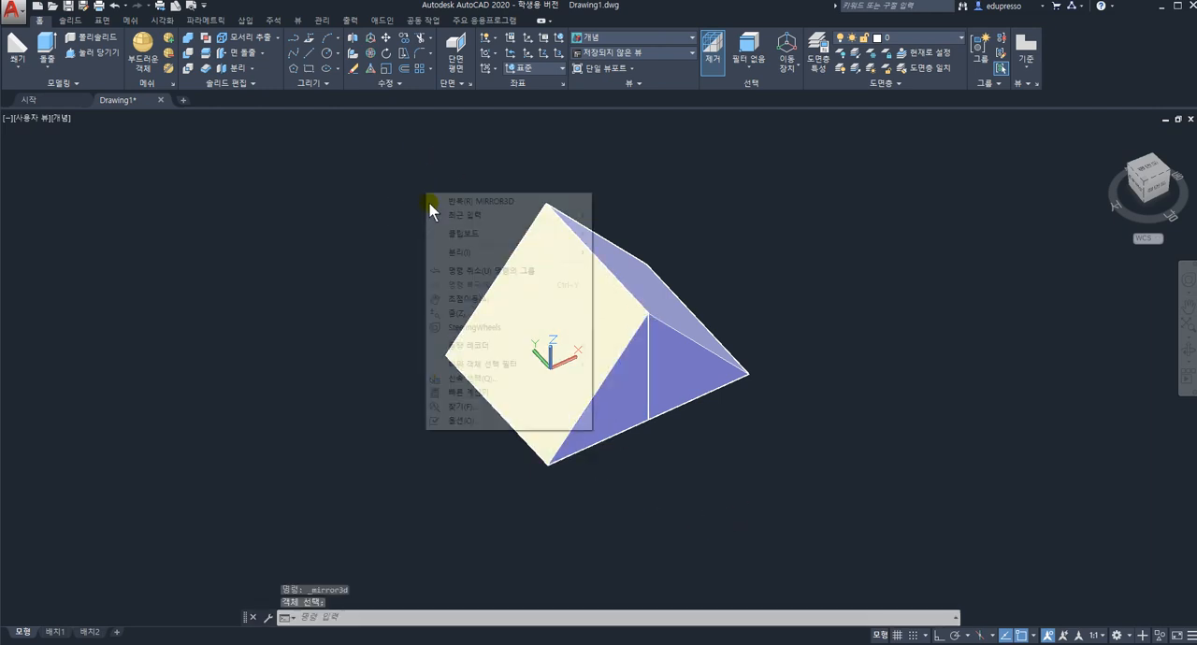
click(683, 269)
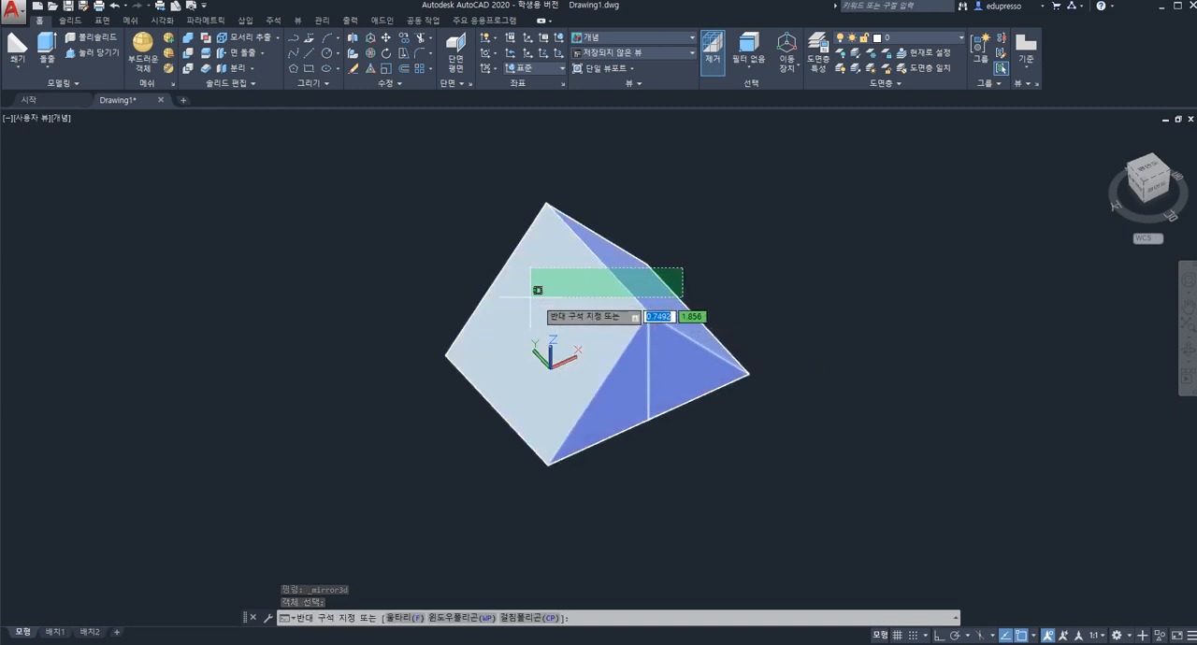
key(Escape)
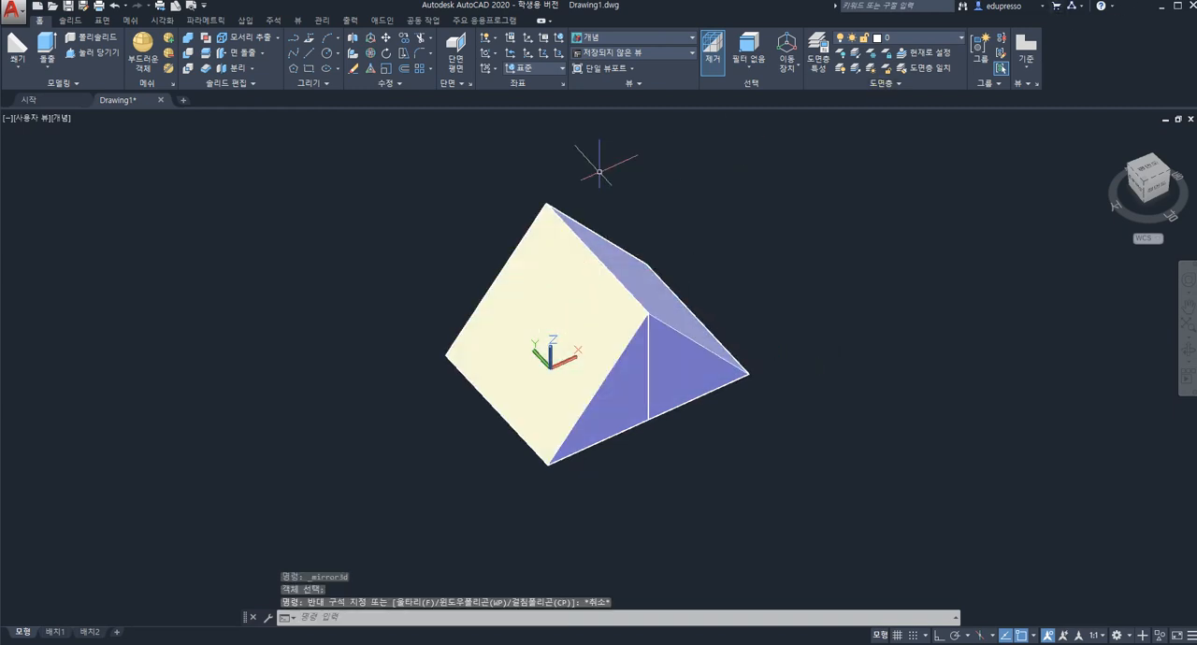
click(424, 174)
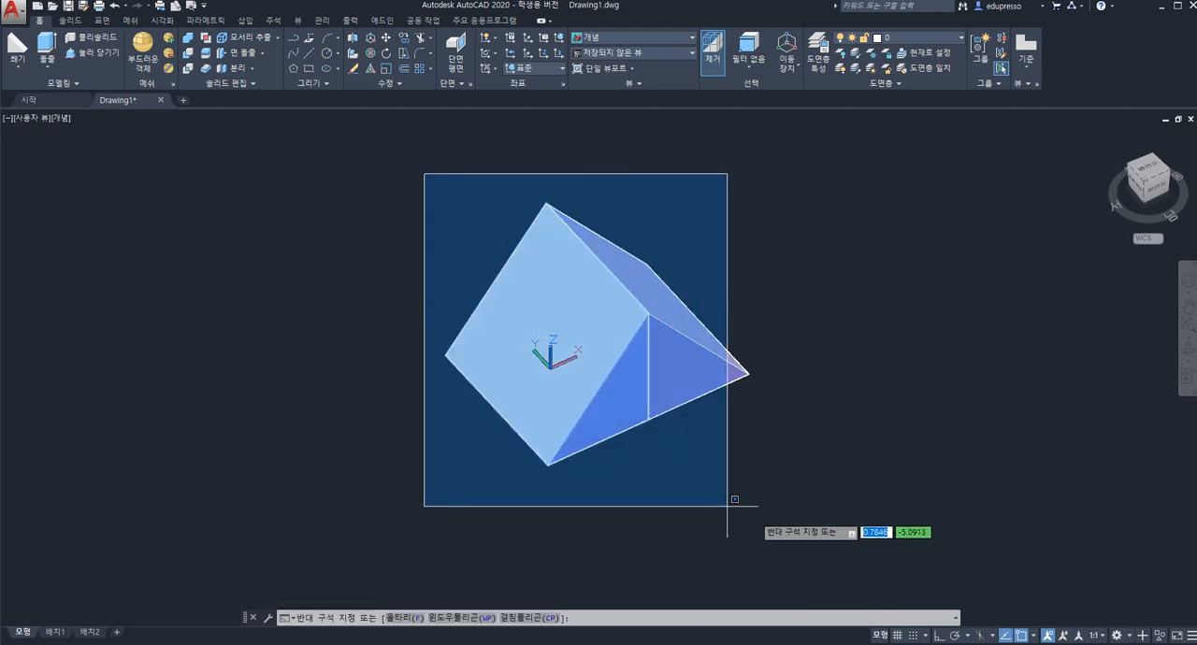
click(792, 508)
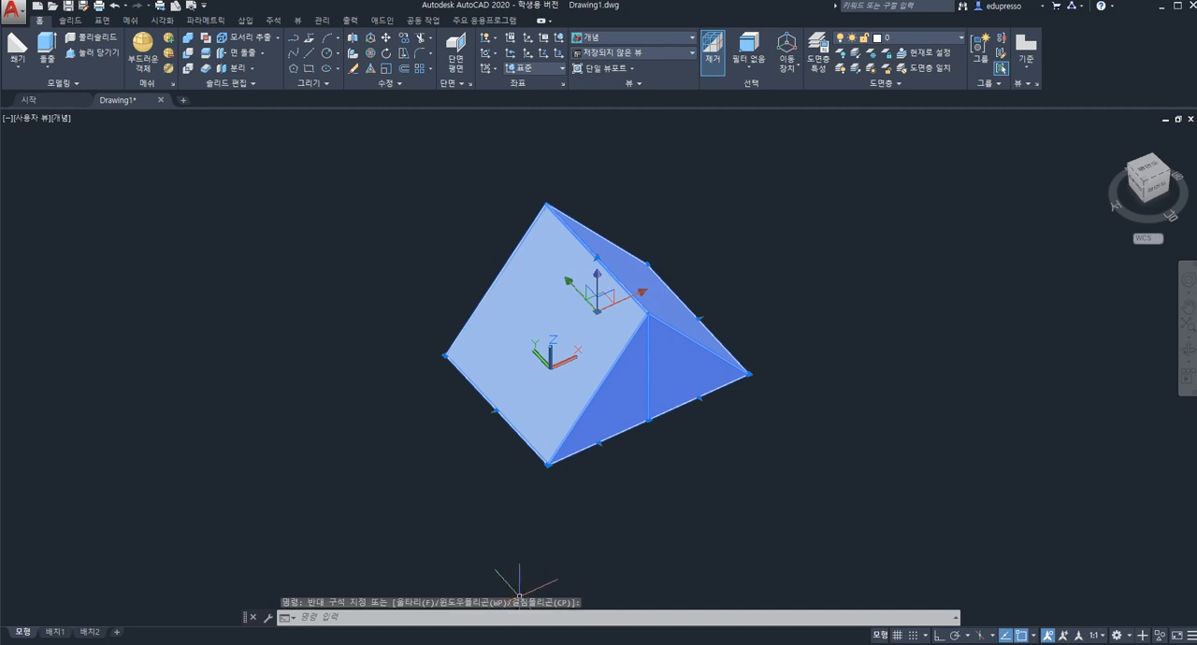
key(Escape)
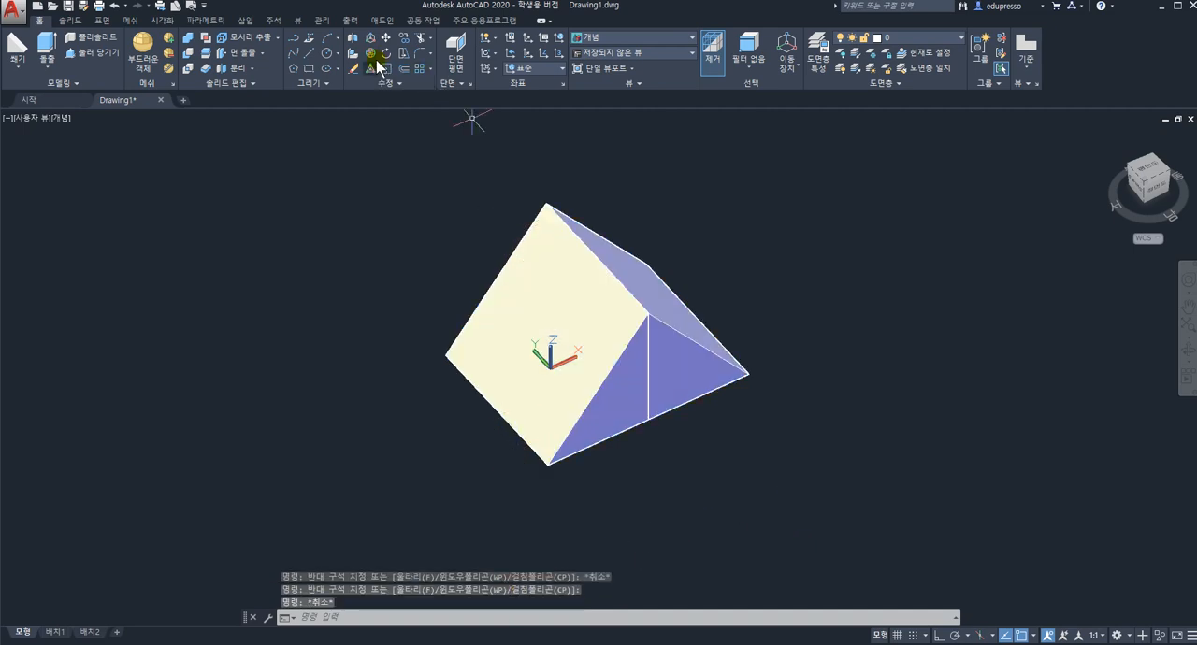
Use 3D Mirror to copy both wedges across their front triangular end face, defining the plane by its three corners and keeping the originals.
click(353, 39)
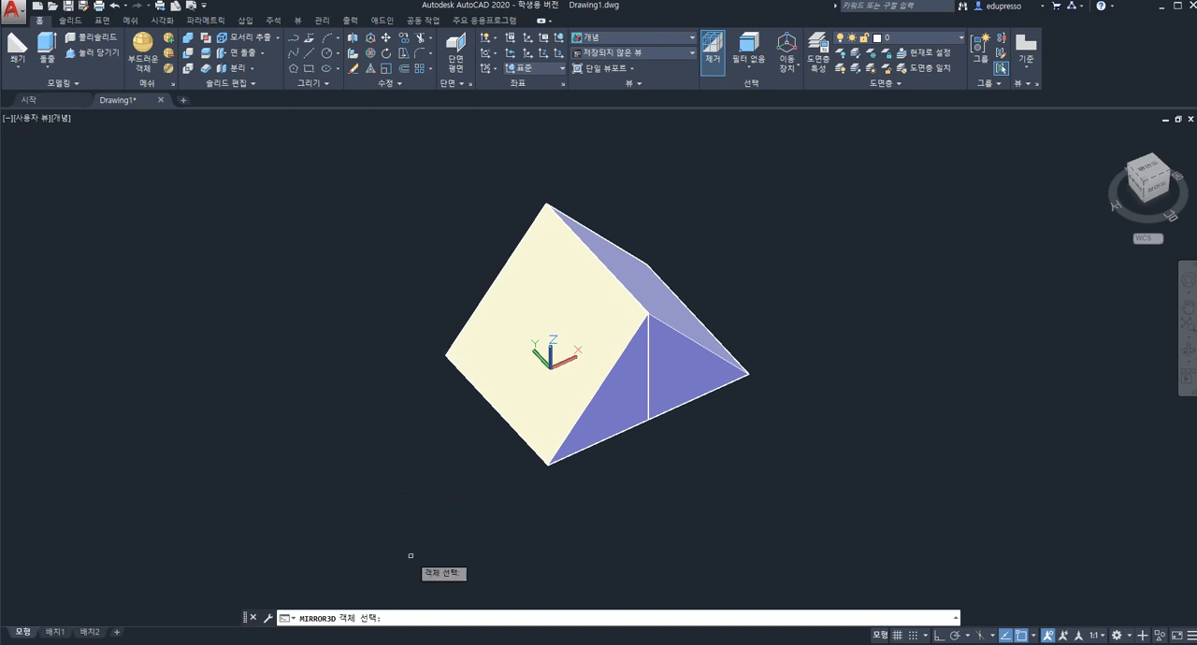
drag(430, 165, 794, 534)
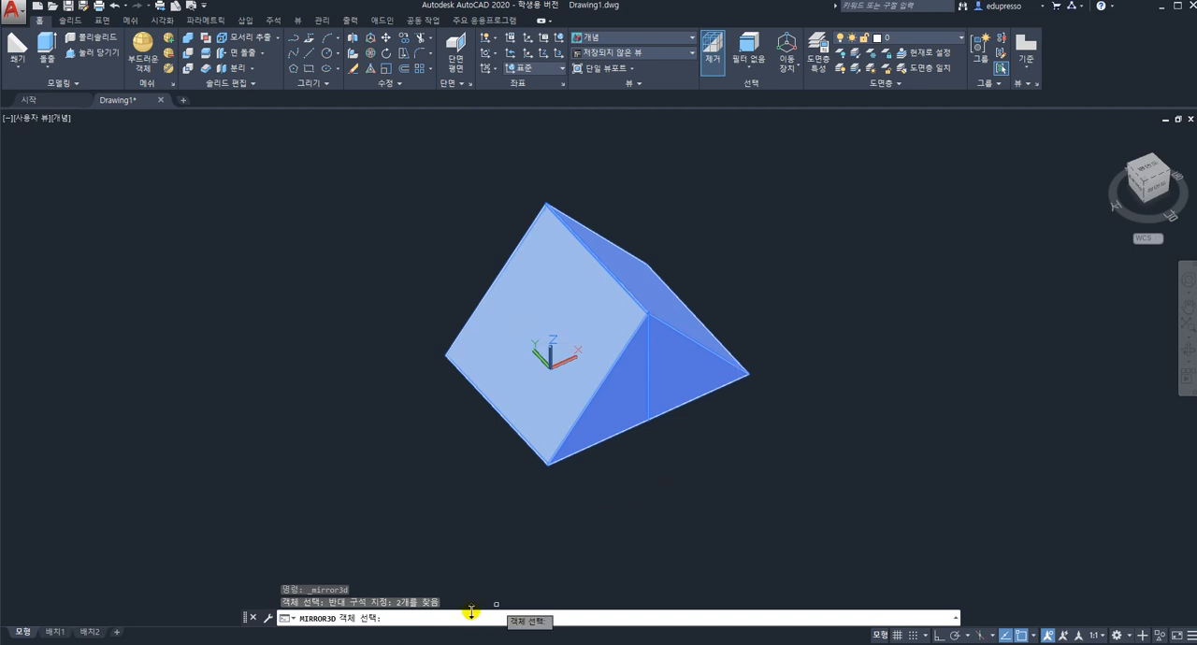
key(Return)
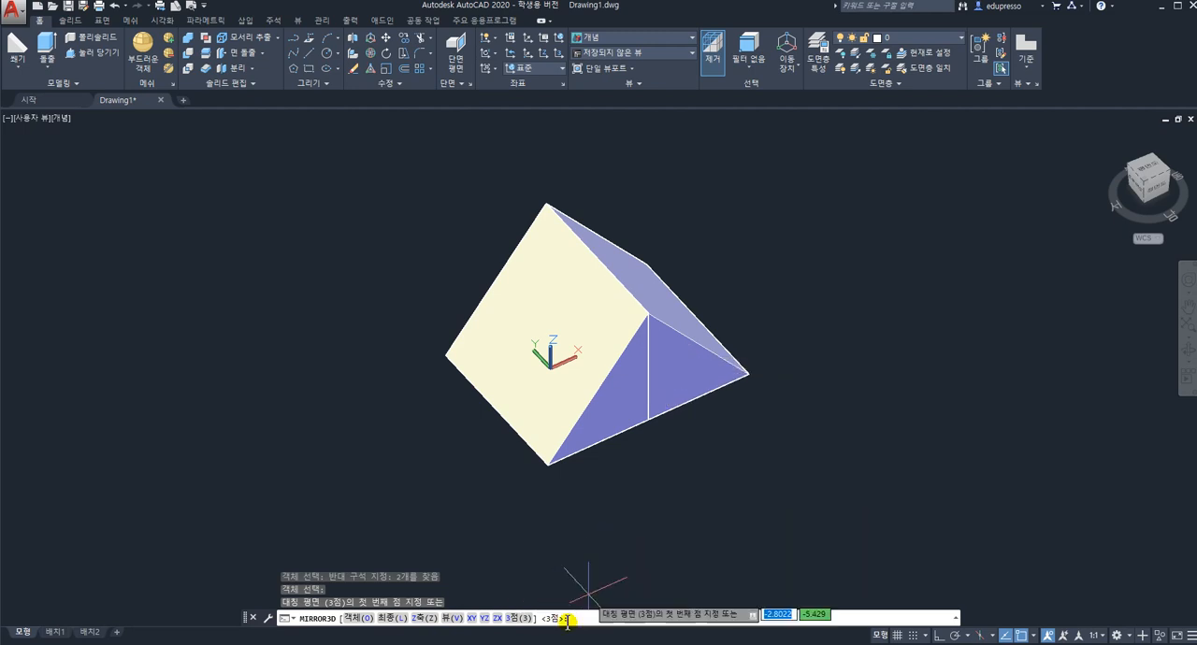
click(647, 313)
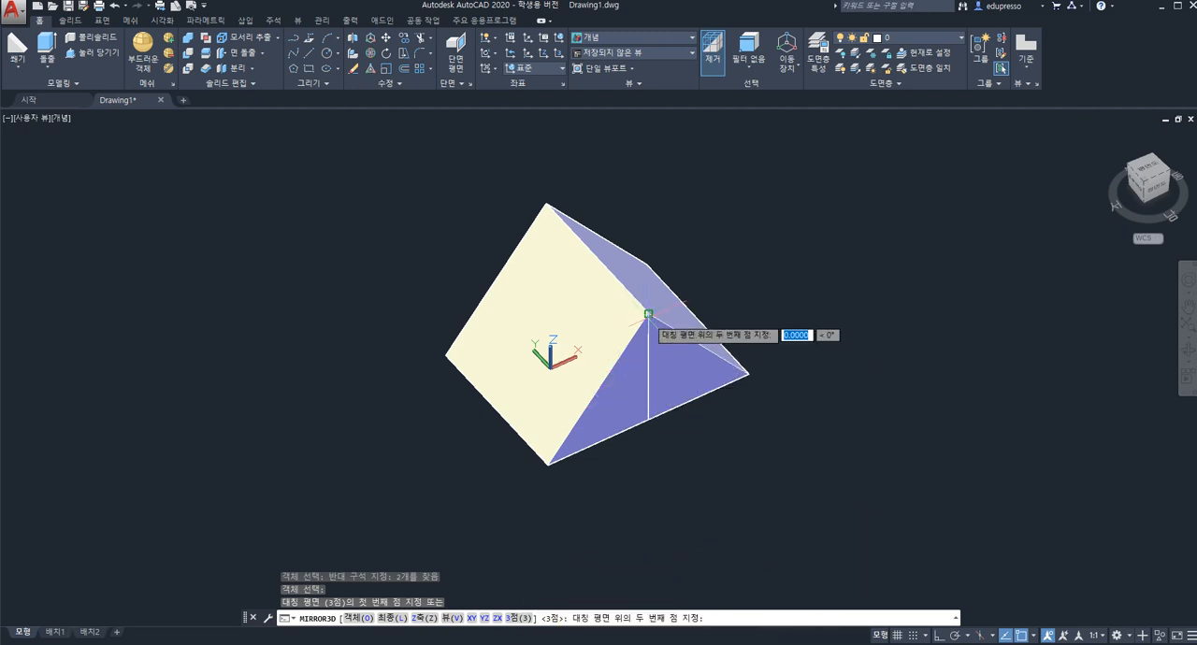
click(548, 465)
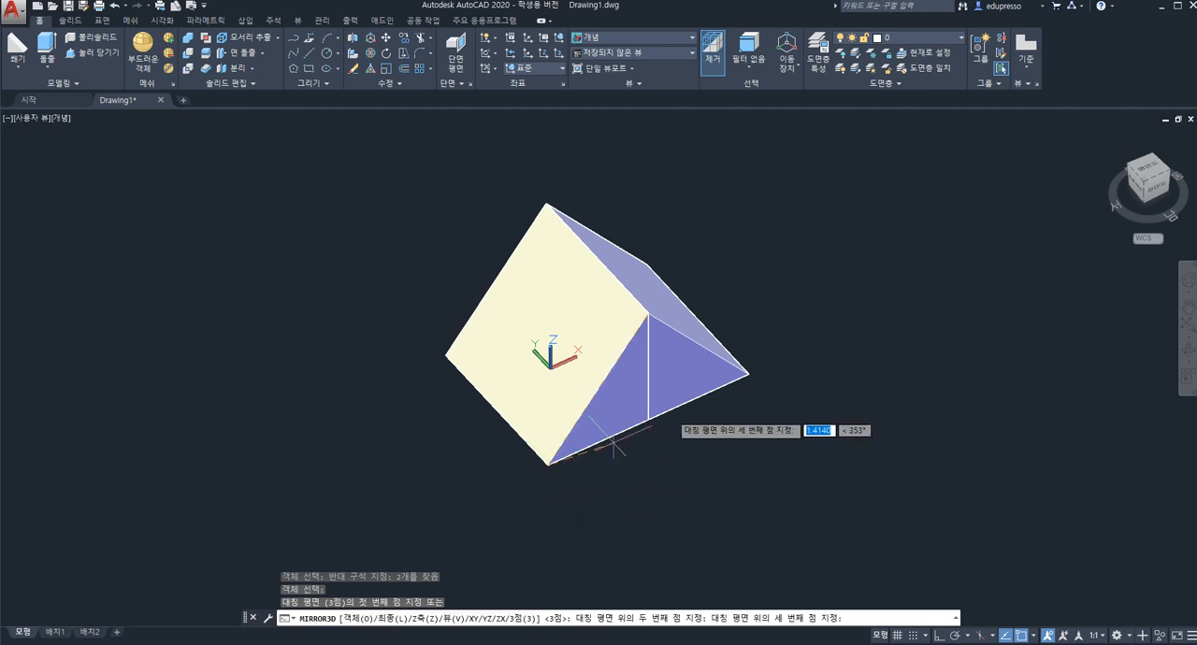
click(748, 374)
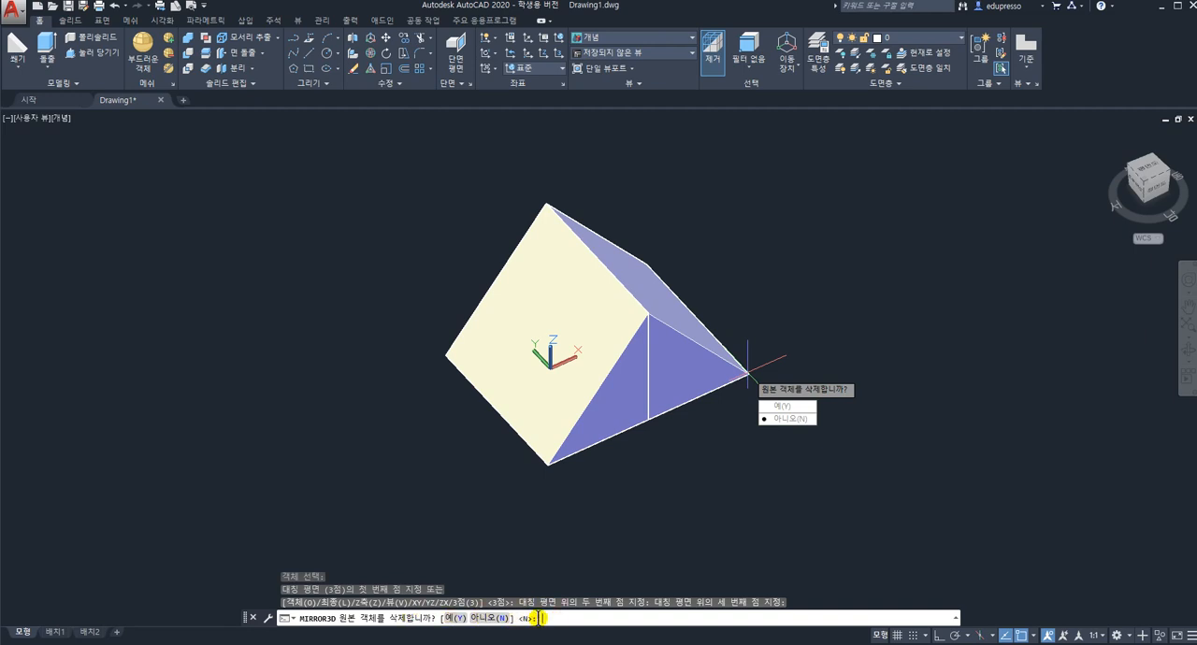
key(Return)
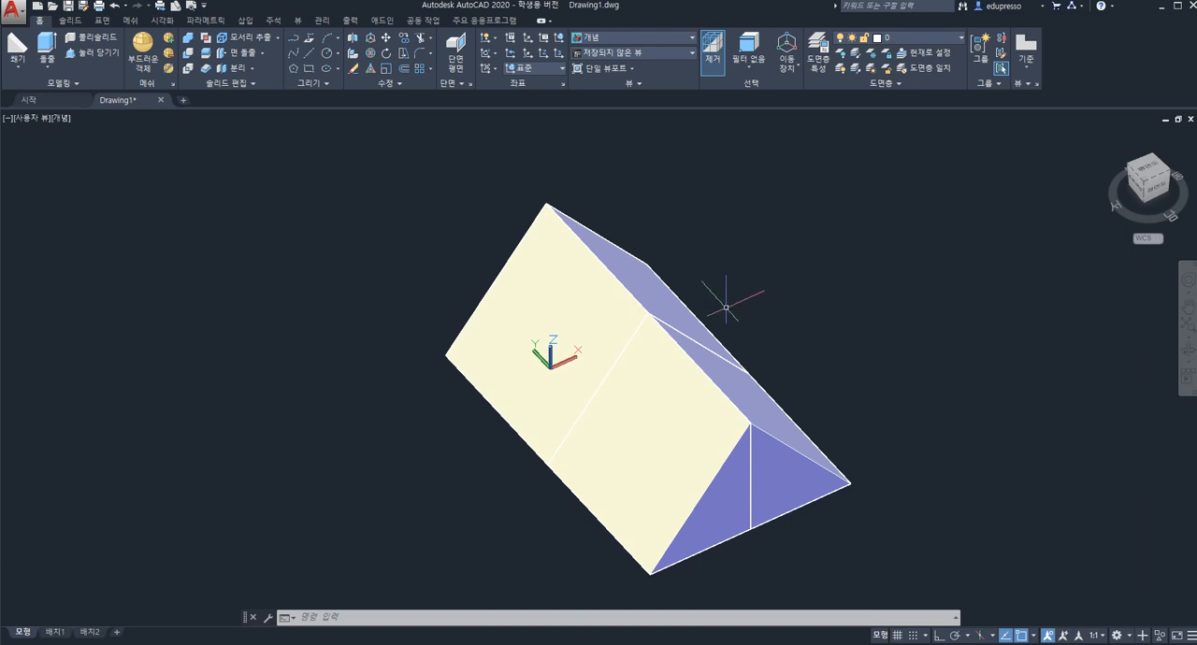
Use 3D Mirror to flip all four wedges across their far sloping face, defining the plane by three of its corners and deleting the originals.
middle_drag(767, 329, 665, 294)
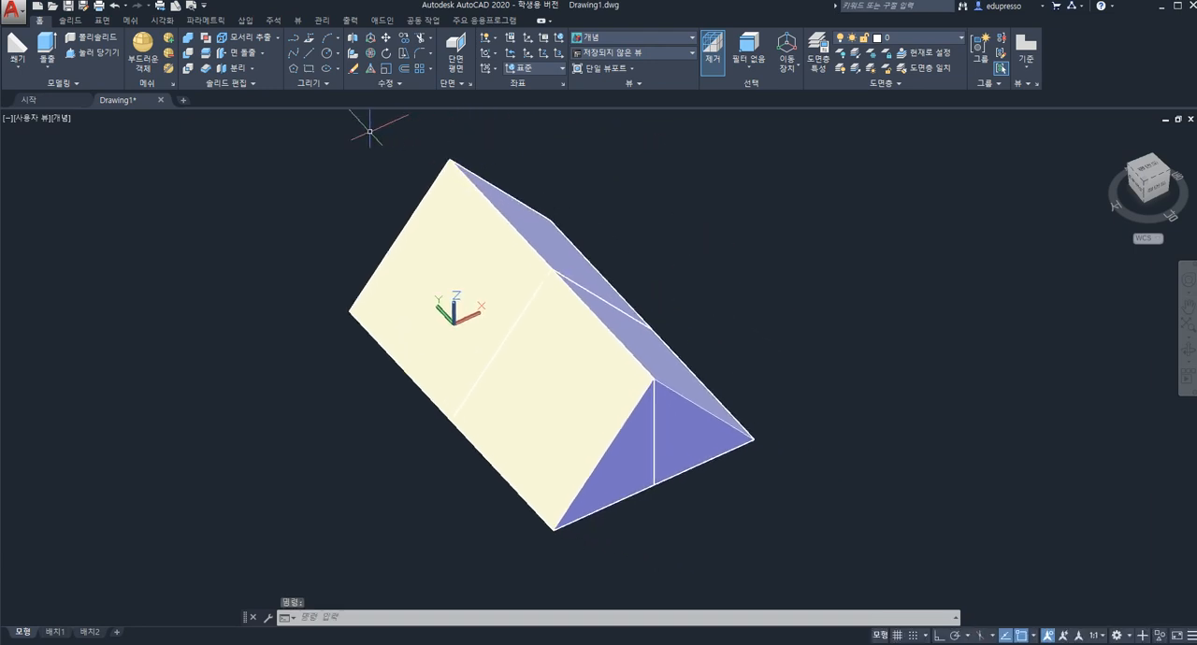
click(353, 40)
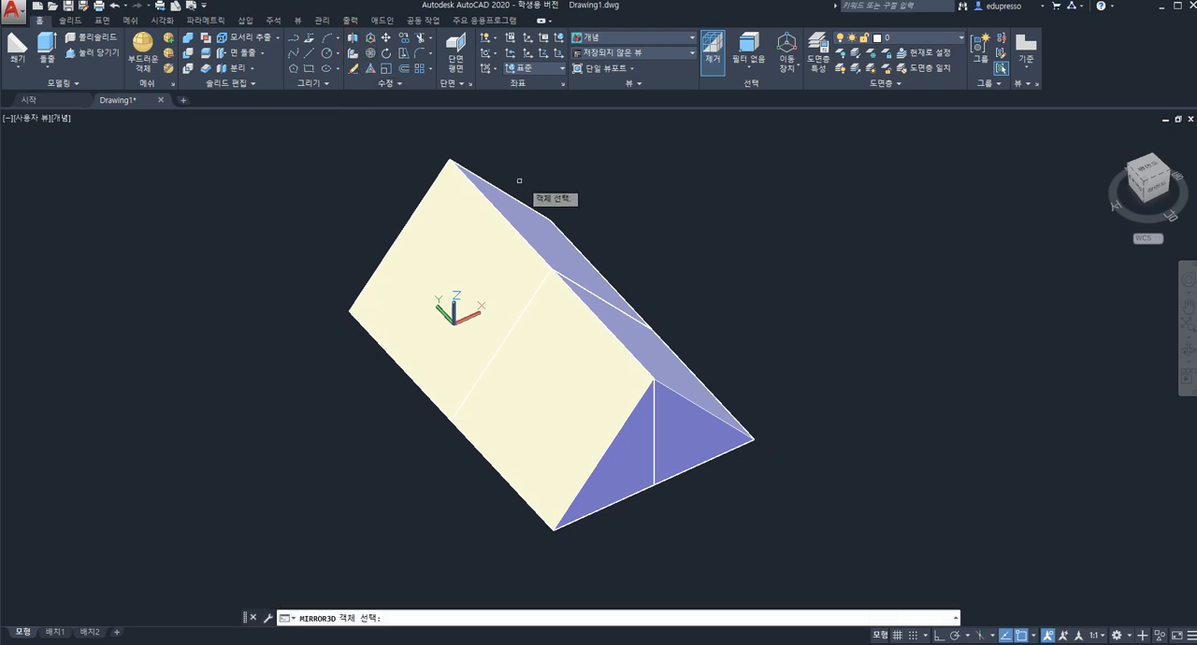
click(293, 125)
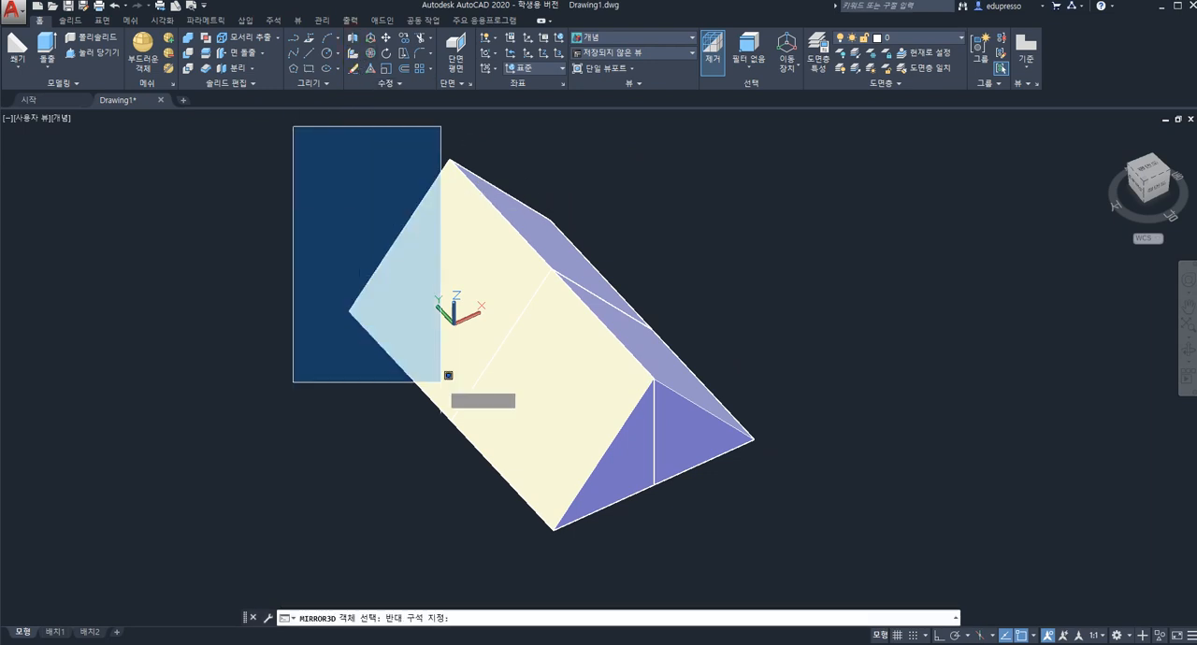
click(808, 552)
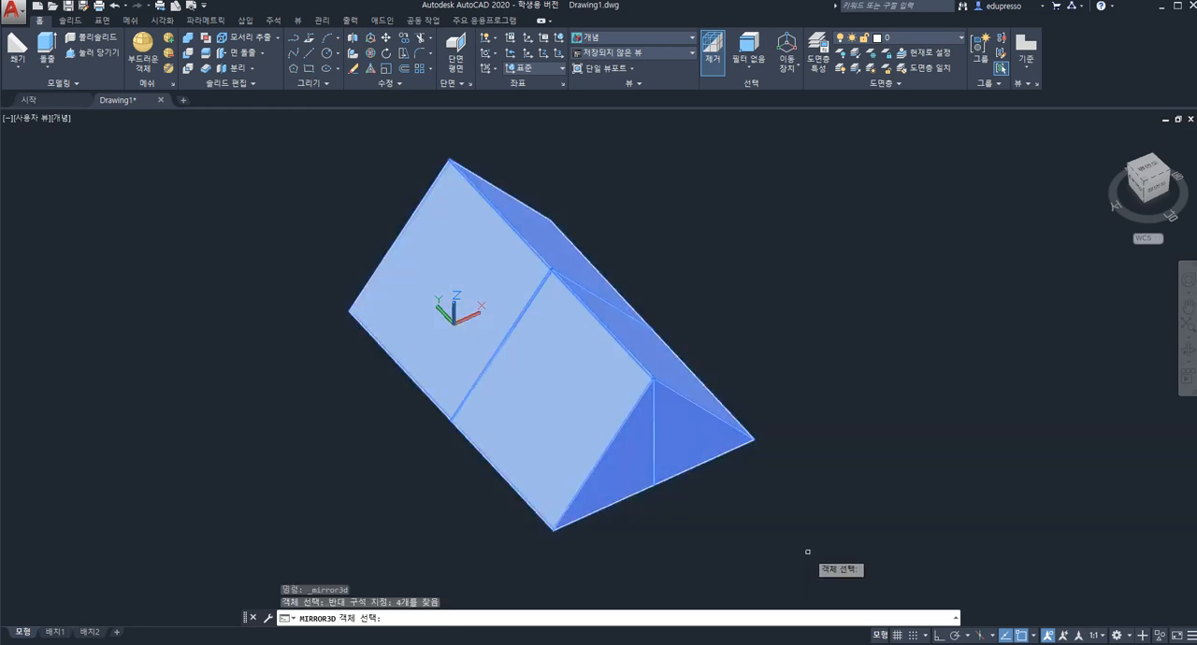
key(Return)
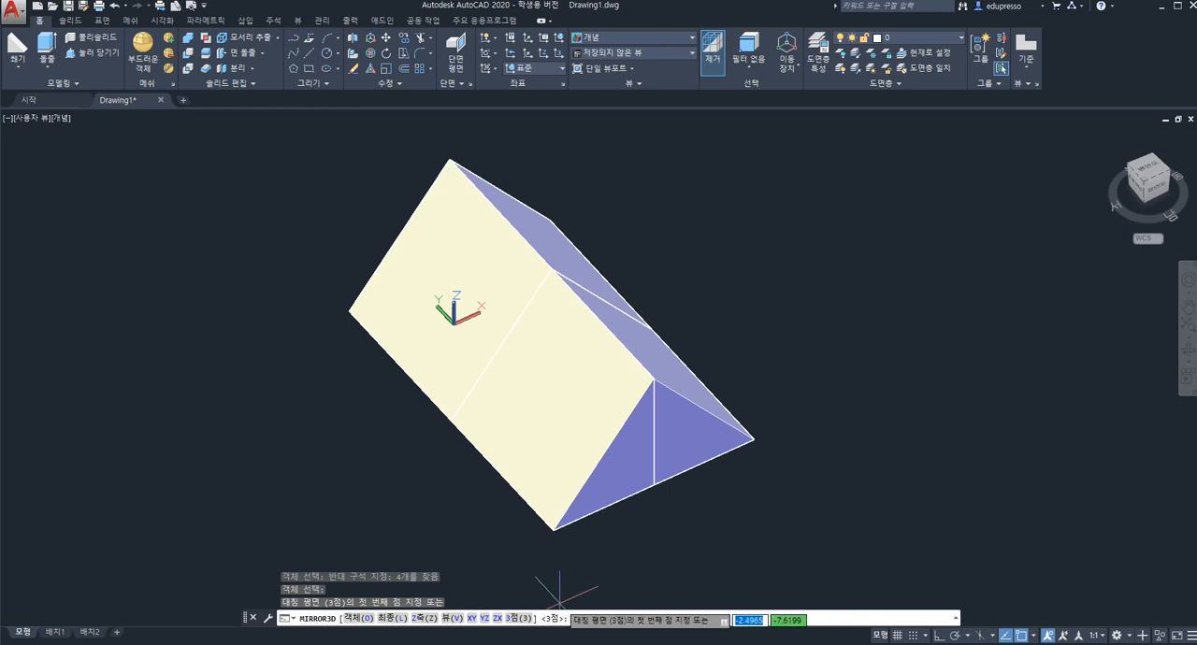
click(449, 159)
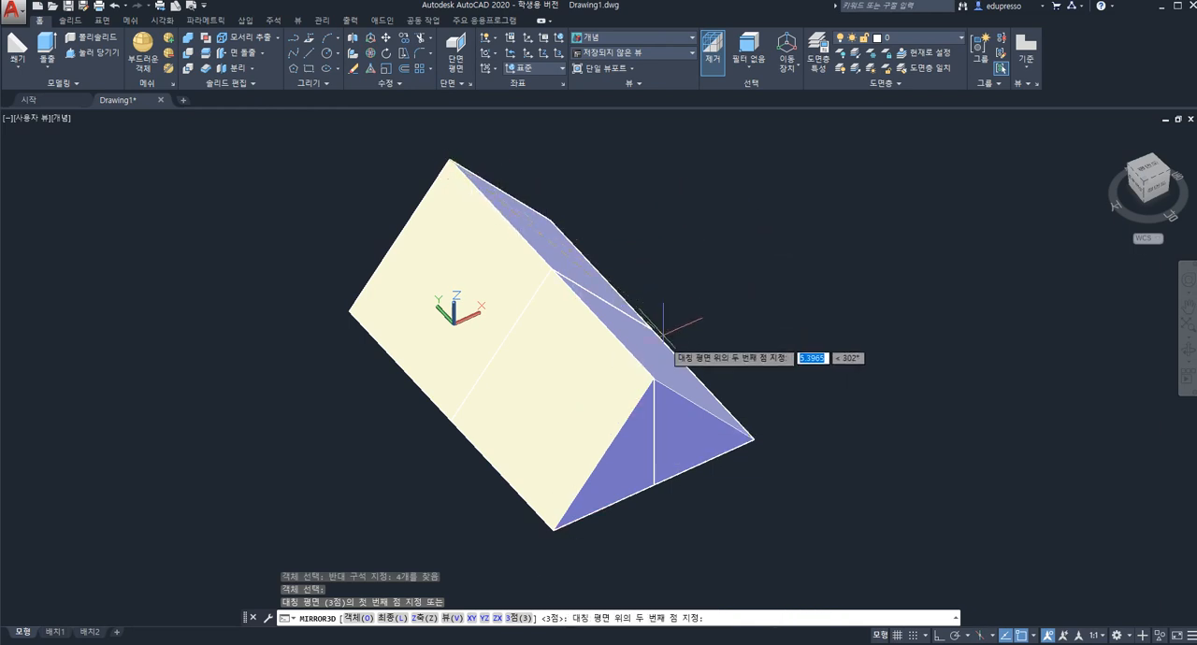
click(653, 379)
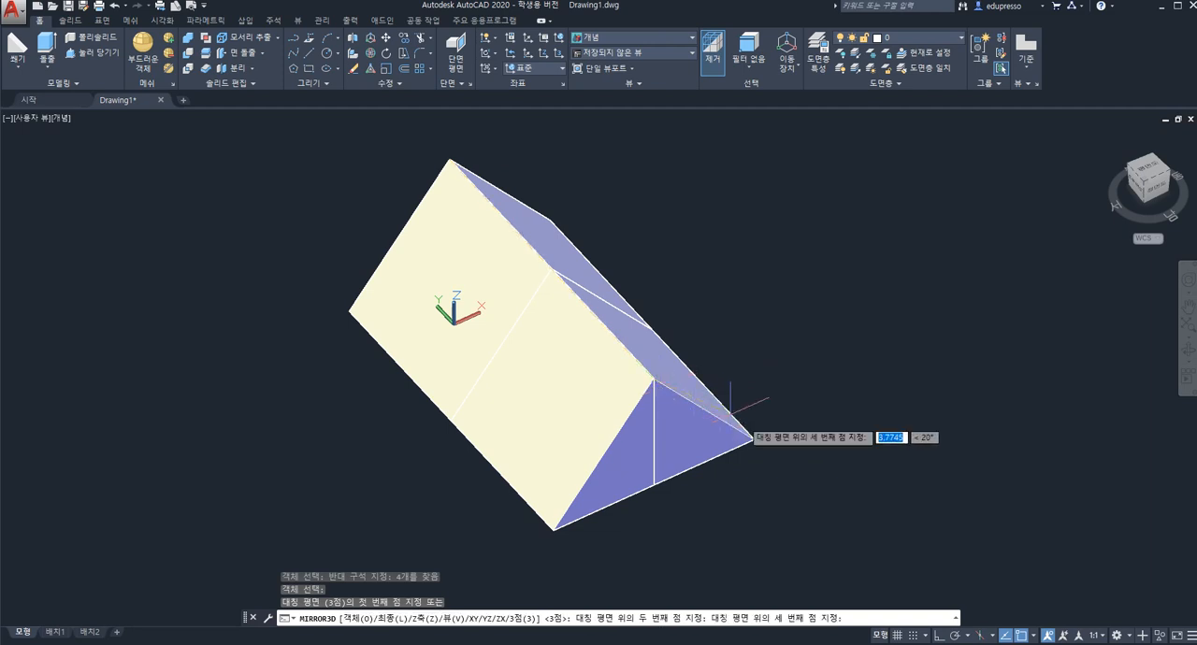
click(753, 438)
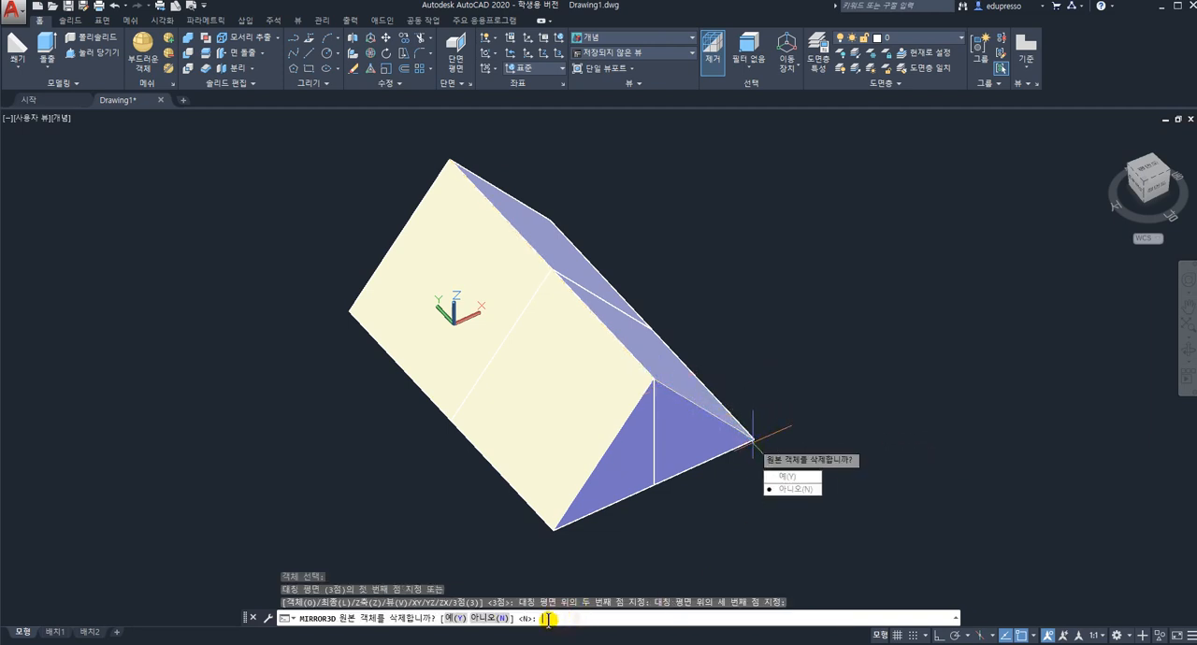
click(454, 619)
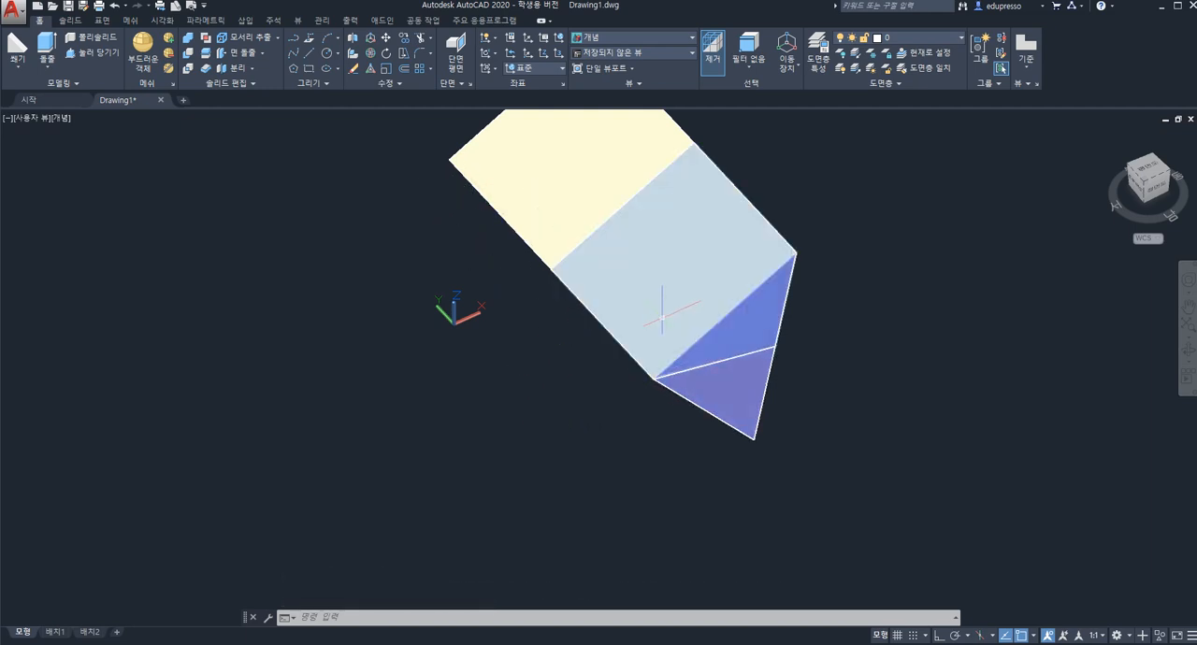
Set the viewport's visual style to 2D Wireframe (2D 와이어프레임) so all edges of the mirrored wedges are shown.
scroll(569, 377, down, 4)
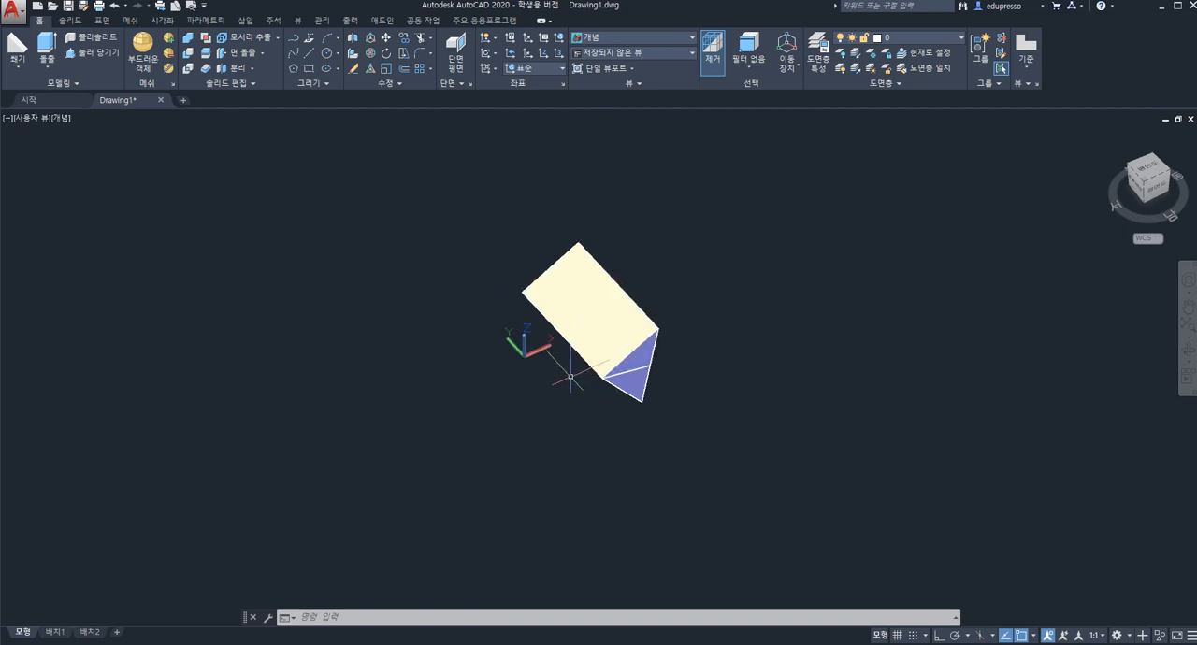
scroll(571, 372, up, 3)
scroll(574, 372, down, 2)
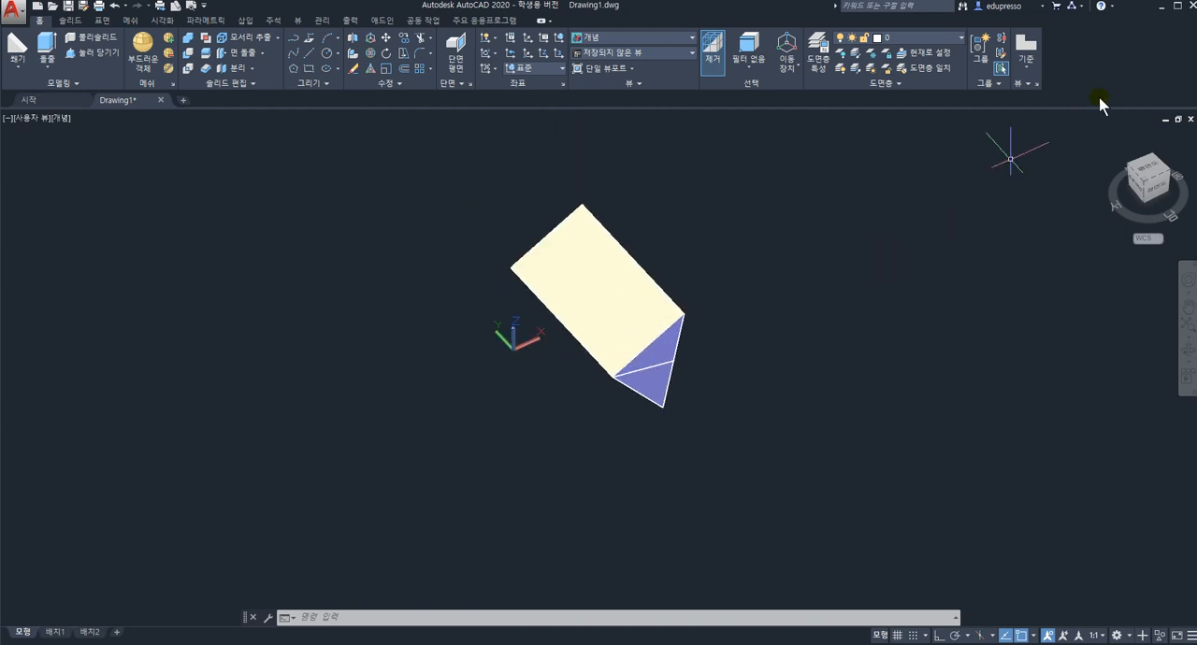
click(59, 119)
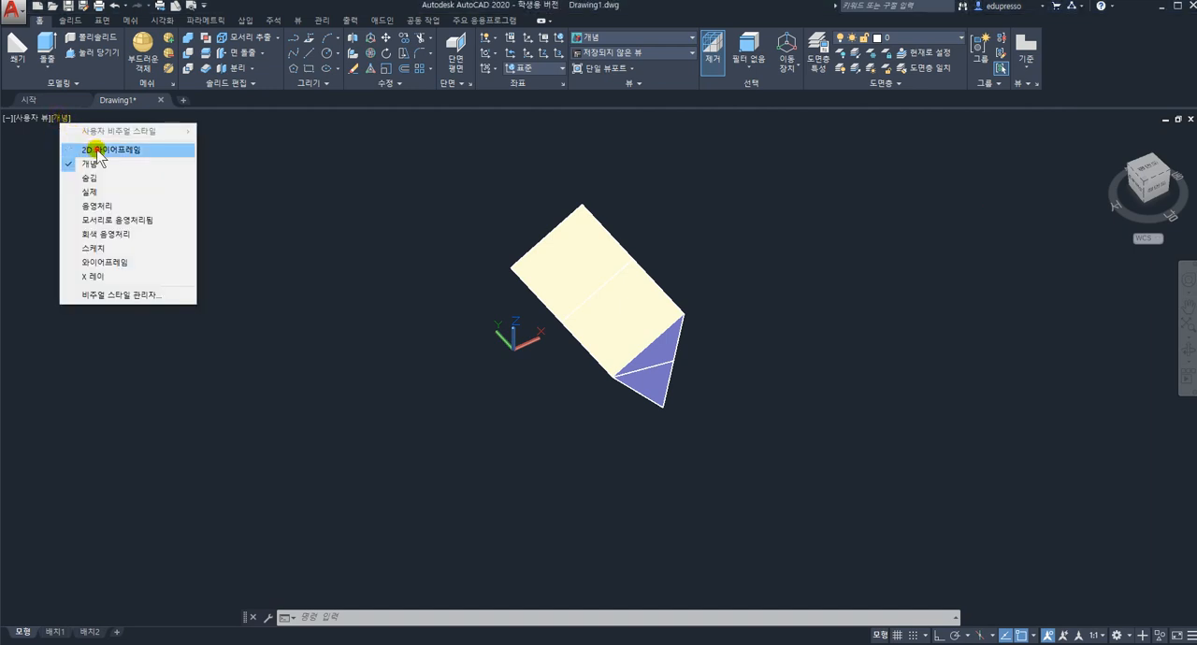
click(97, 152)
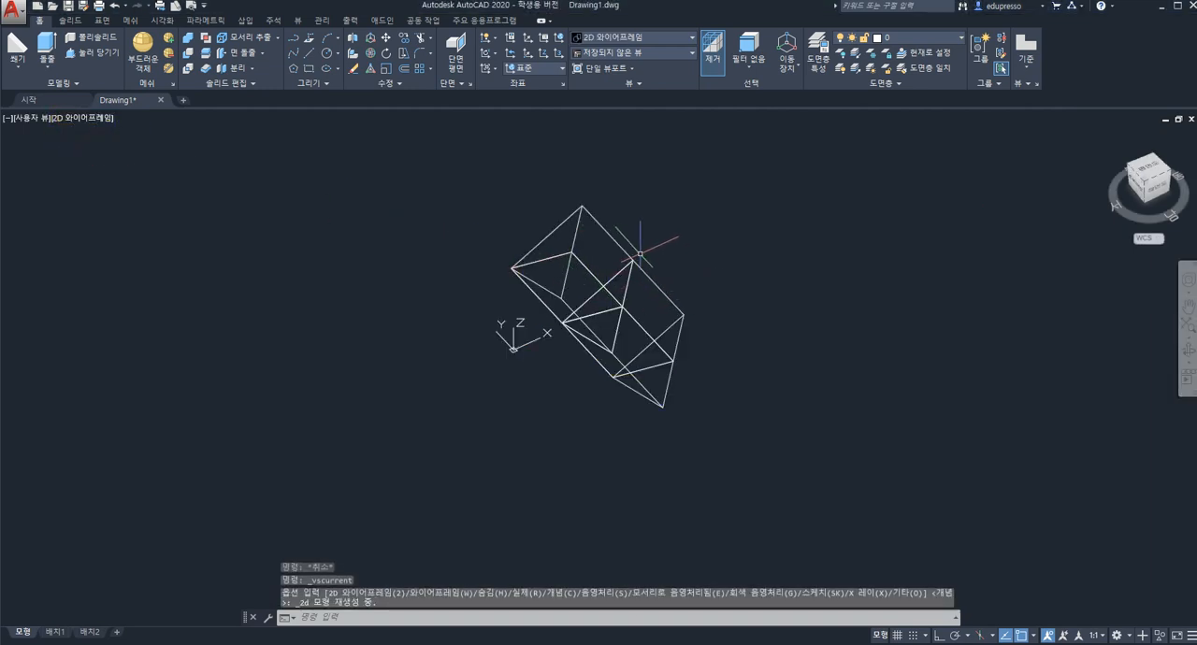
Select all the mirrored wedges and delete them, leaving the model space empty.
shift+middle_drag(657, 247, 582, 243)
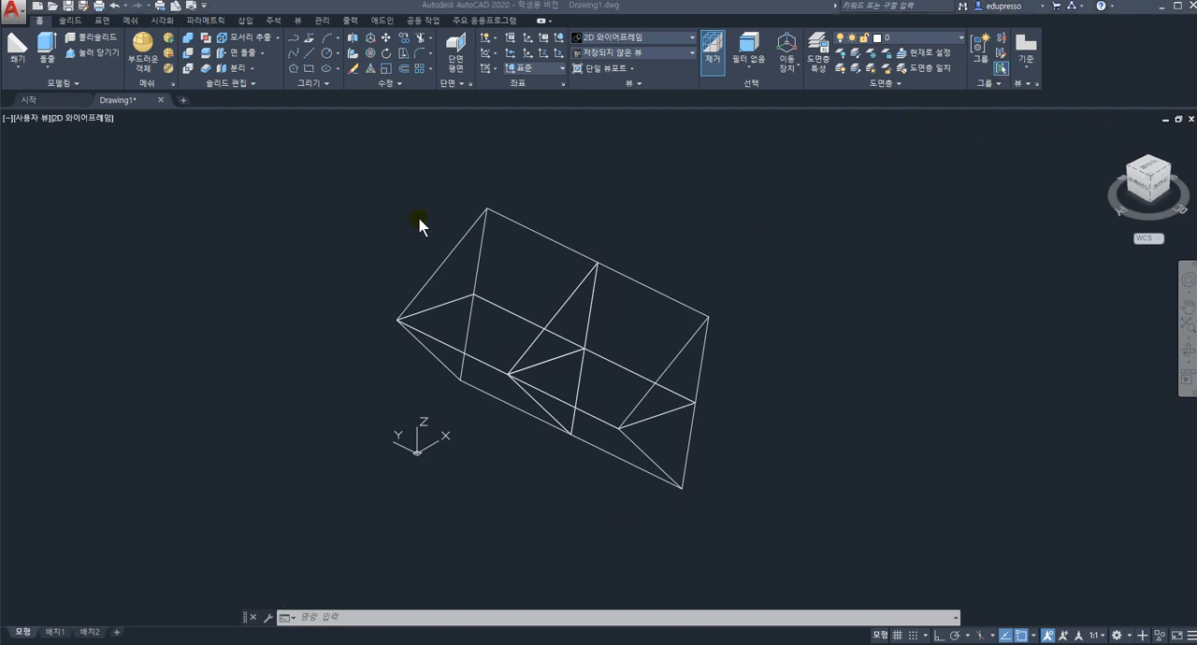
click(358, 168)
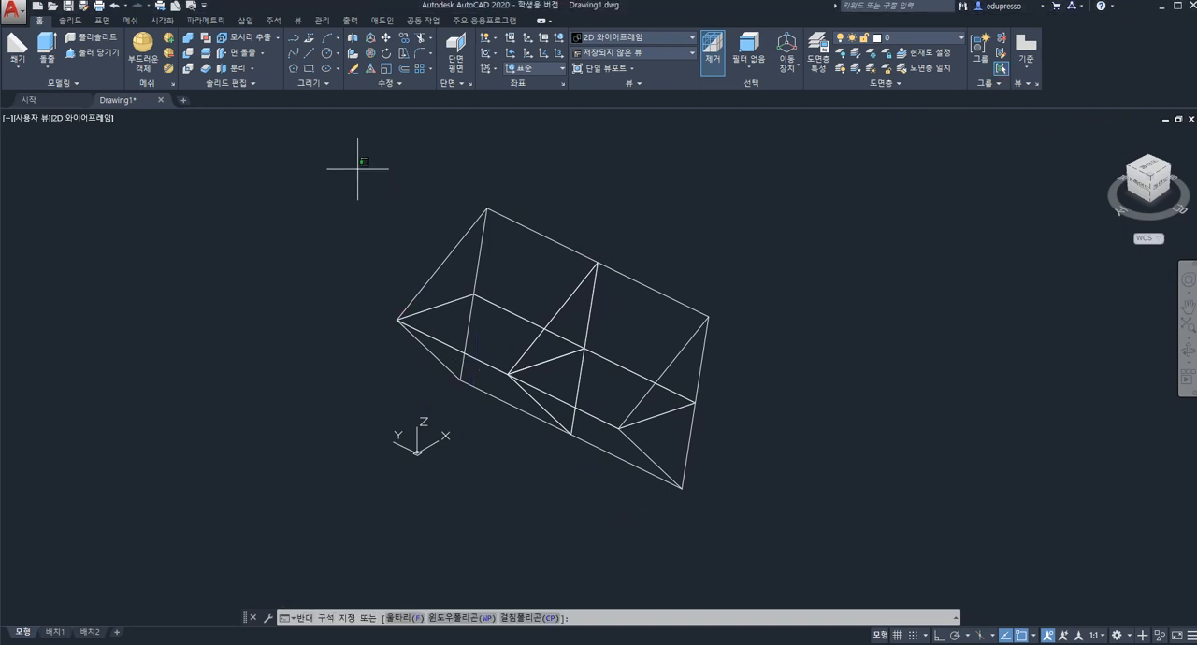
click(788, 552)
key(Delete)
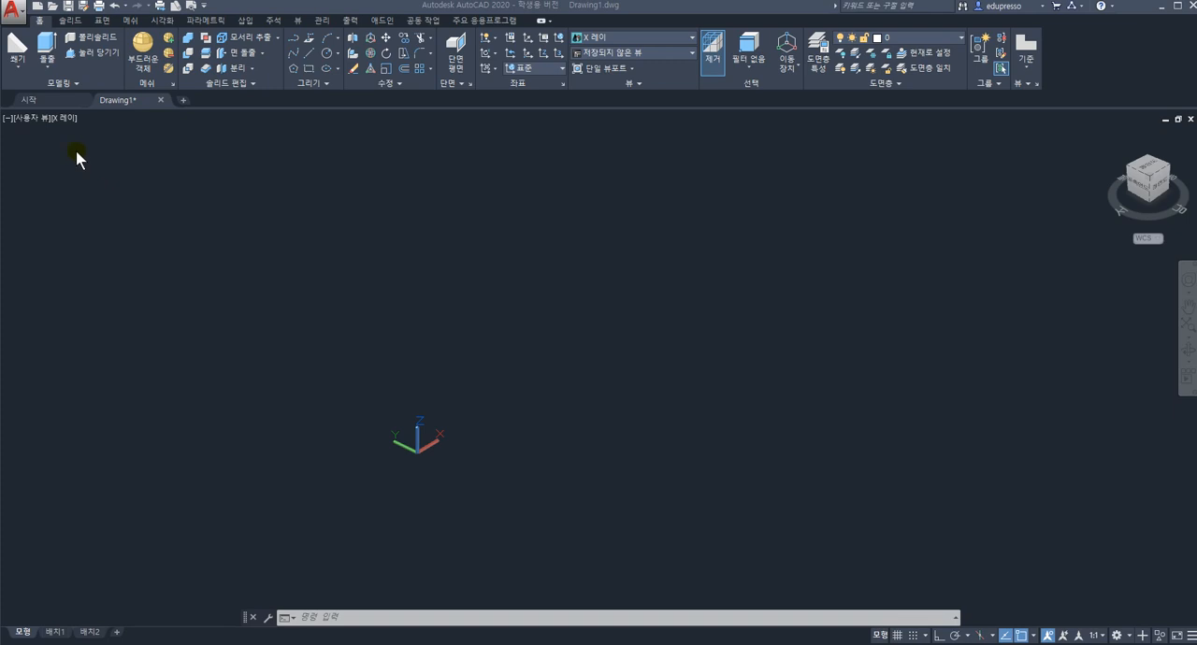
click(19, 71)
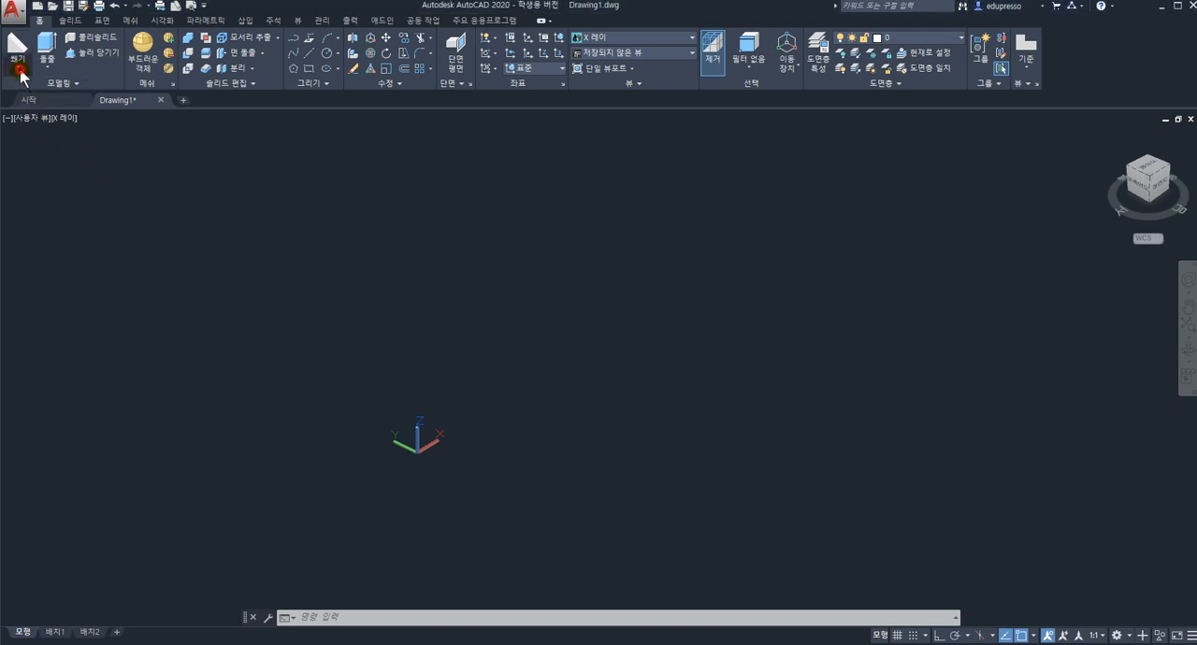
click(37, 221)
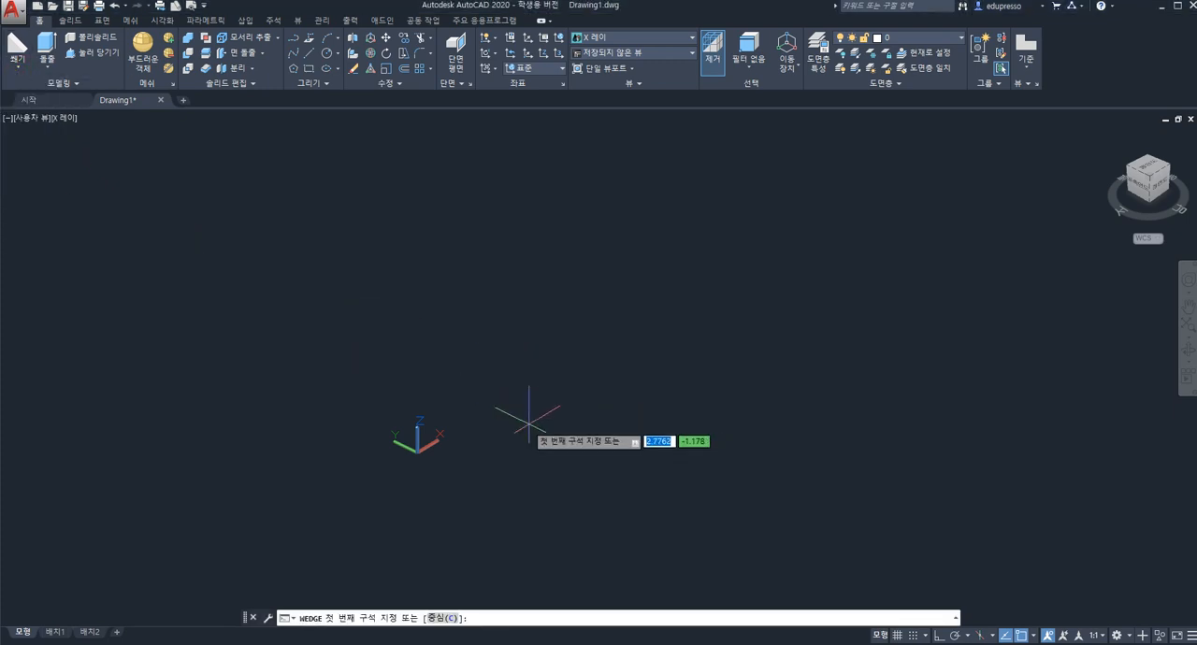
click(500, 428)
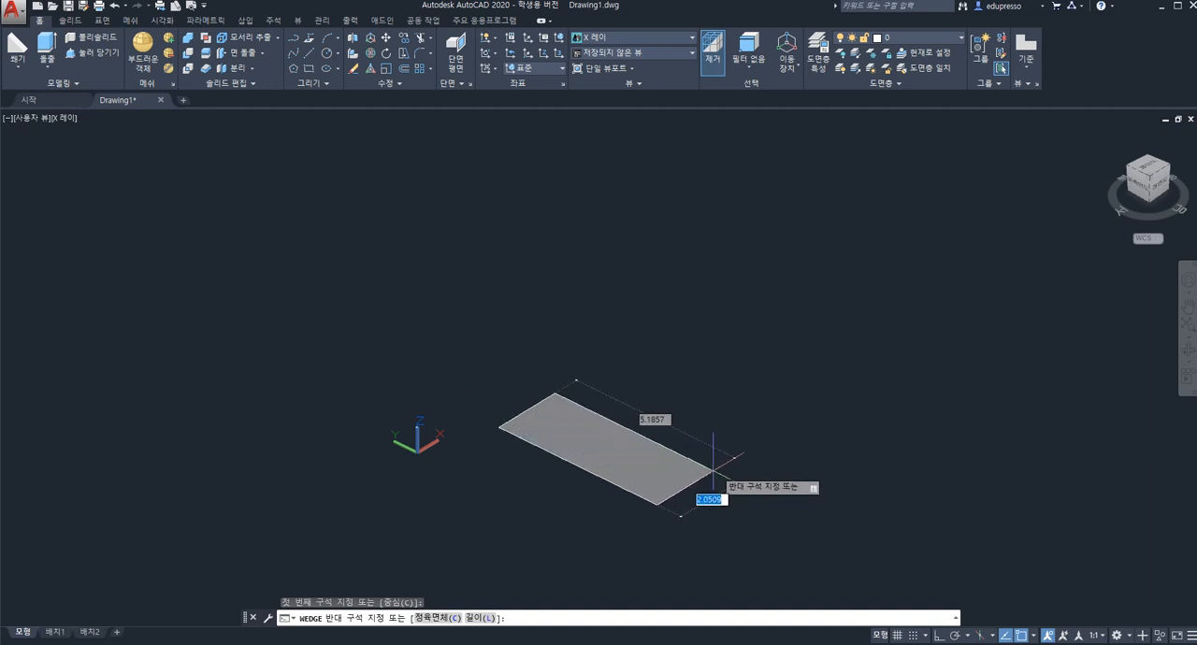
click(668, 499)
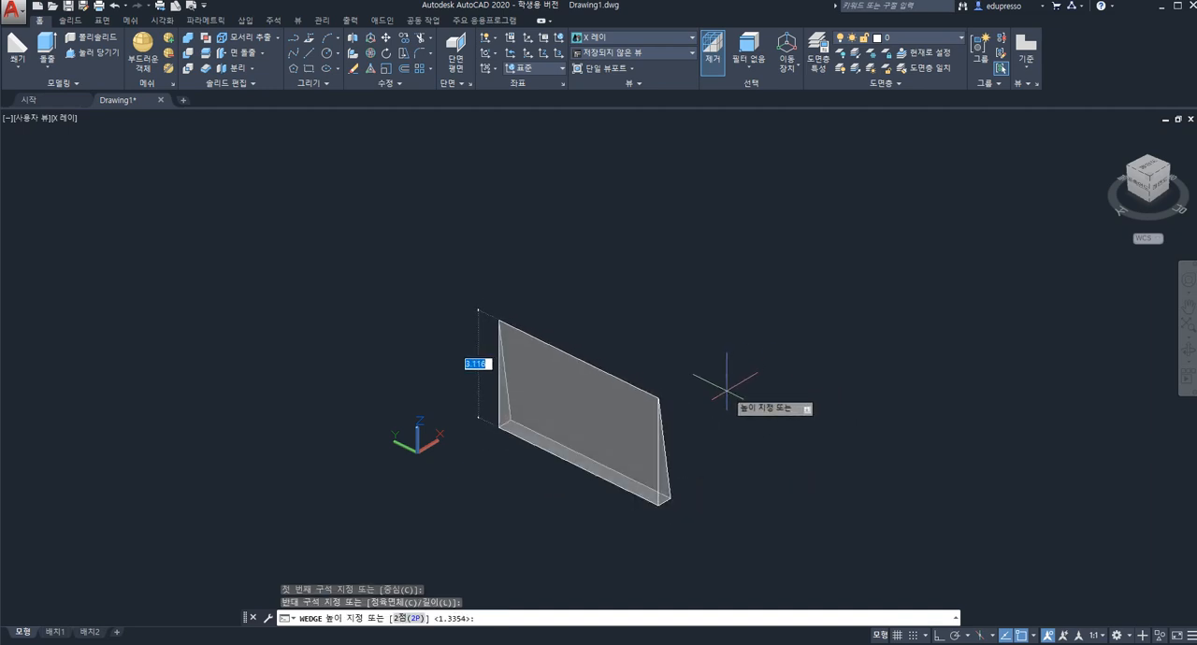
key(Escape)
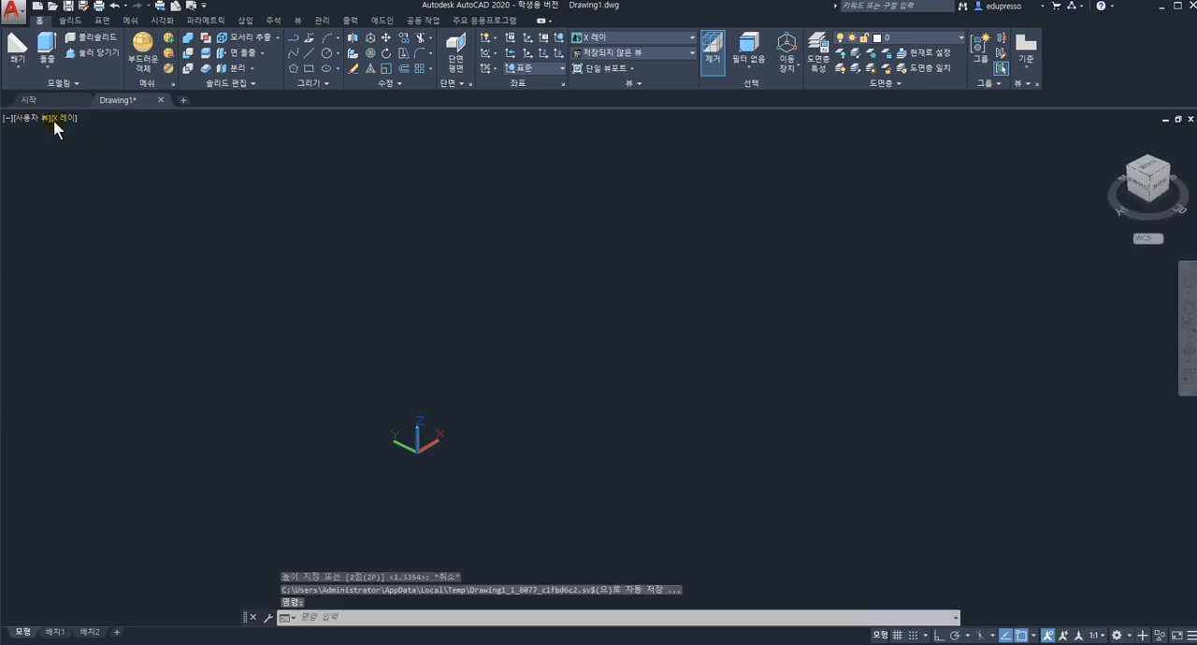
click(63, 119)
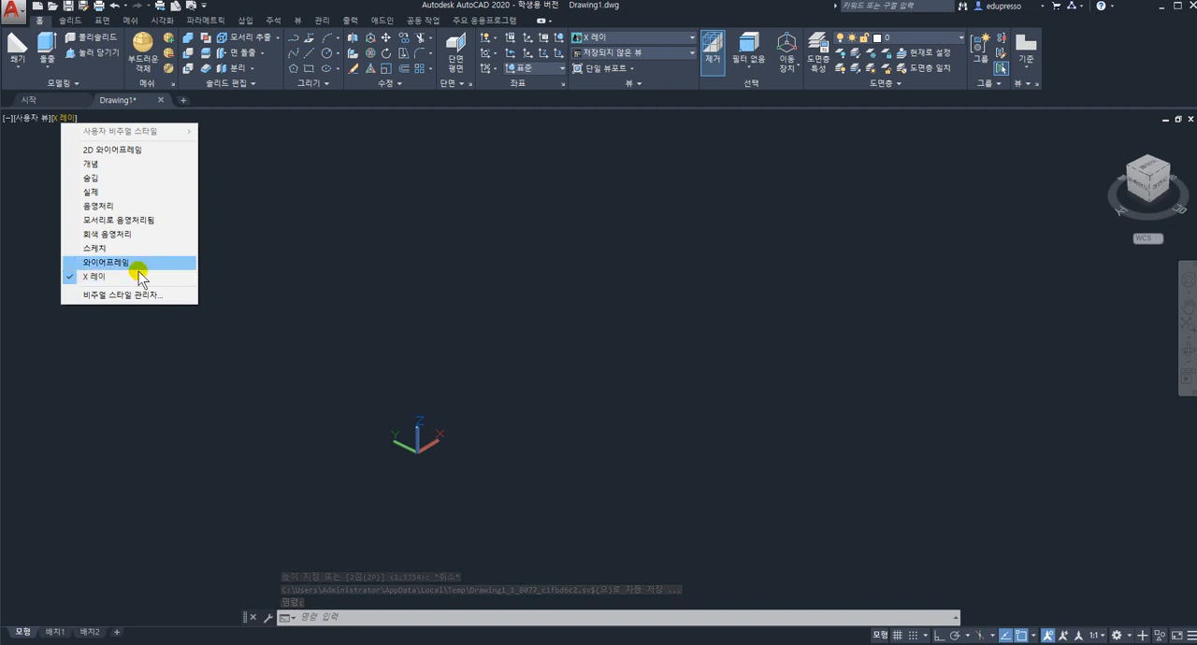
click(242, 3)
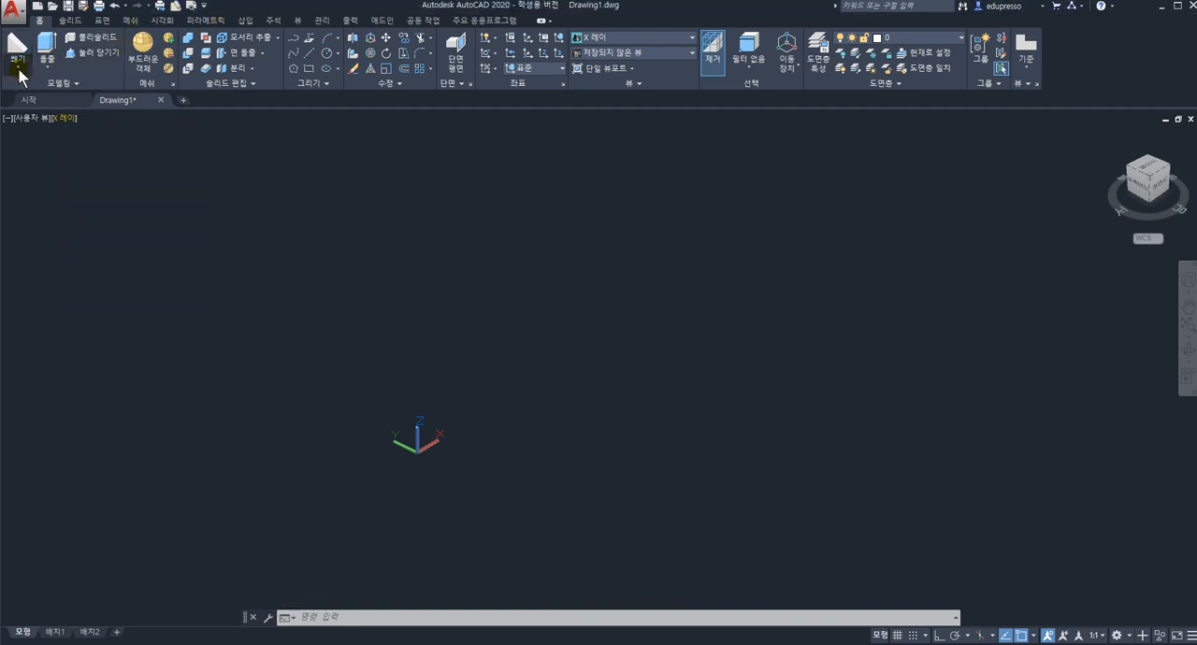
click(514, 419)
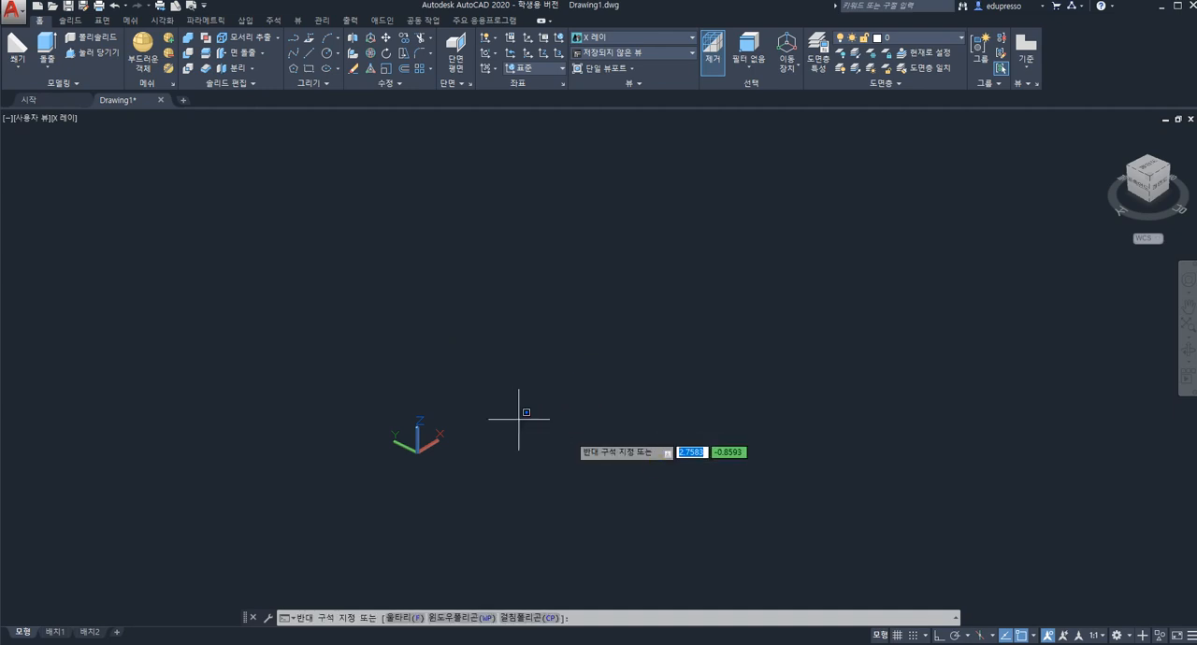
key(Escape)
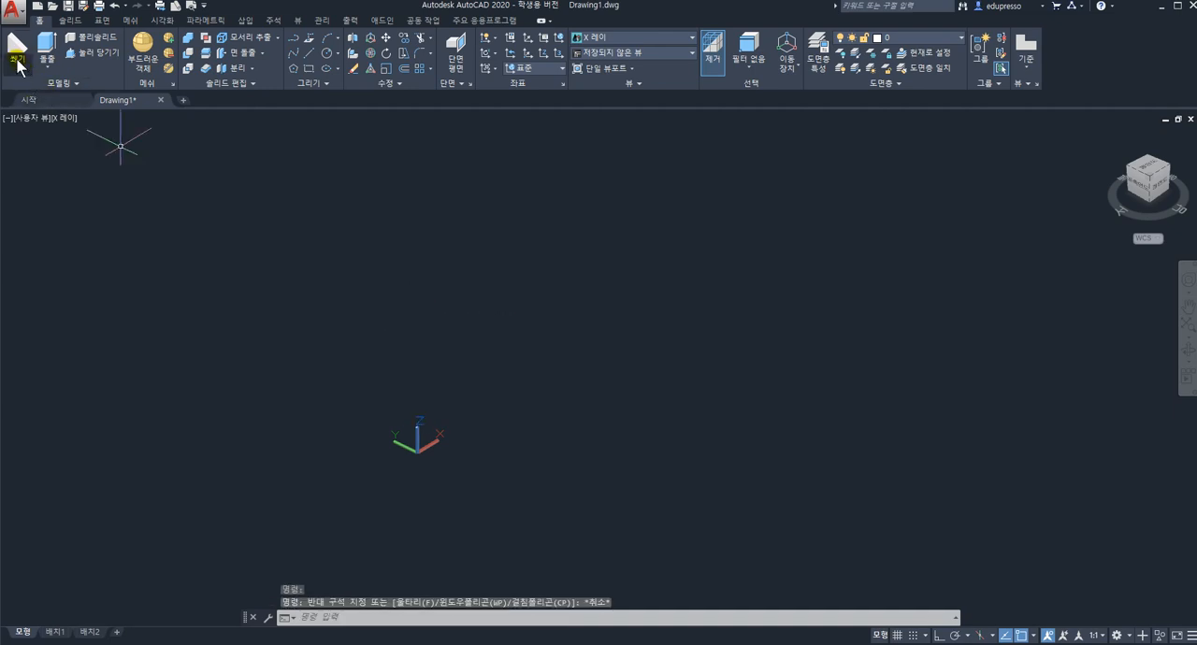
Create a large wedge (쐐기) solid just beside the UCS origin, with a freehand rectangular base and a height of about 5.86.
click(18, 65)
click(37, 215)
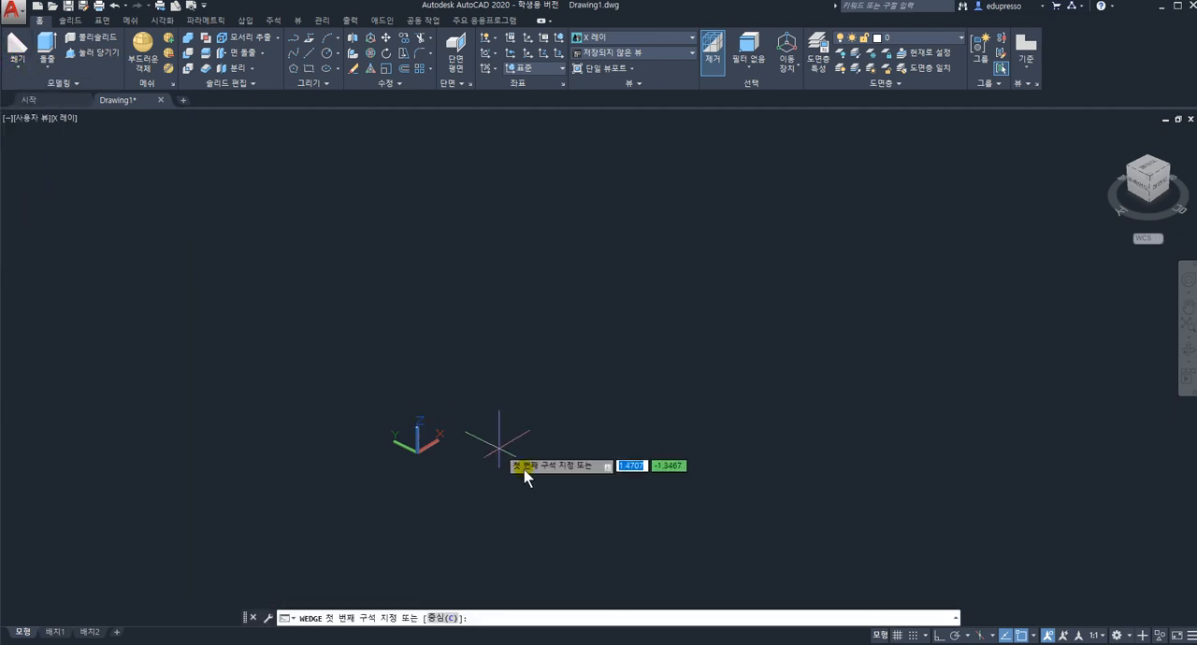
click(517, 428)
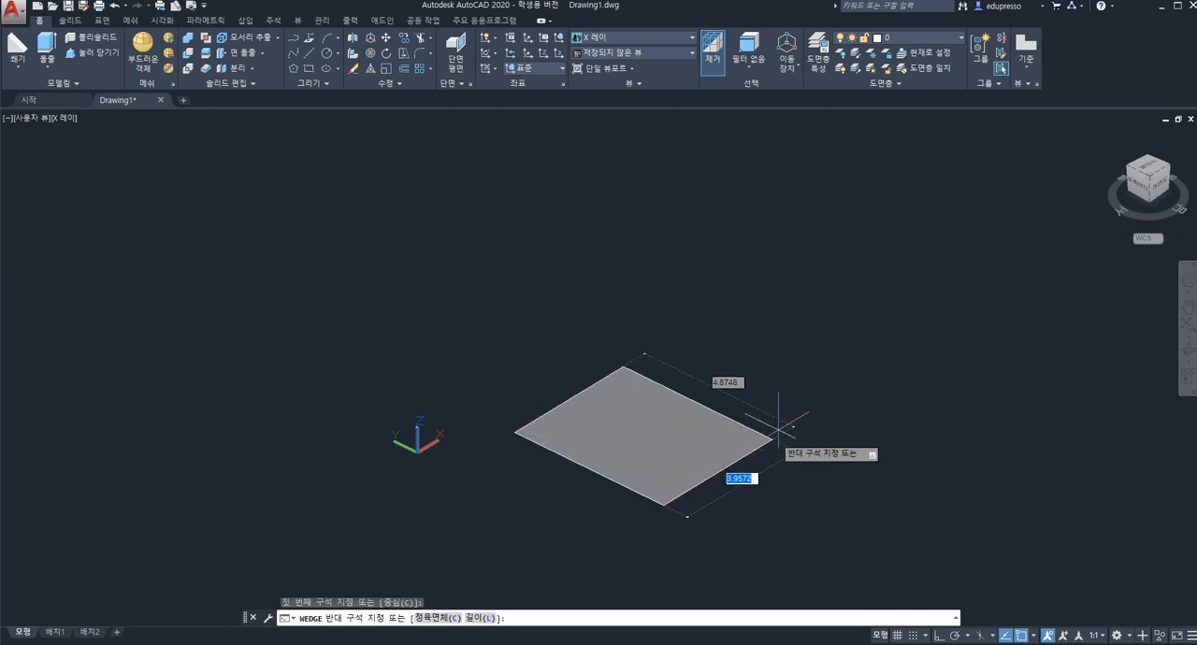
click(820, 414)
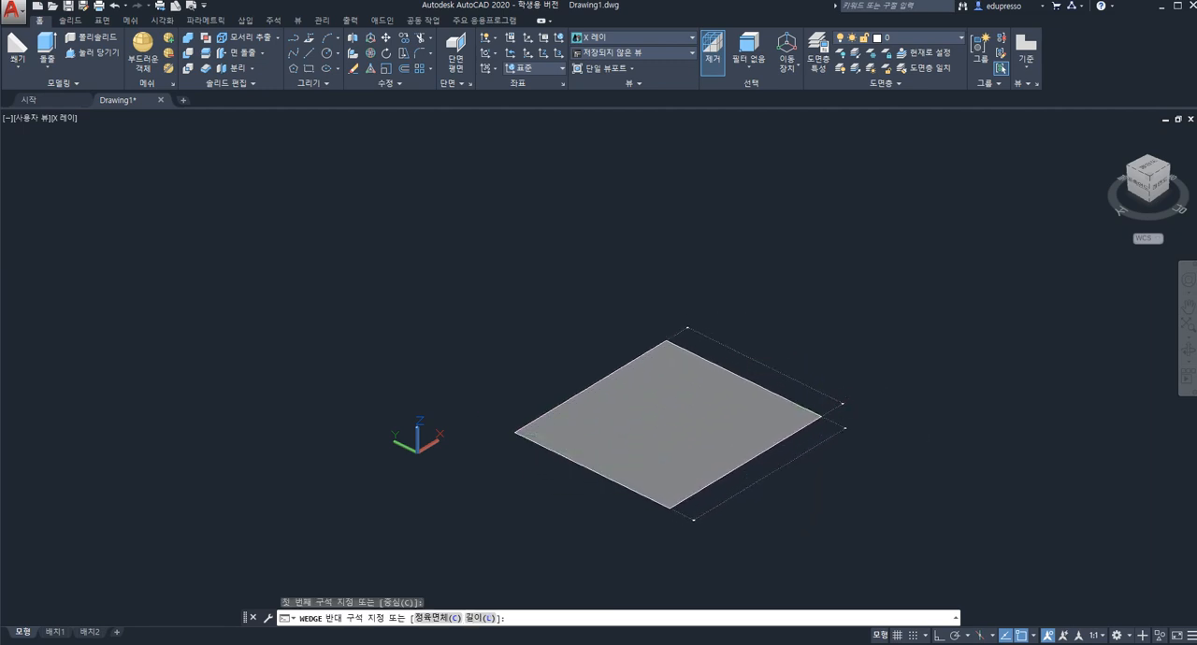
click(534, 210)
key(Escape)
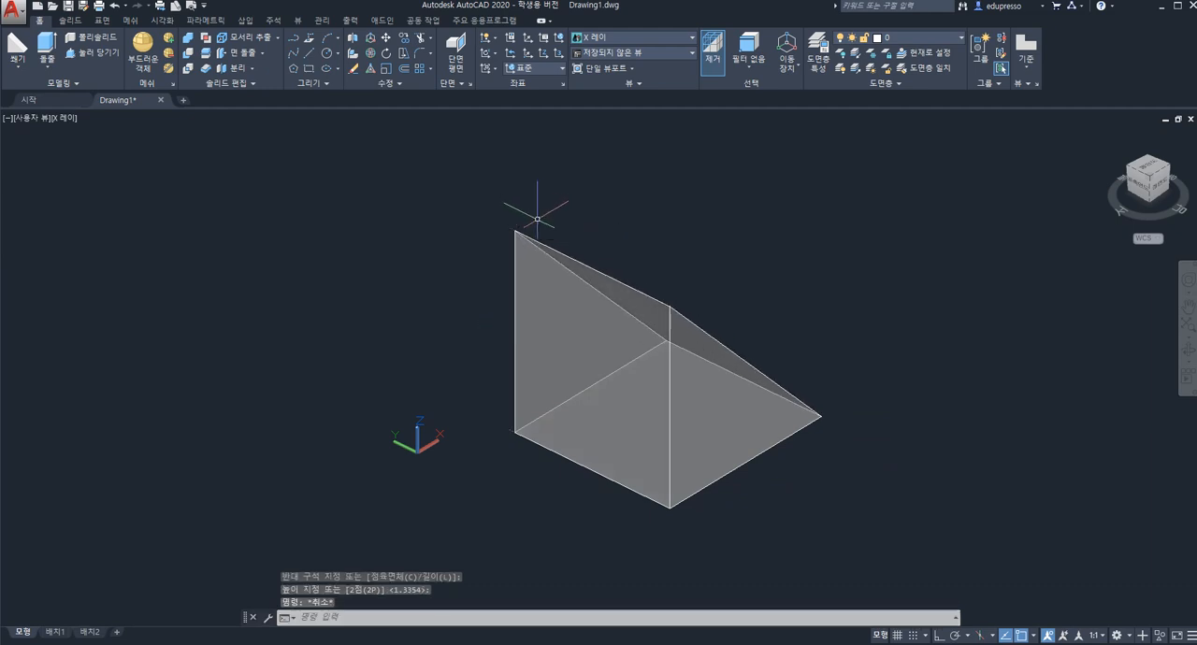
Create a second, smaller wedge apart from the large one, sloping down toward it, with a height of about 1.4.
click(16, 64)
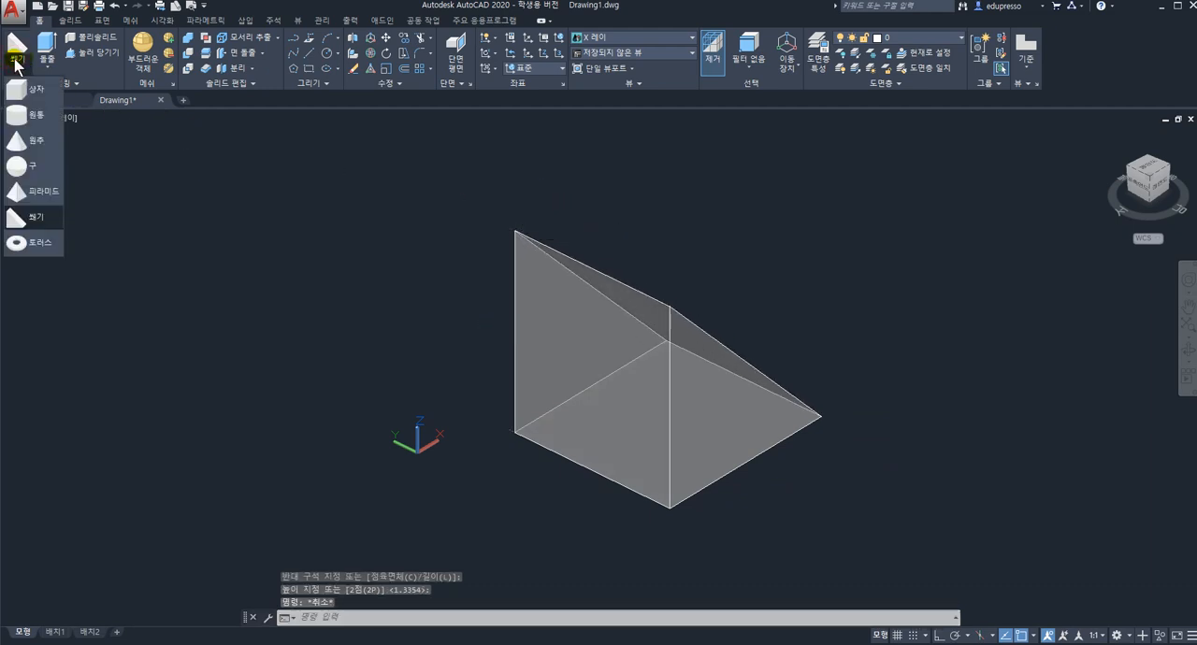
click(37, 218)
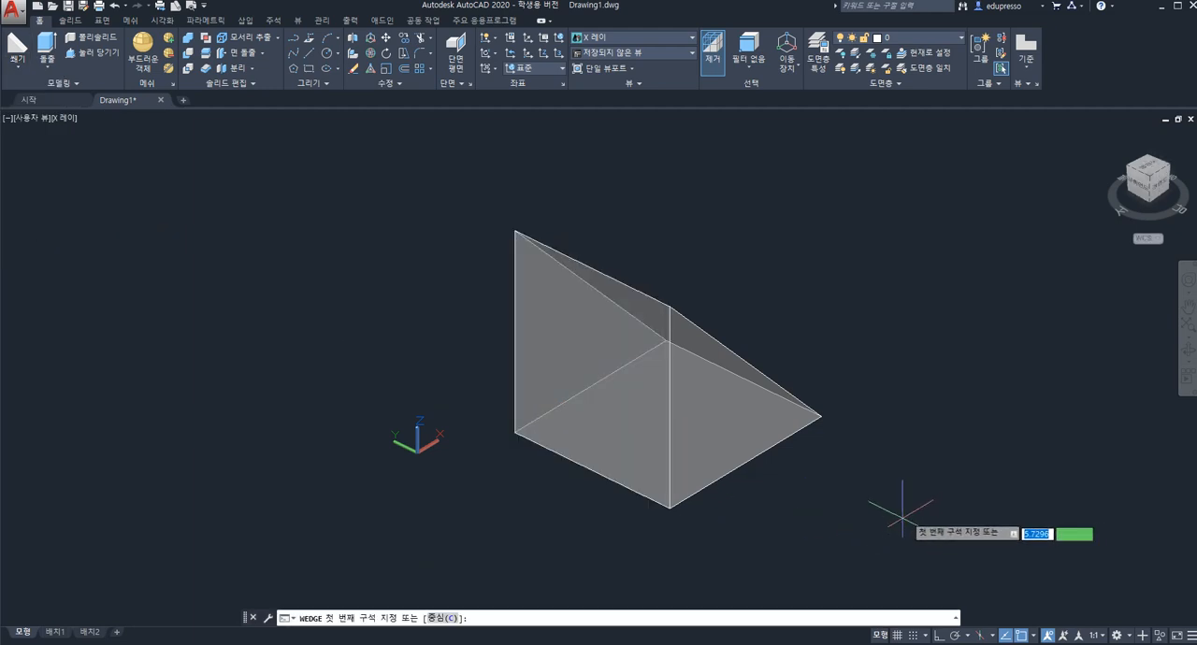
click(1018, 496)
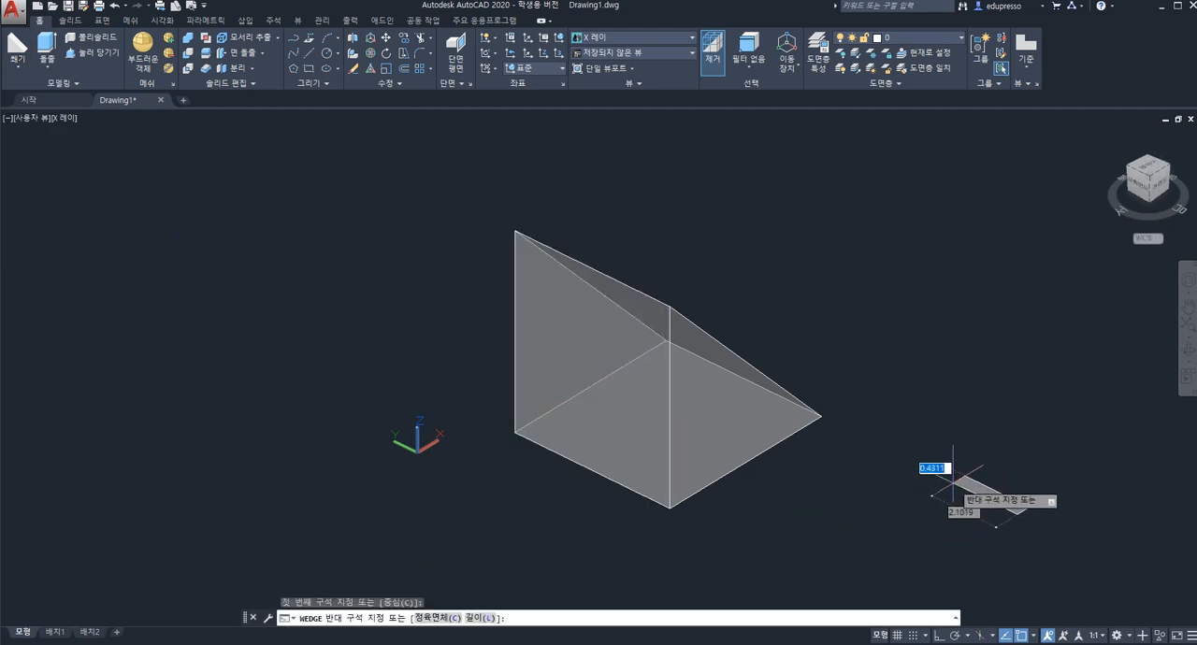
click(921, 514)
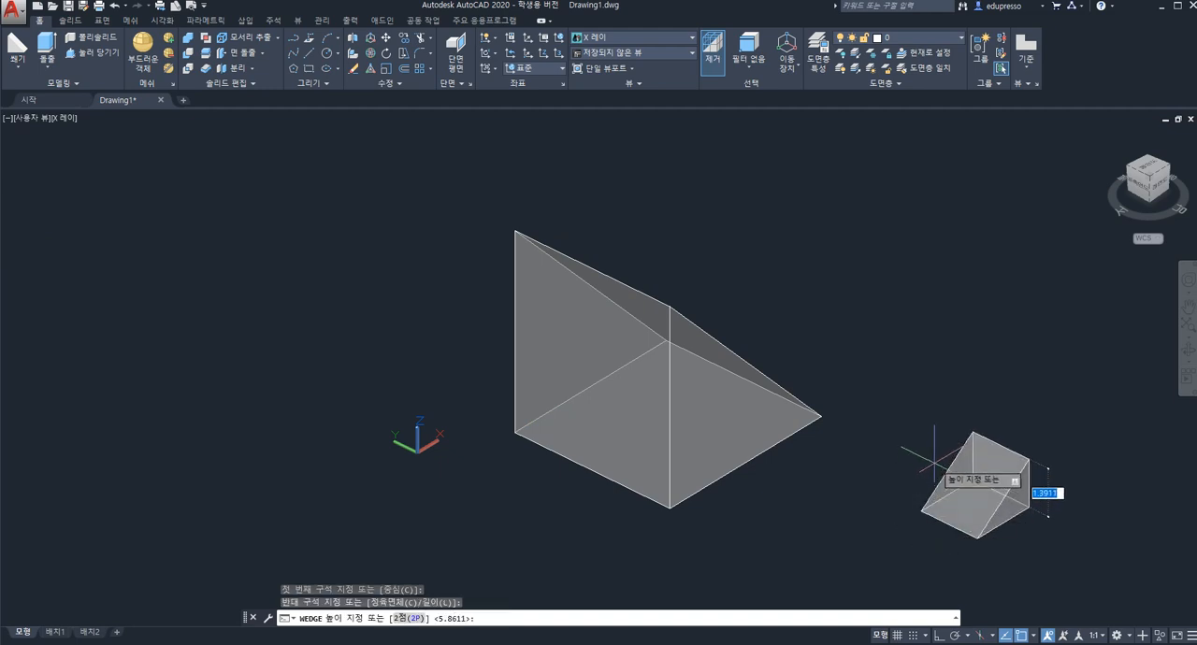
key(Escape)
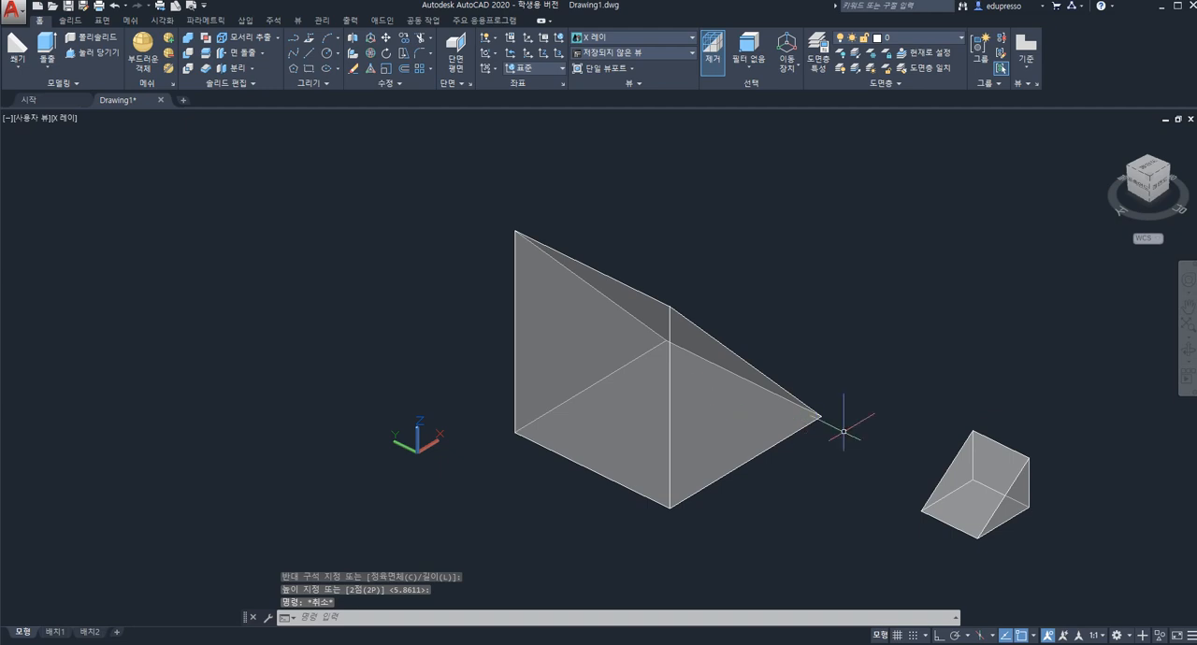
middle_drag(816, 437, 673, 396)
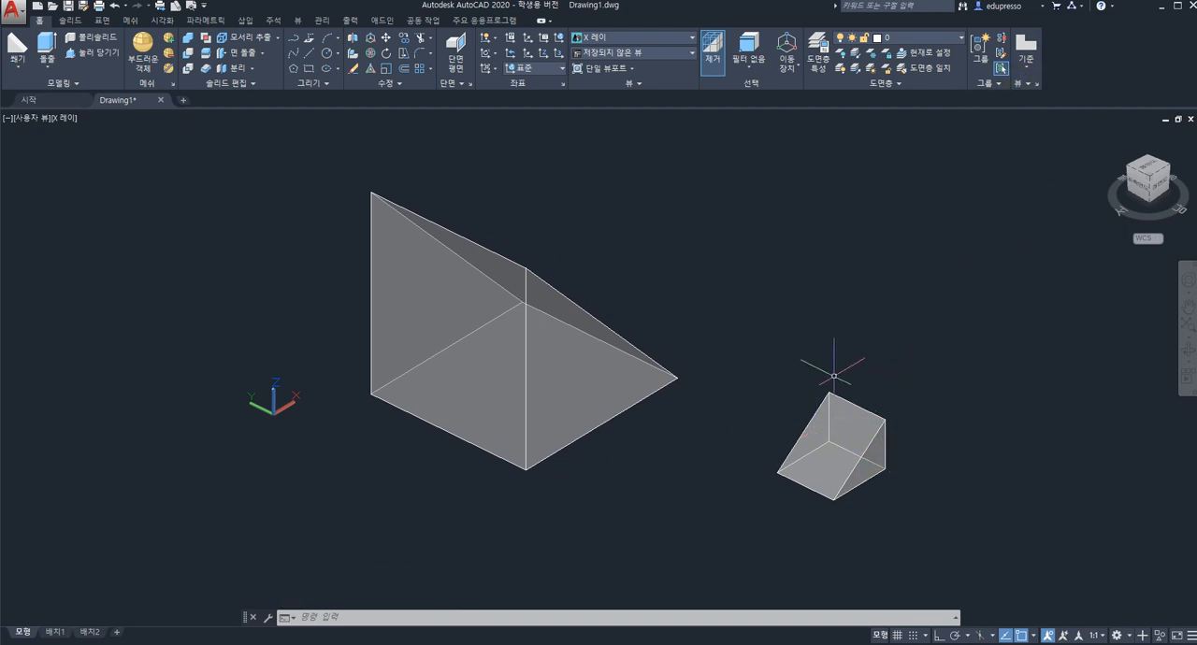
Set the small wedge's colour to blue (파란색) in its properties, then close the properties and clear the selection.
key(Escape)
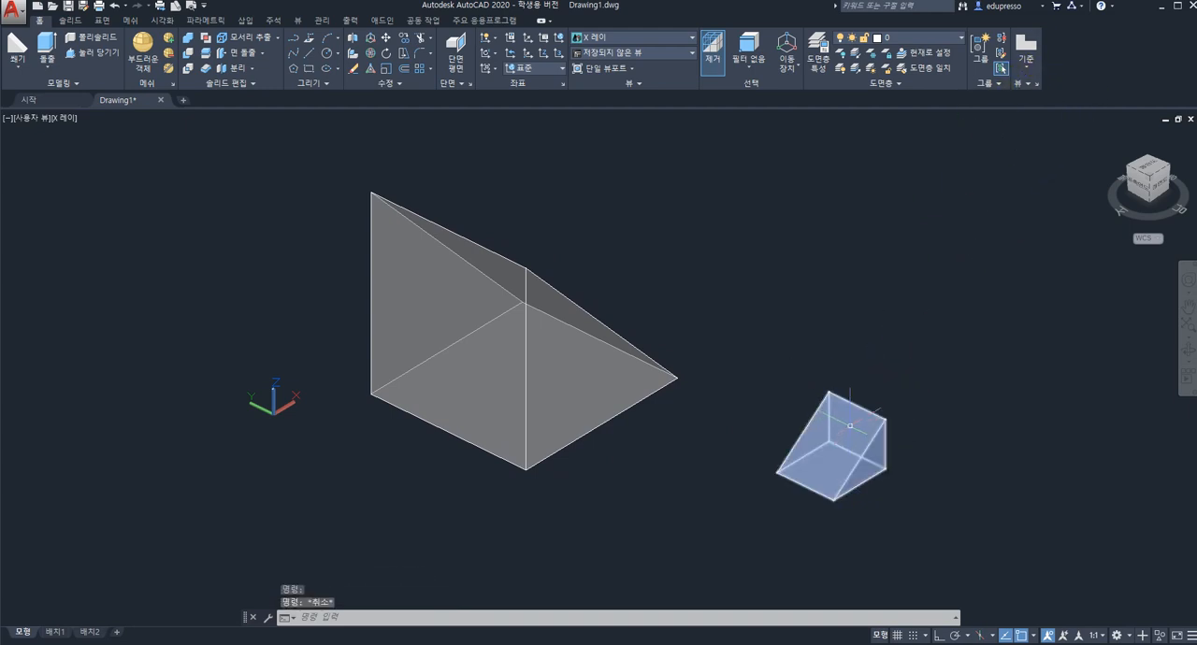
click(850, 425)
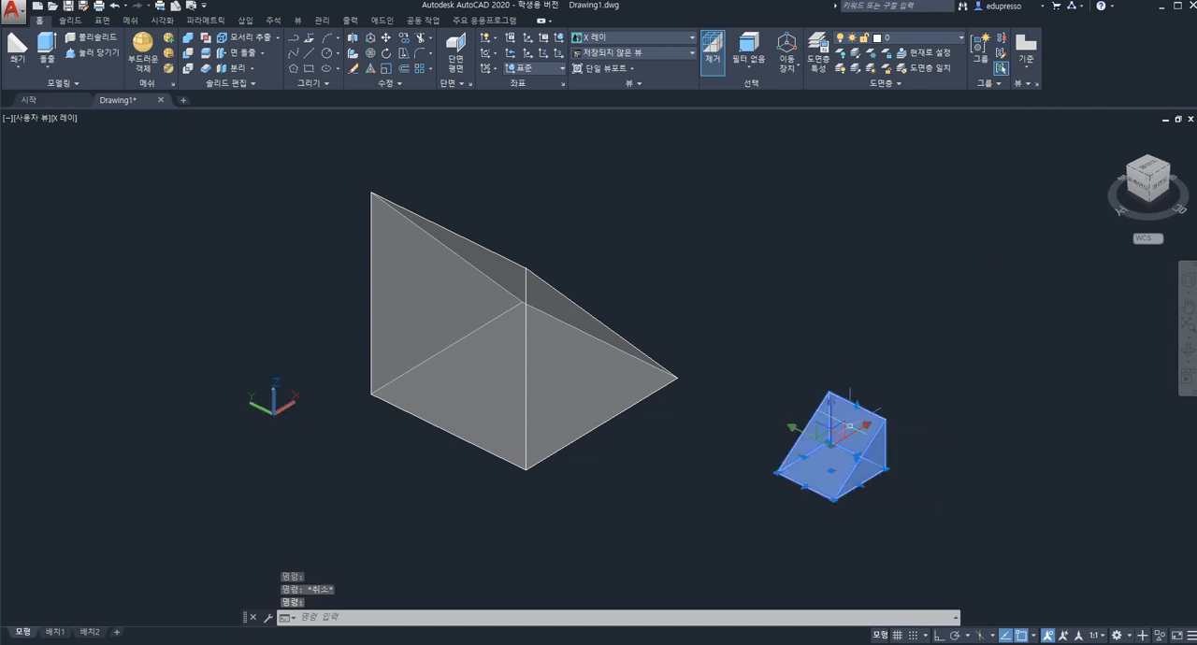
double_click(855, 423)
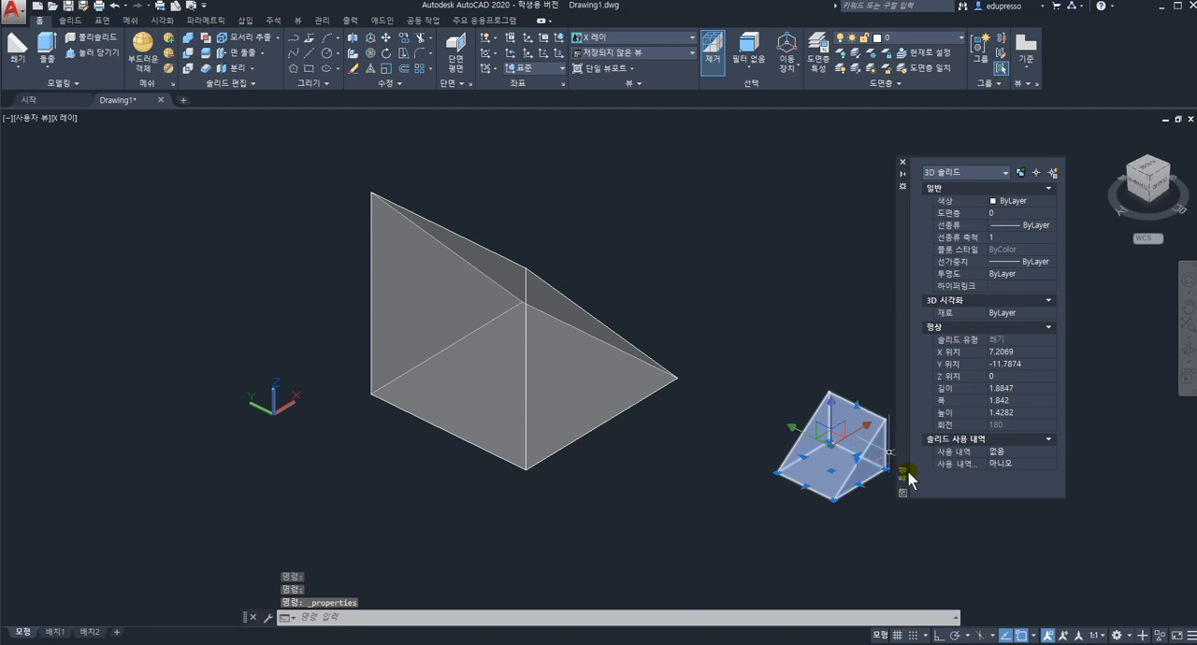
click(993, 202)
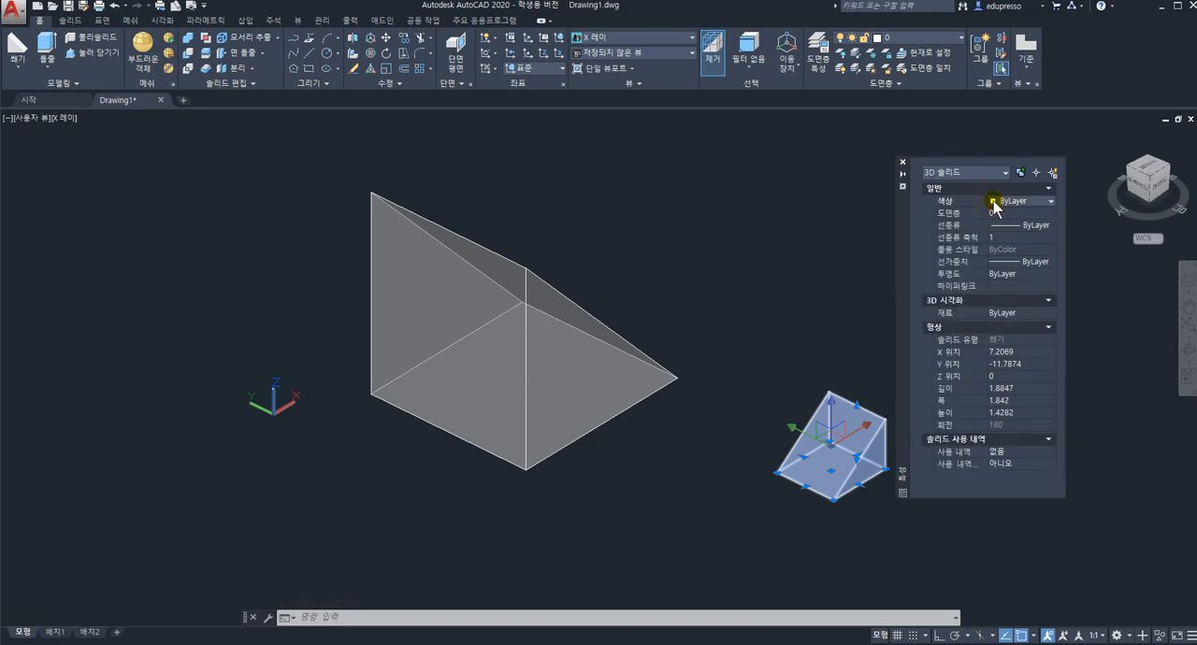
click(1013, 204)
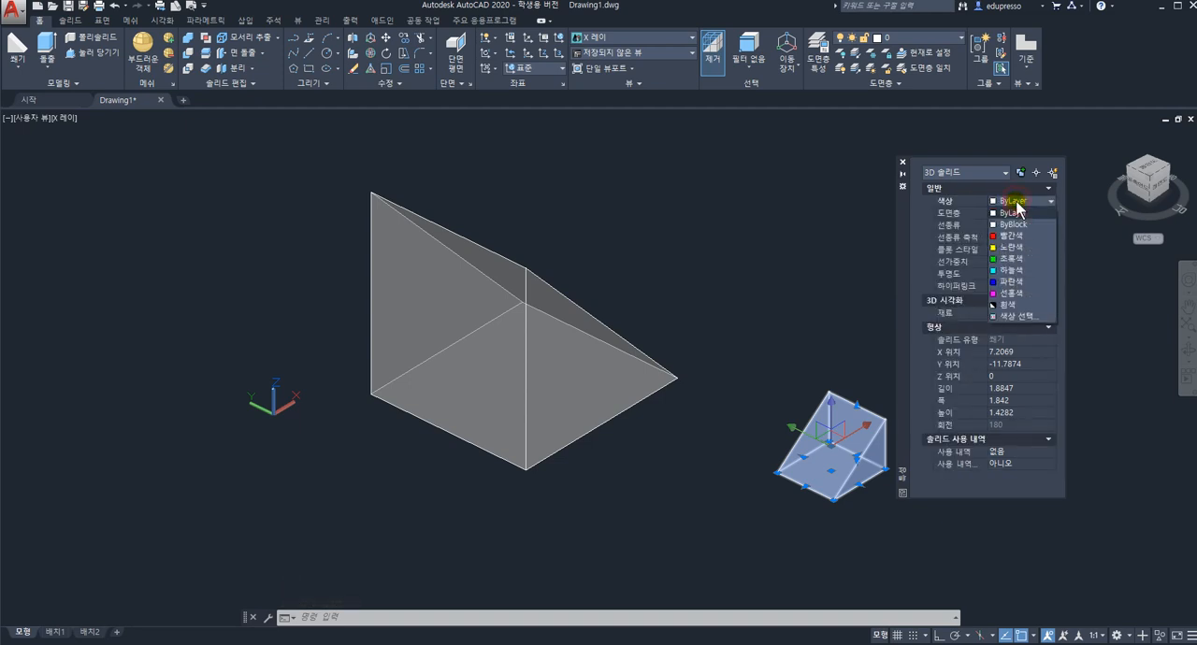
click(1011, 283)
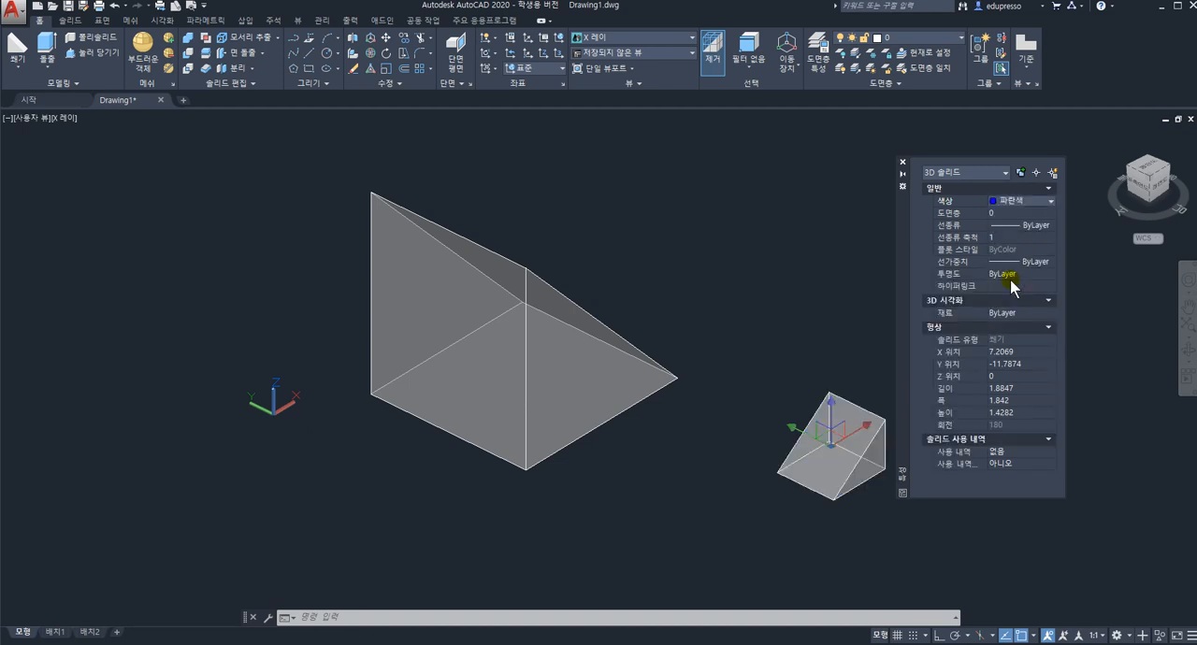
click(904, 163)
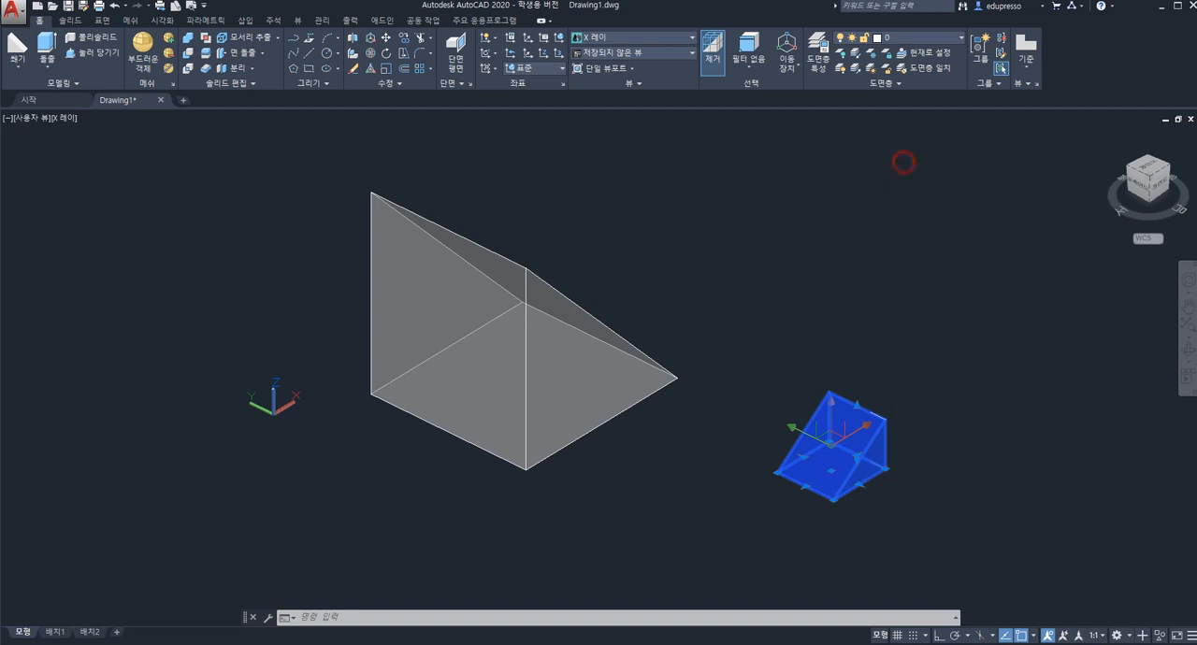
key(Escape)
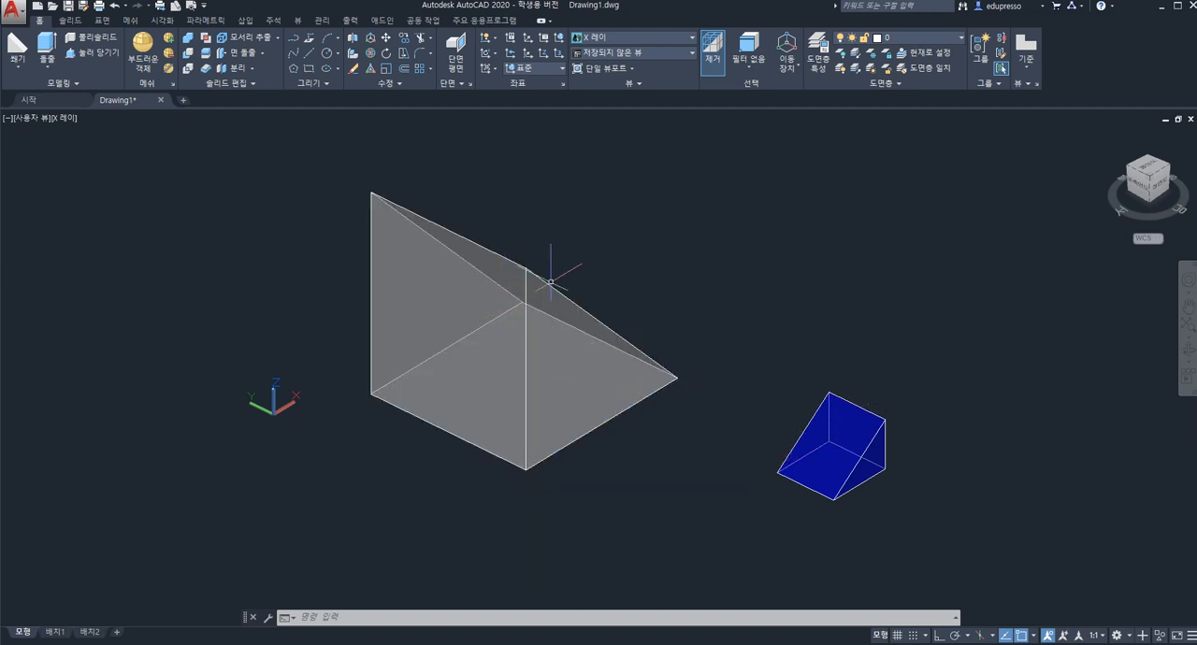
Start 3D Align on the small blue wedge, using its far triangular face's top corner, the corner directly below and the sloped tip as source points.
click(570, 346)
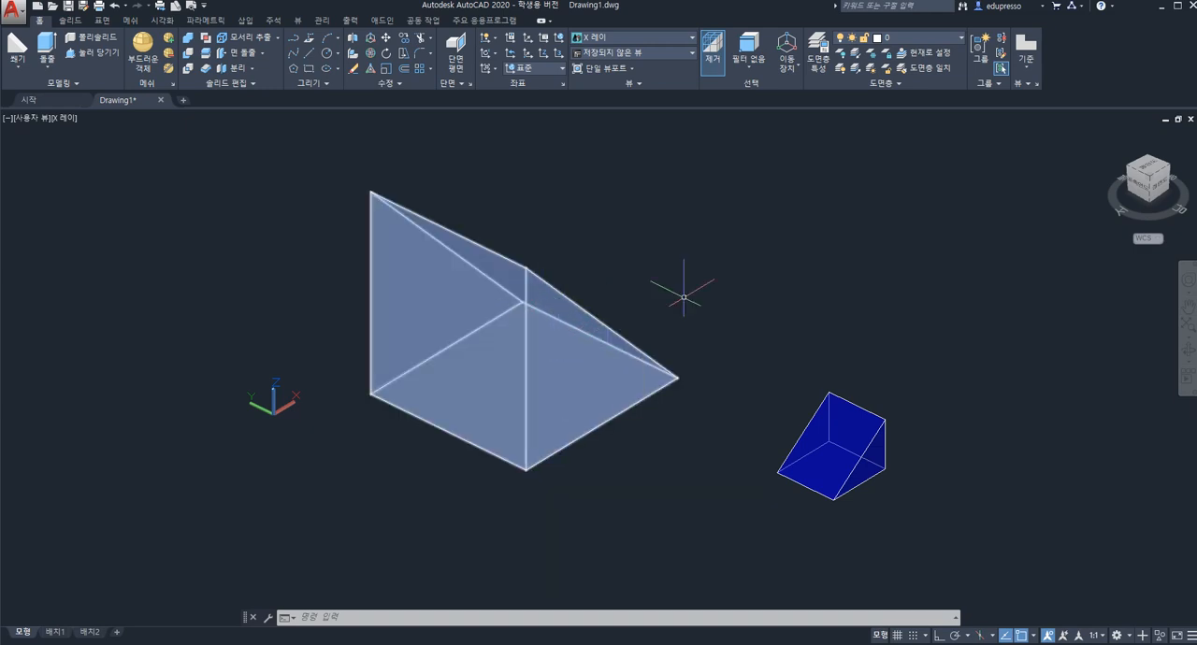
key(Escape)
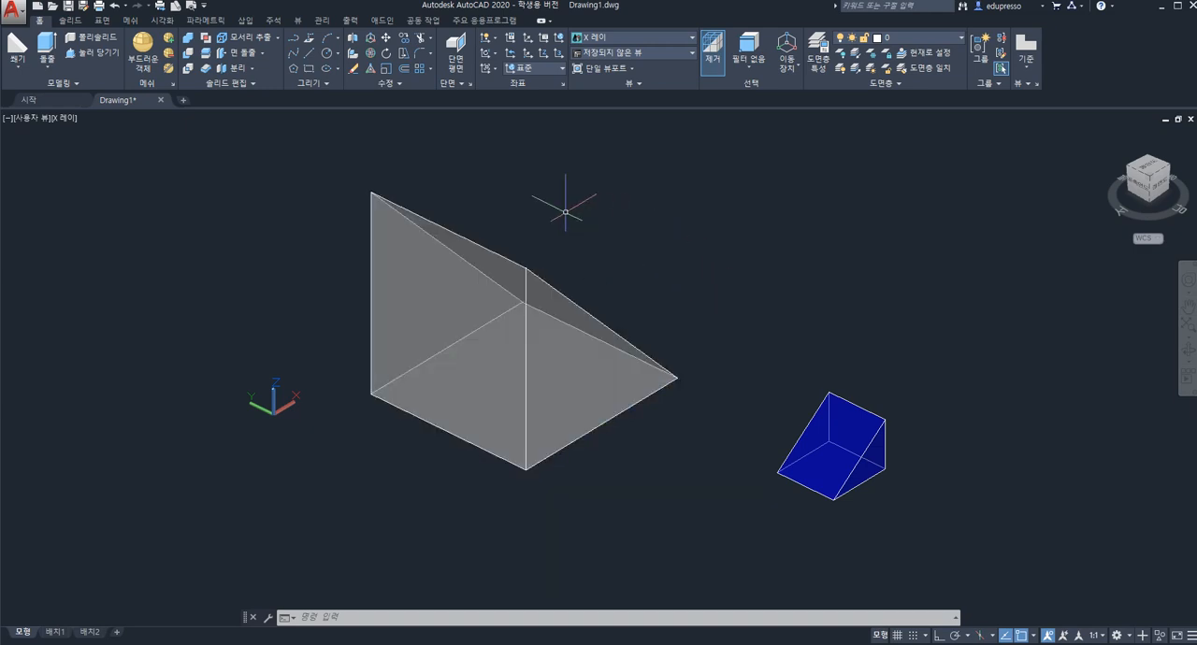
click(393, 82)
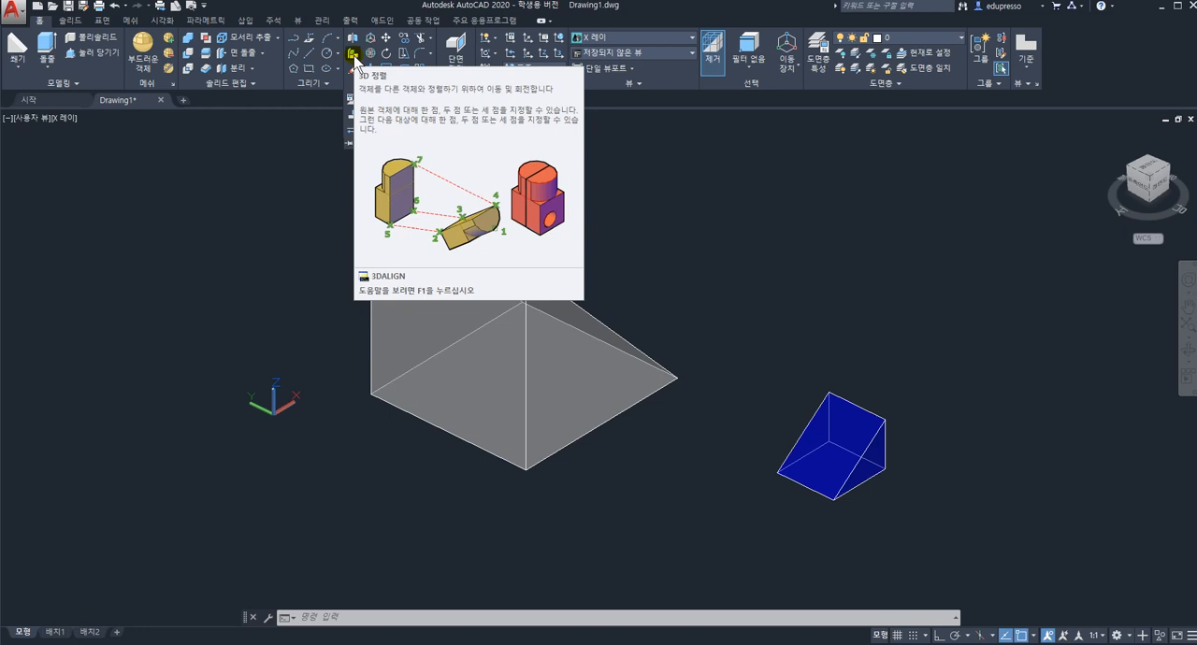
click(354, 55)
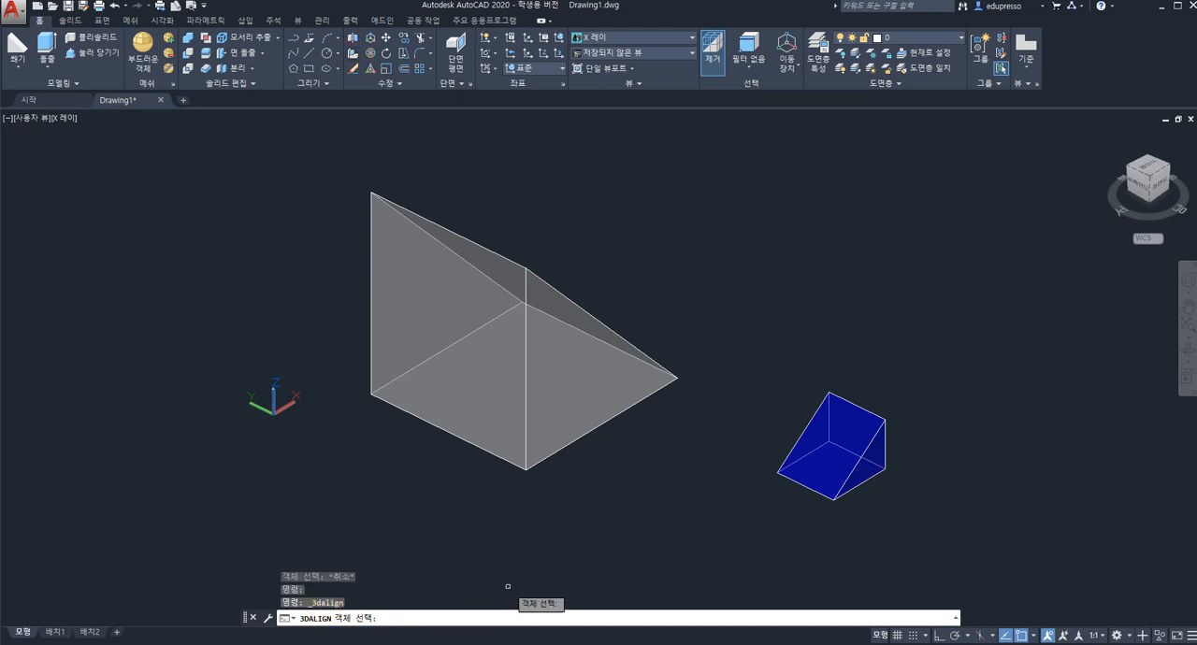
click(848, 426)
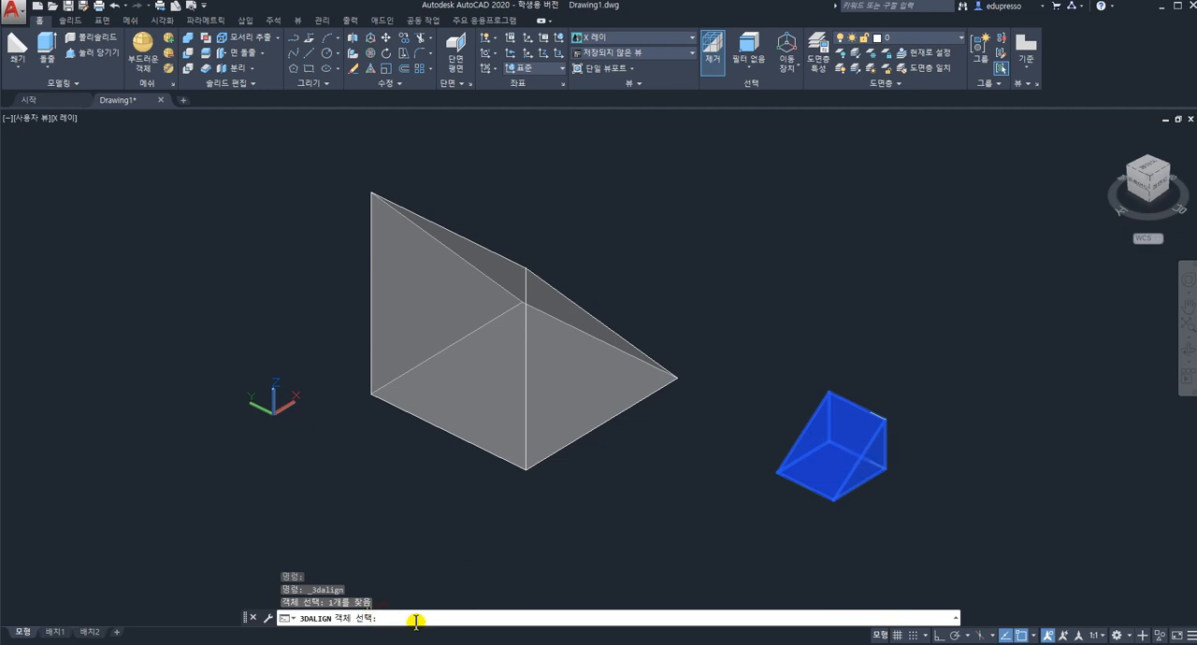
key(Return)
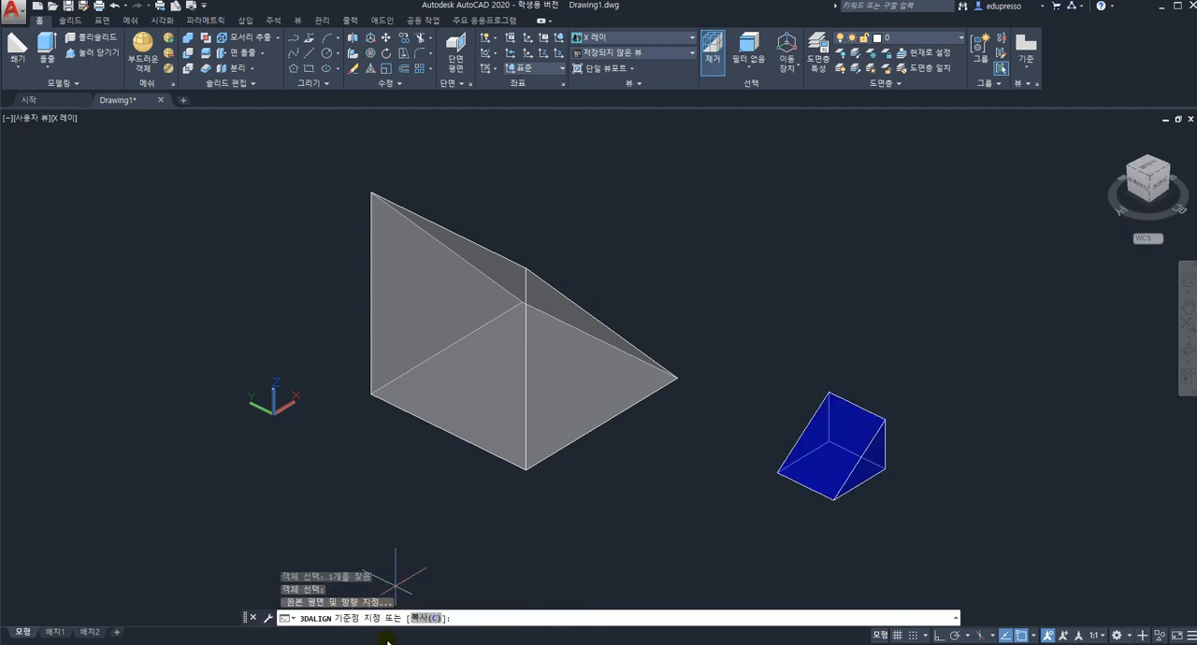
click(828, 392)
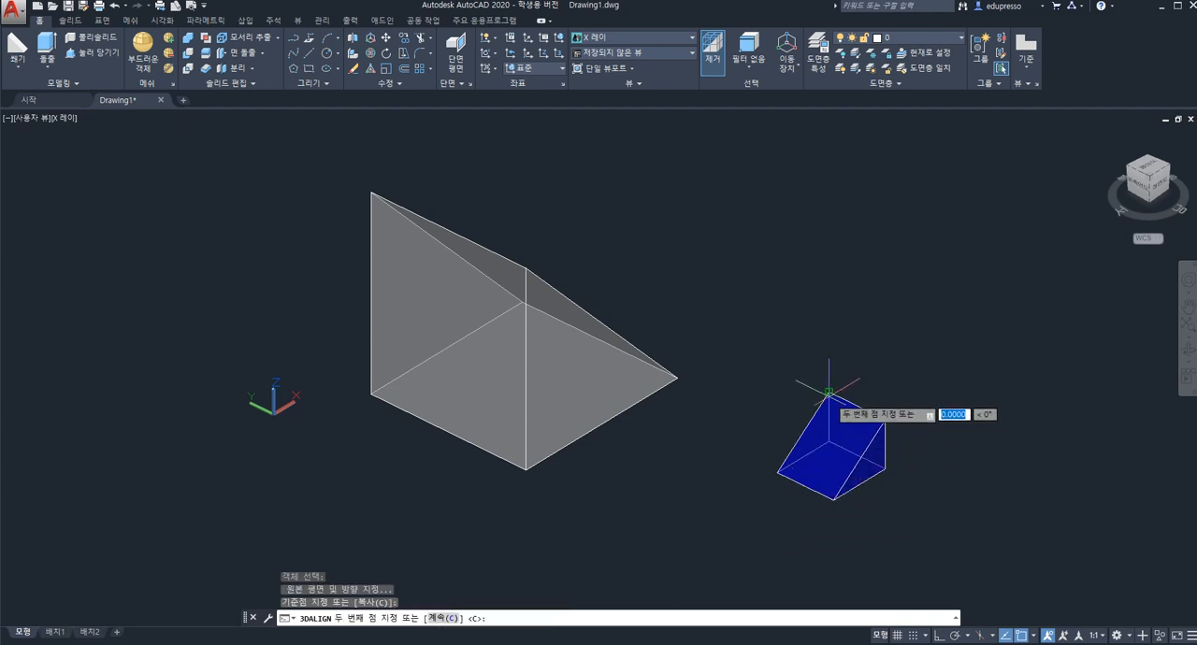
click(829, 441)
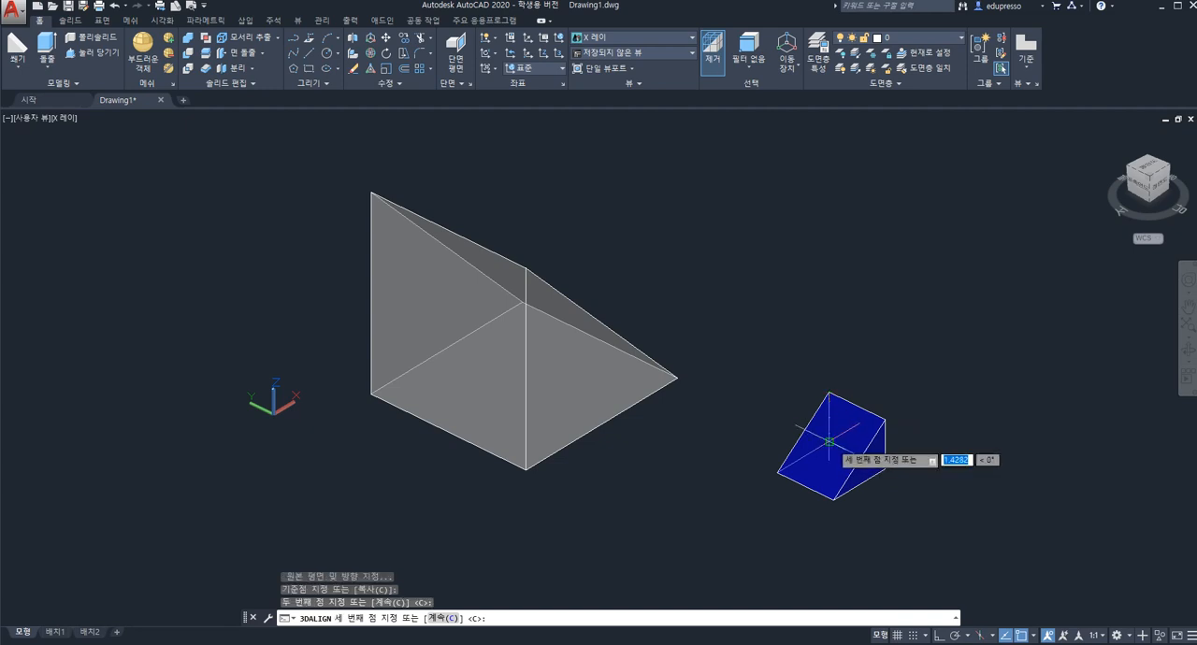
click(776, 470)
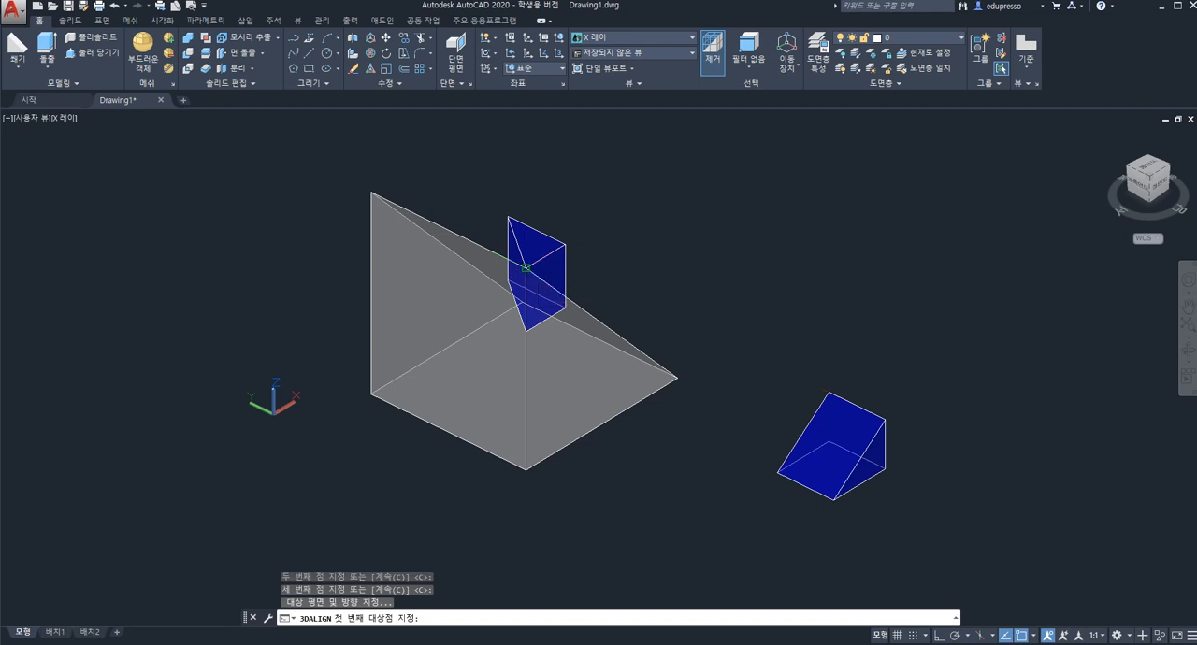
Align the small wedge to the large wedge's near triangular face, targeting its top corner, sloped tip and bottom corner in order.
click(526, 269)
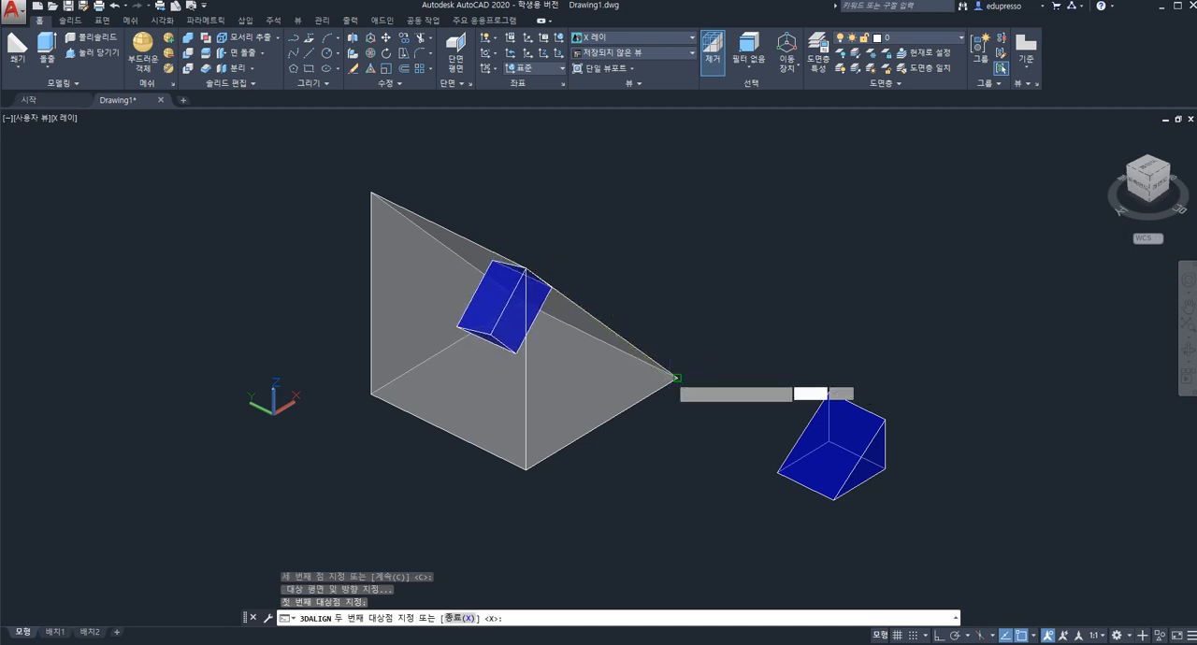
click(678, 378)
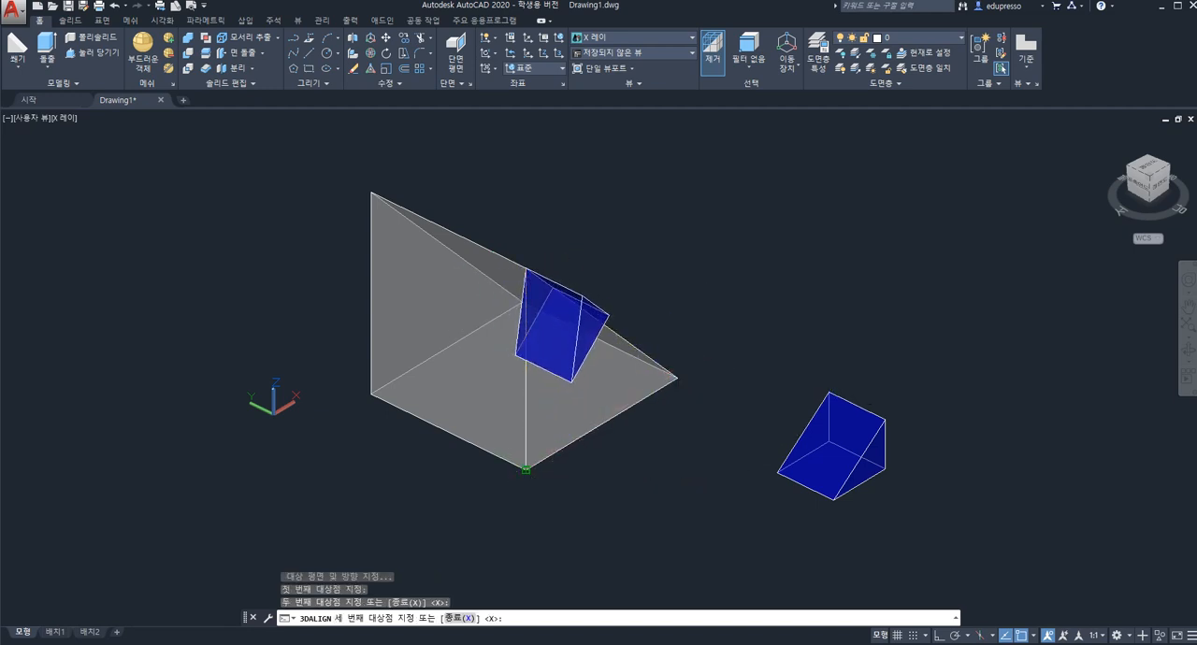
click(526, 470)
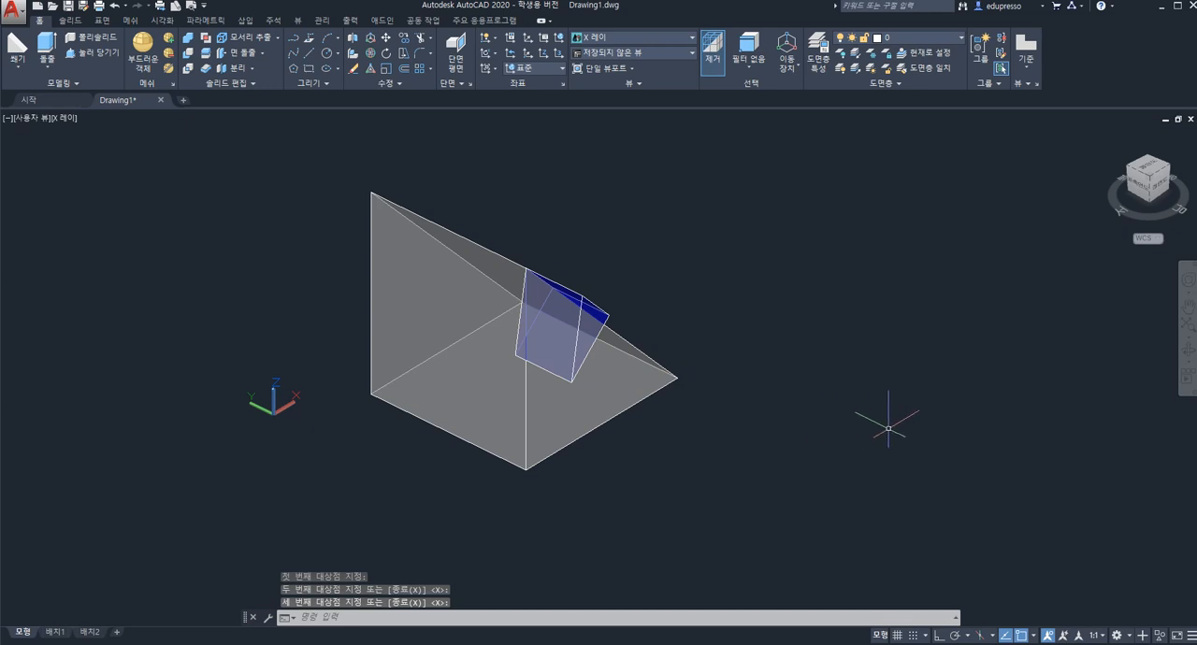
click(522, 295)
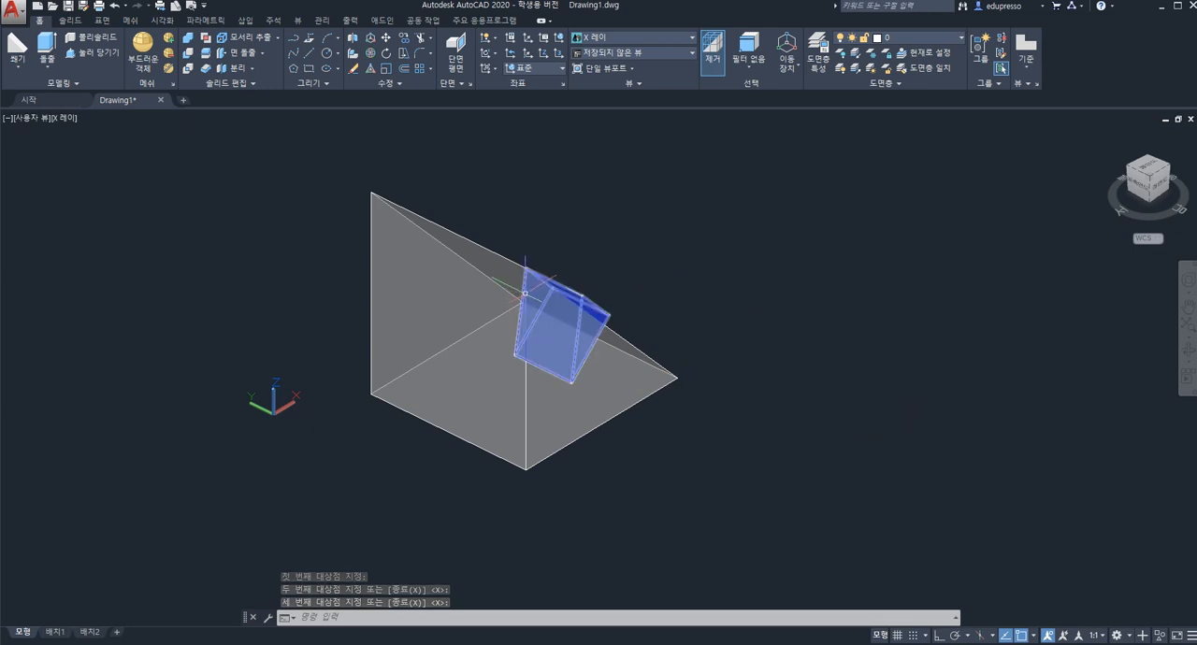
click(568, 401)
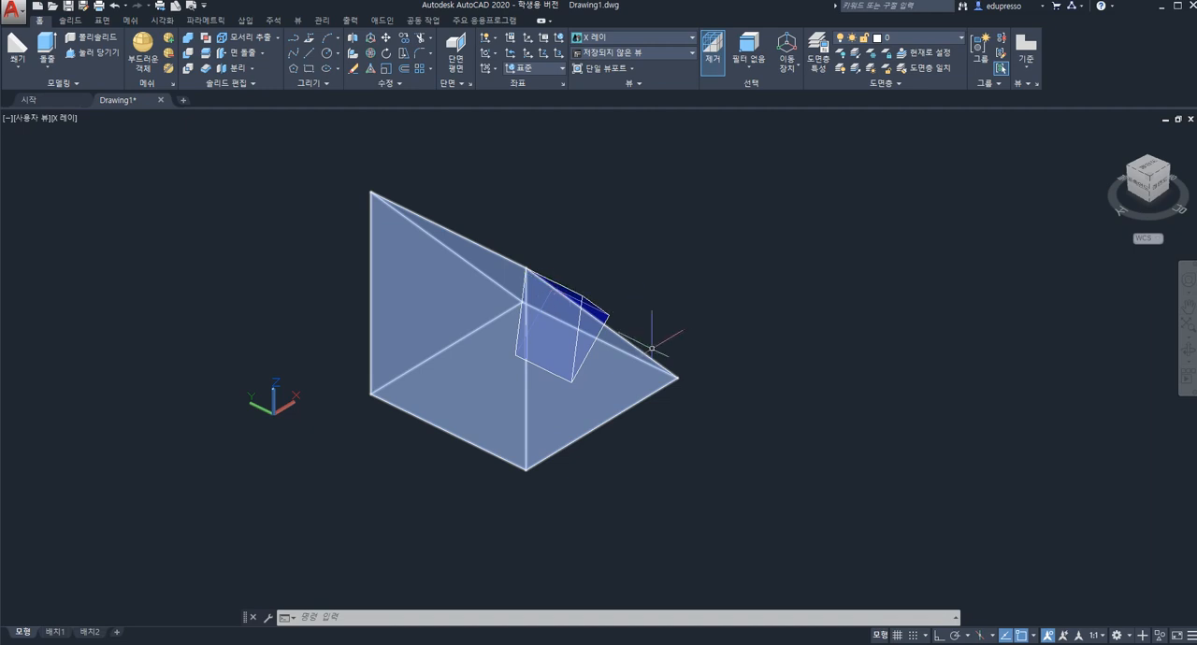
key(Escape)
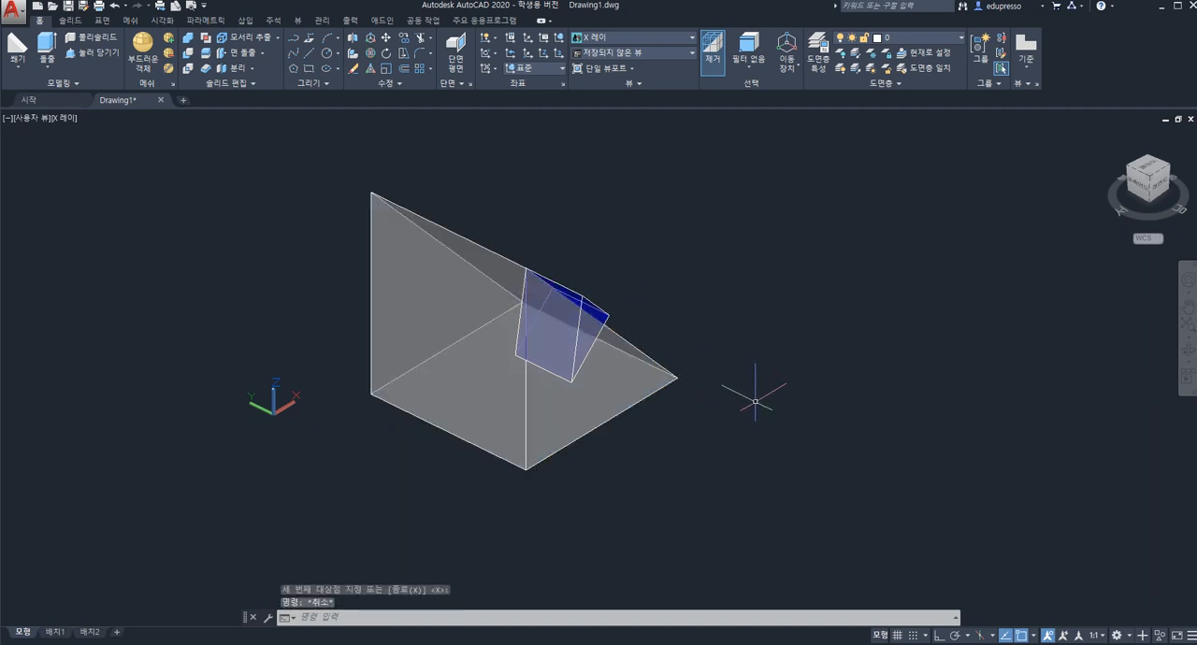
shift+middle_drag(759, 405, 750, 379)
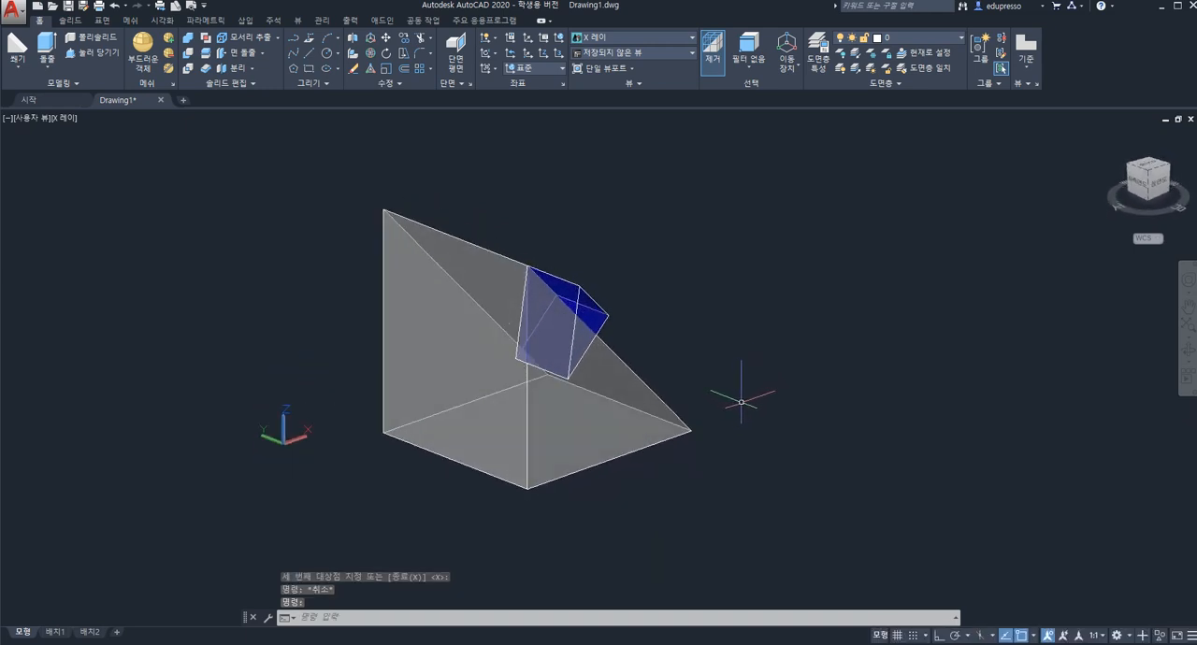
Undo the view change and the alignment of the small wedge to the large wedge's triangular face.
key(ctrl+z)
key(ctrl+z)
key(ctrl+z)
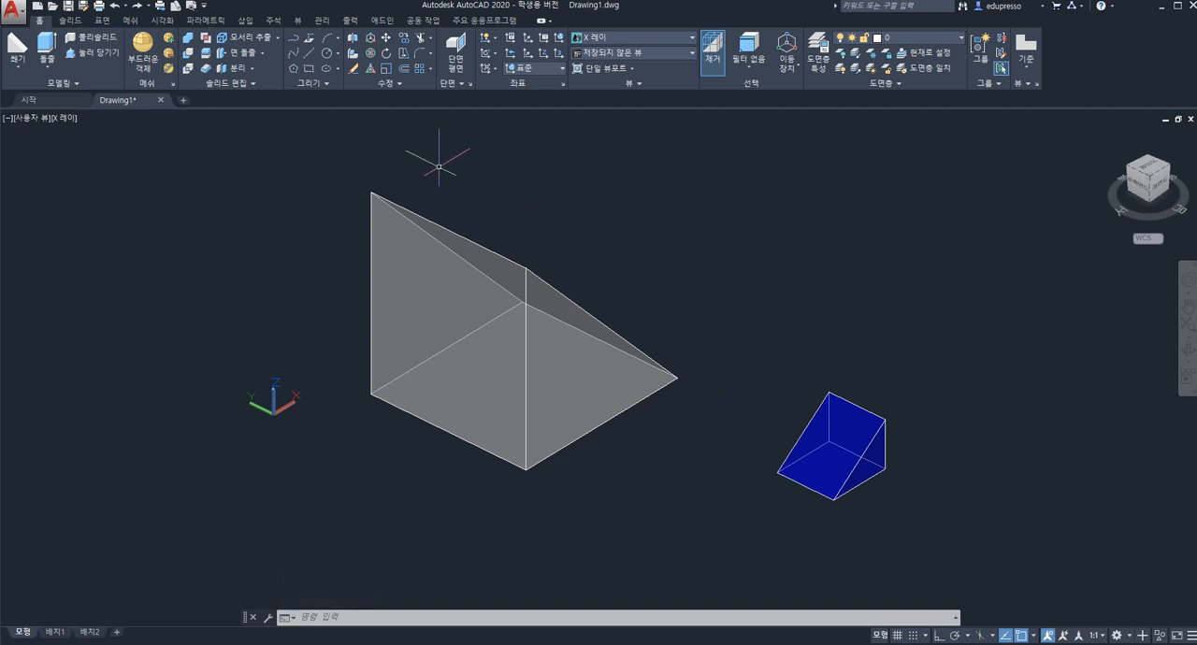
Start 3D Align on the small blue wedge again, with its far top corner, the corner directly below and the same side's sloped tip as source points.
click(355, 56)
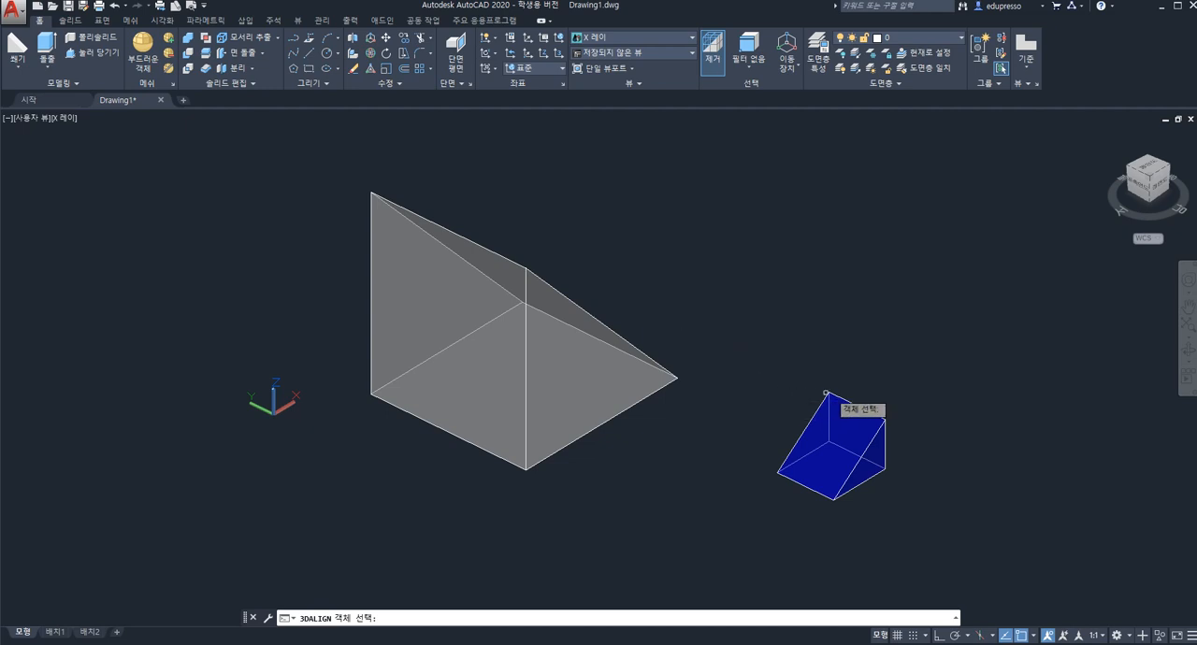
click(851, 436)
key(Return)
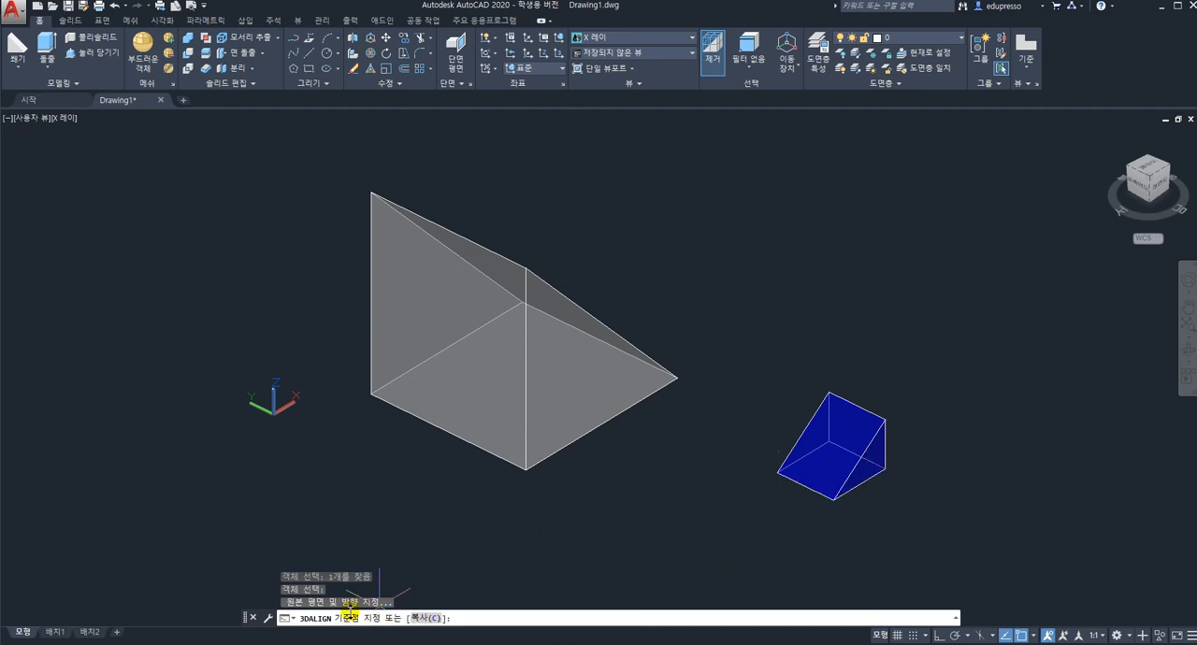
click(829, 393)
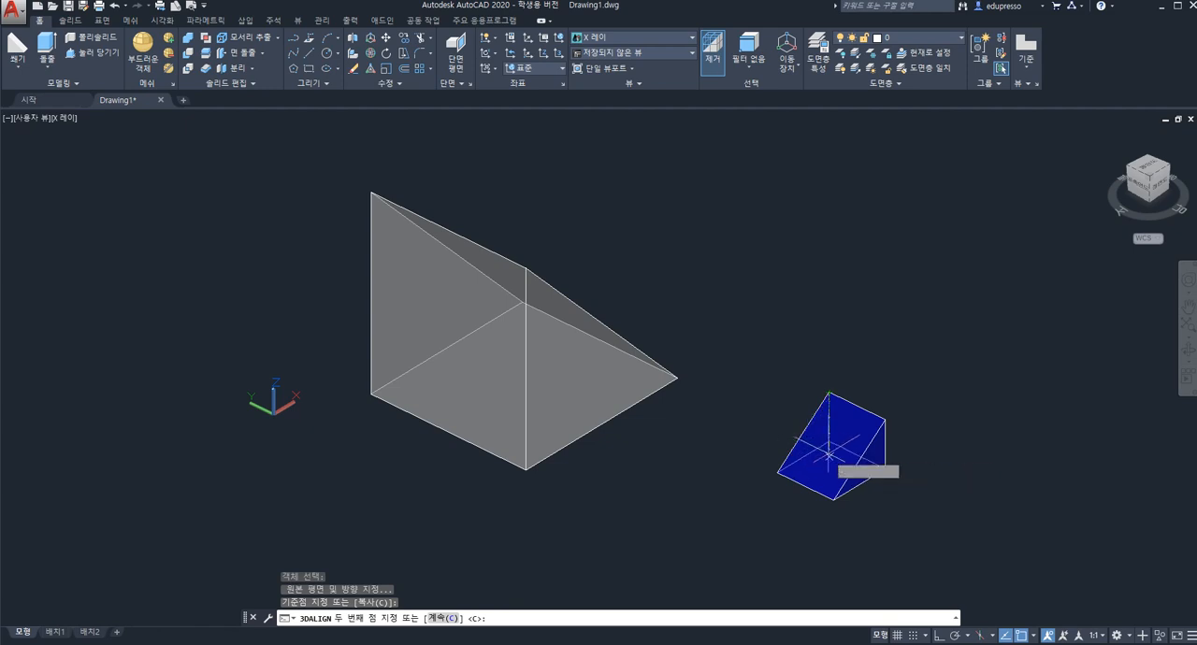
click(827, 443)
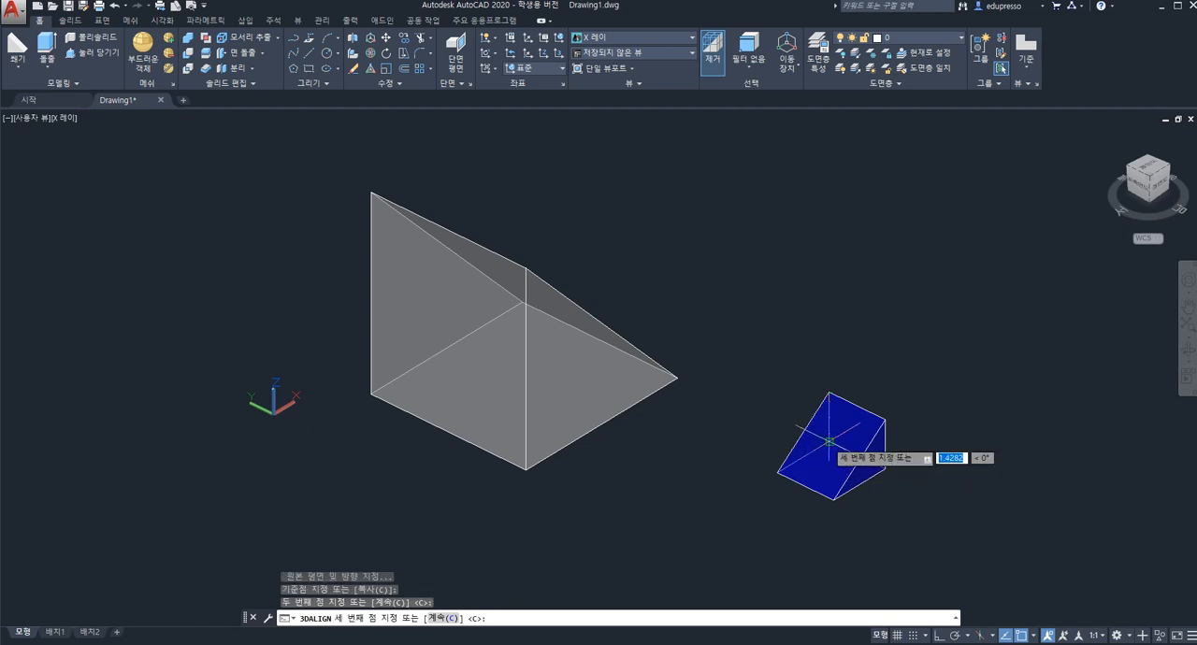
click(780, 474)
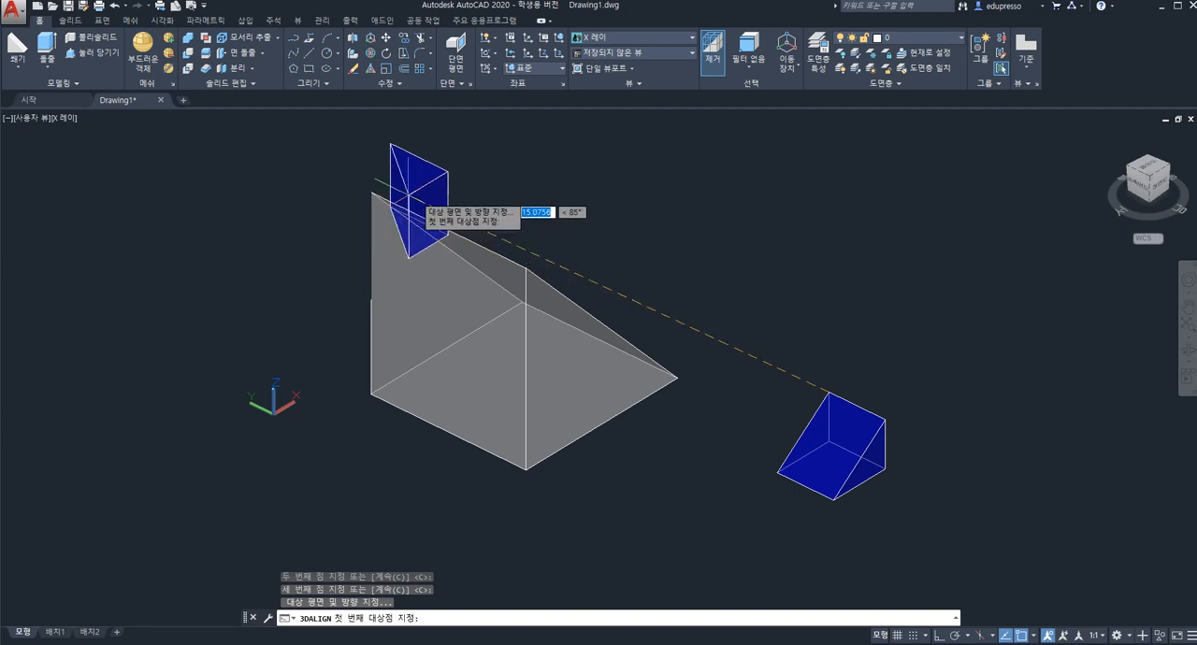
Align the small wedge to the large wedge's vertical rectangular face, targeting its far top corner, near top corner and near bottom corner in order.
click(373, 193)
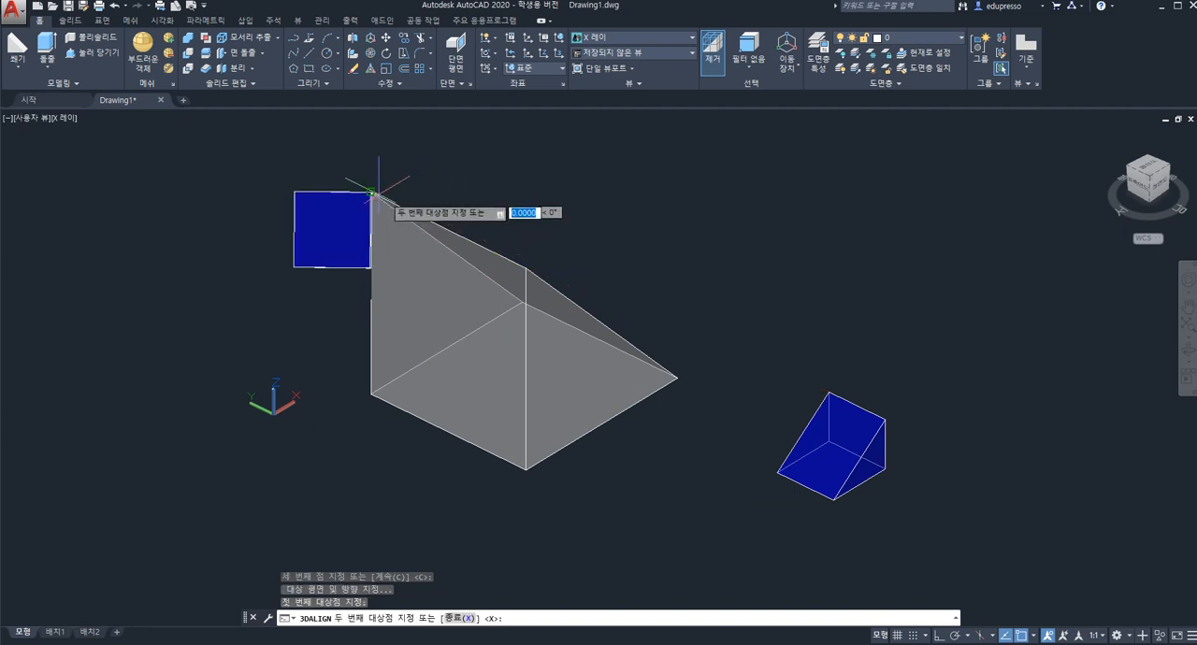
click(526, 269)
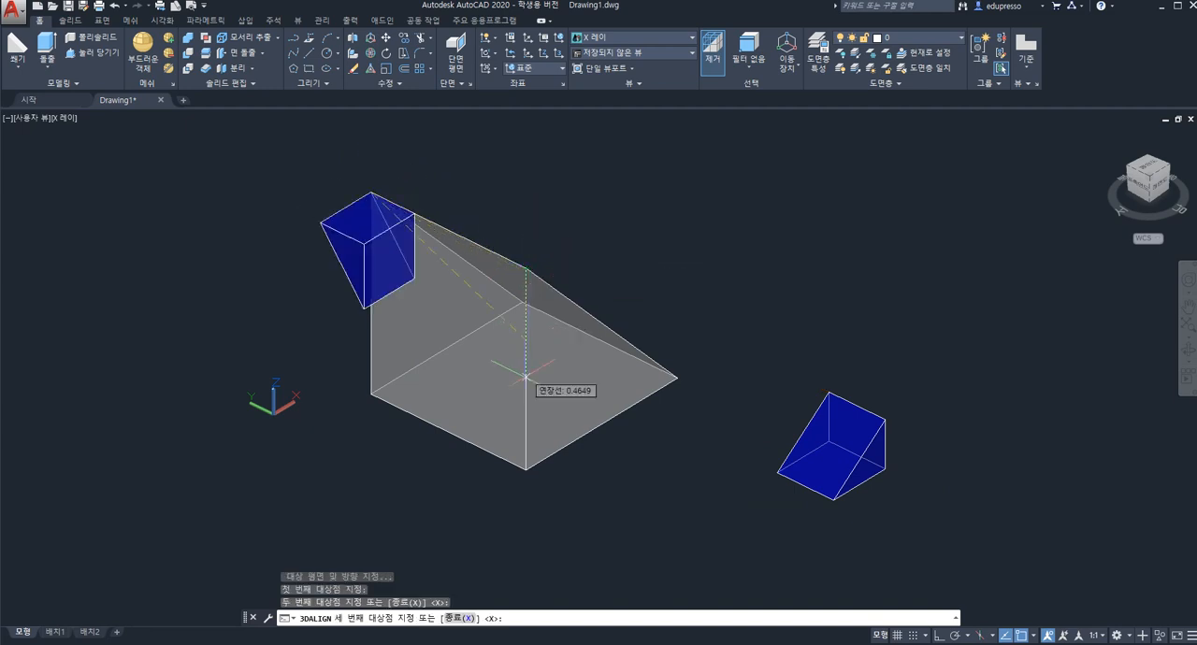
click(526, 468)
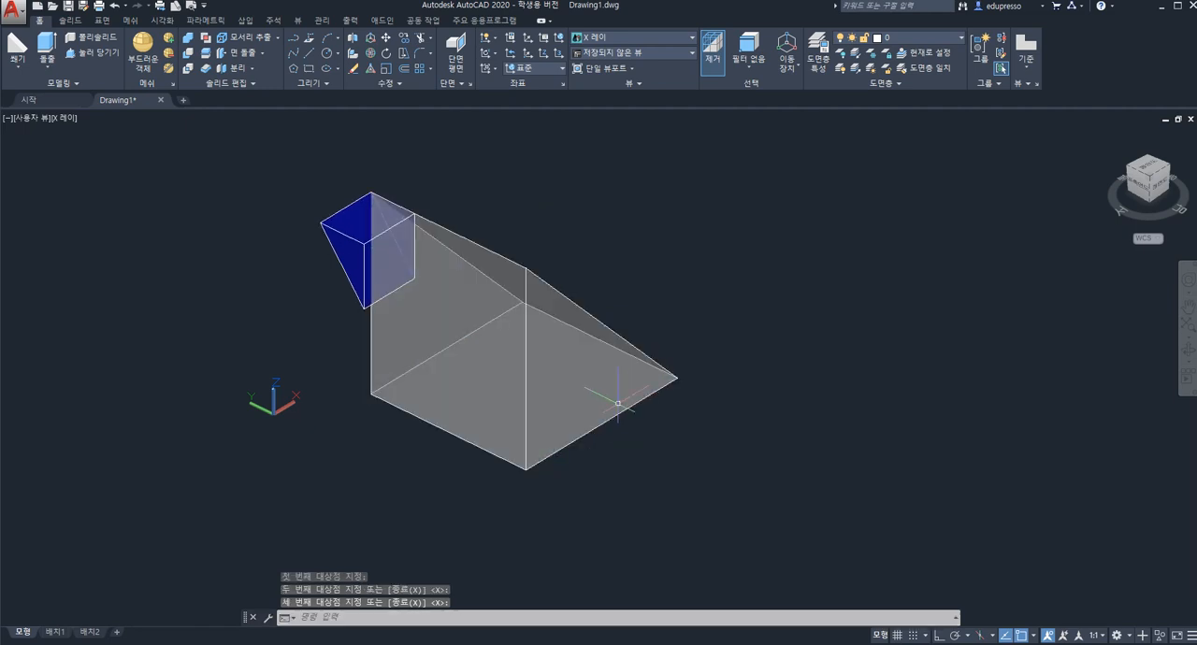
click(456, 364)
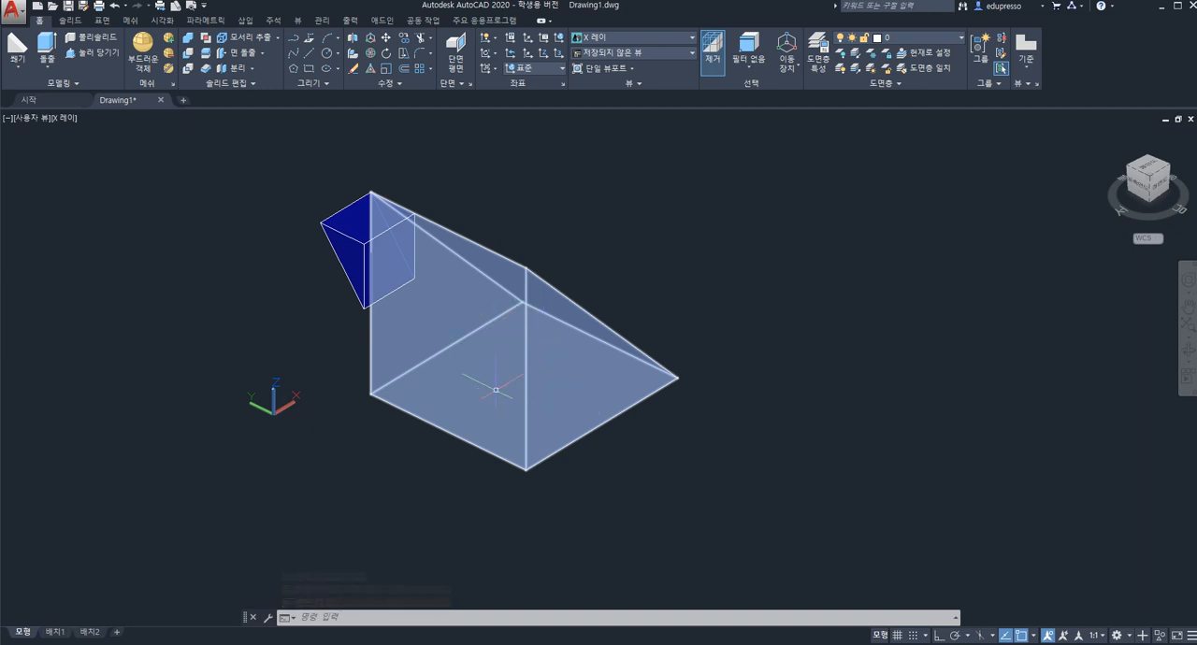
key(Escape)
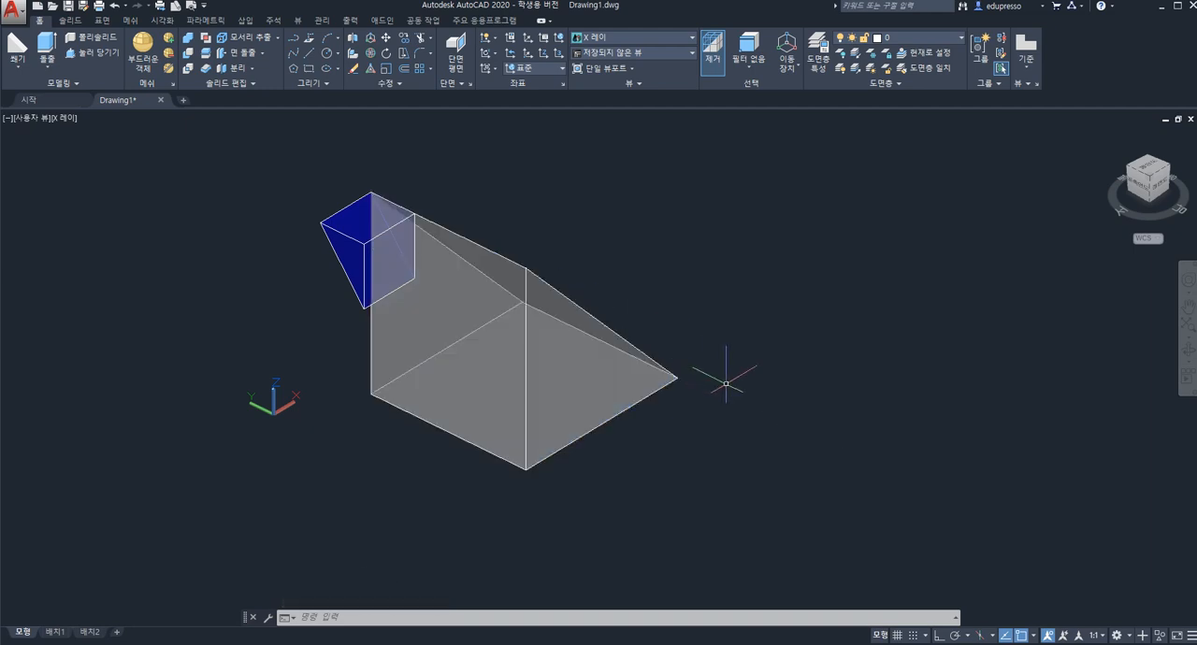
Delete both the small blue wedge and the large wedge from the drawing.
shift+middle_drag(735, 364, 684, 353)
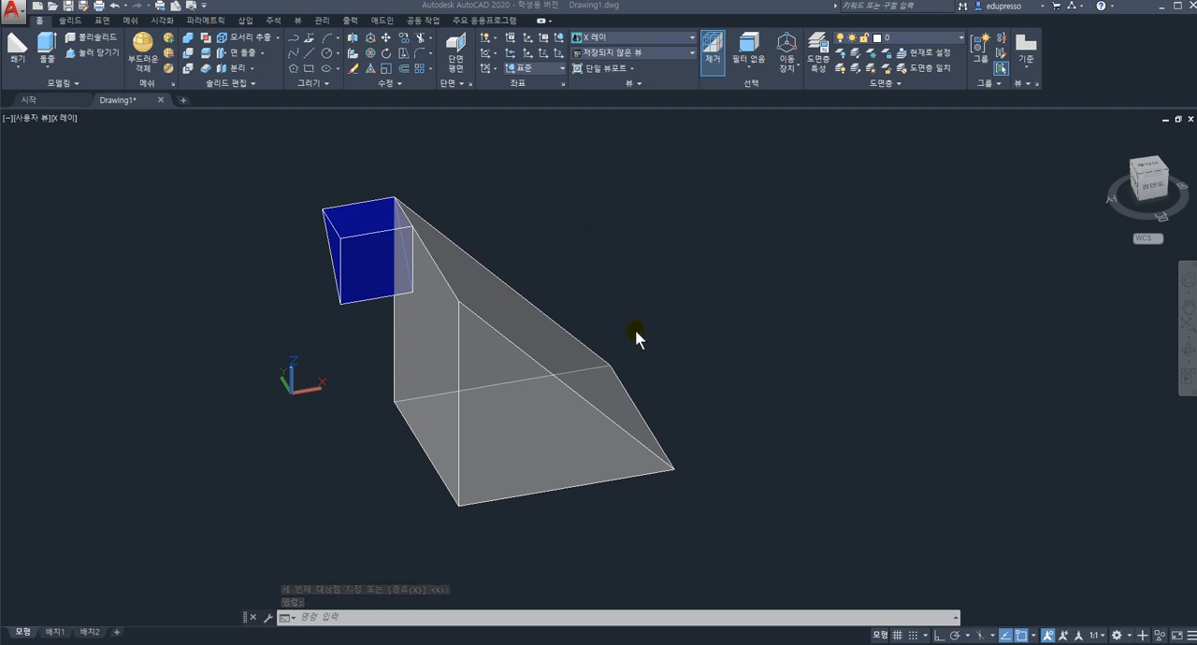
click(296, 168)
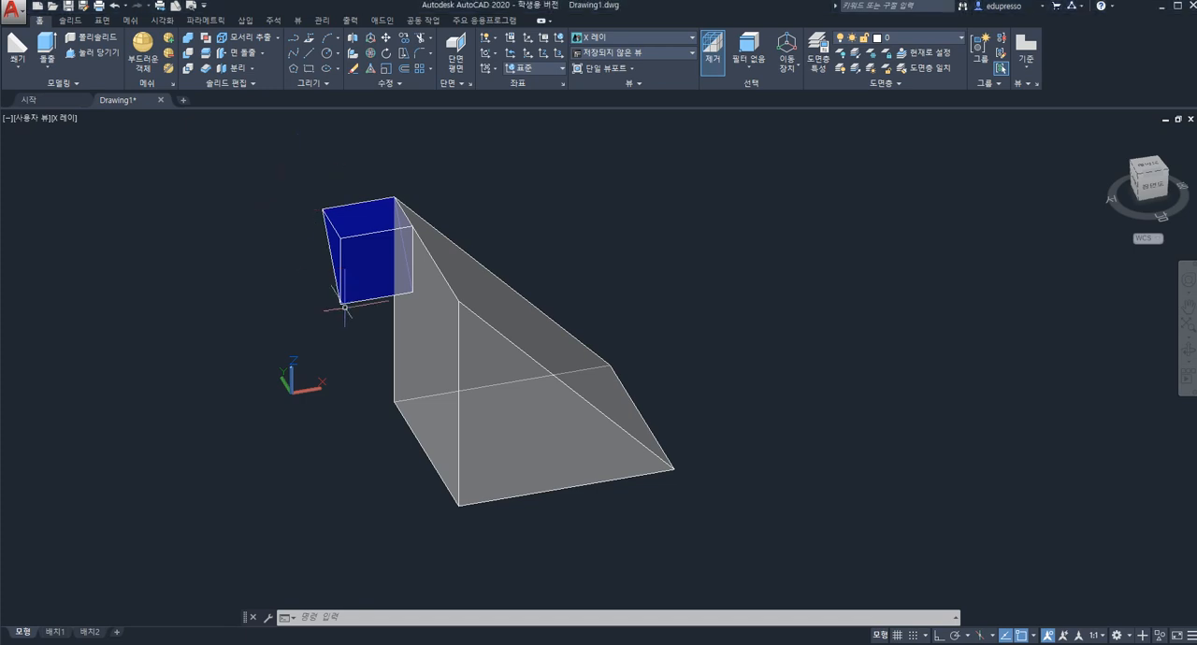
click(296, 173)
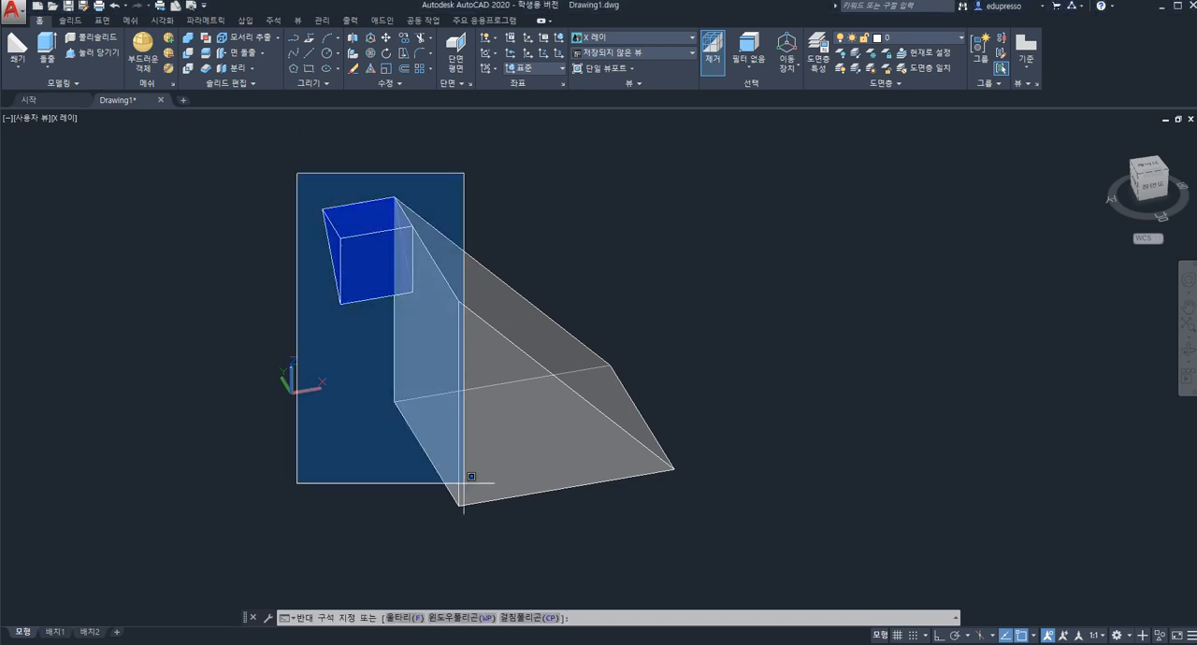
click(729, 549)
key(Delete)
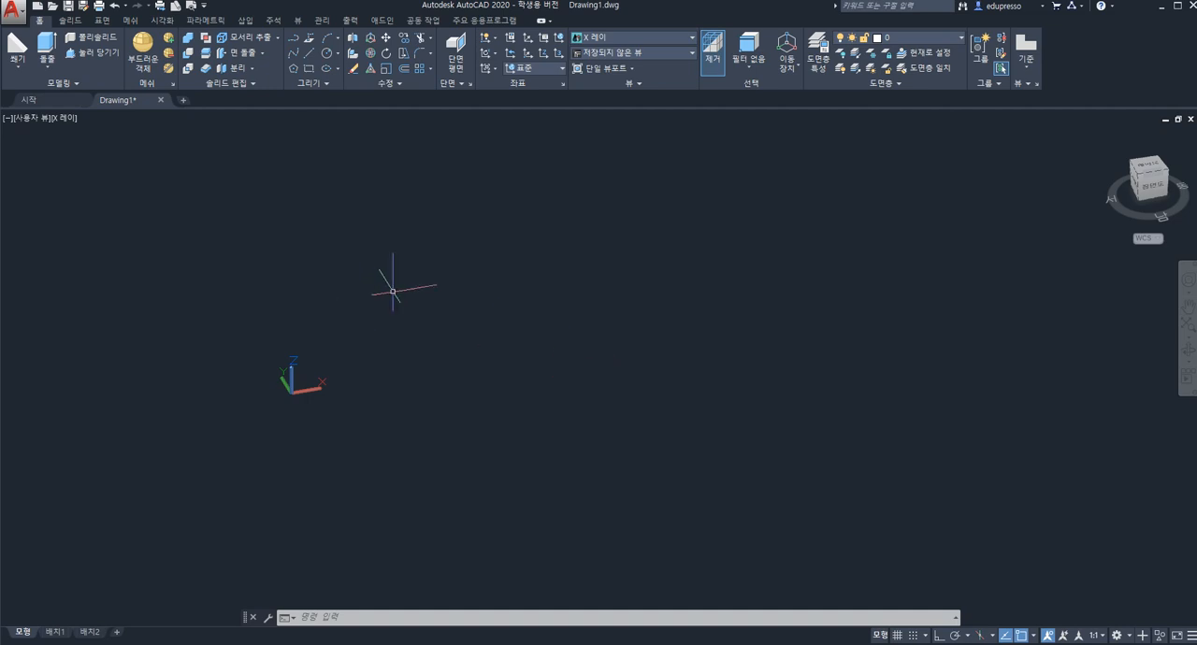
Draw a cone with a base radius of about 1.2 and its height set freehand in the empty drawing area.
click(17, 66)
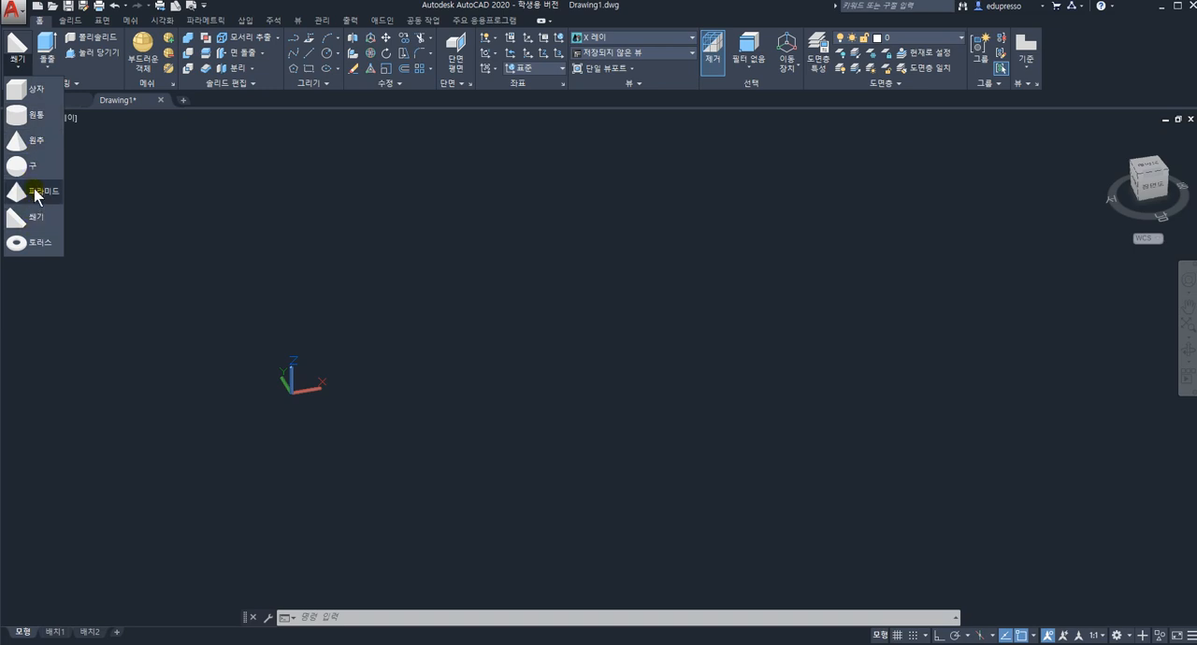
click(36, 142)
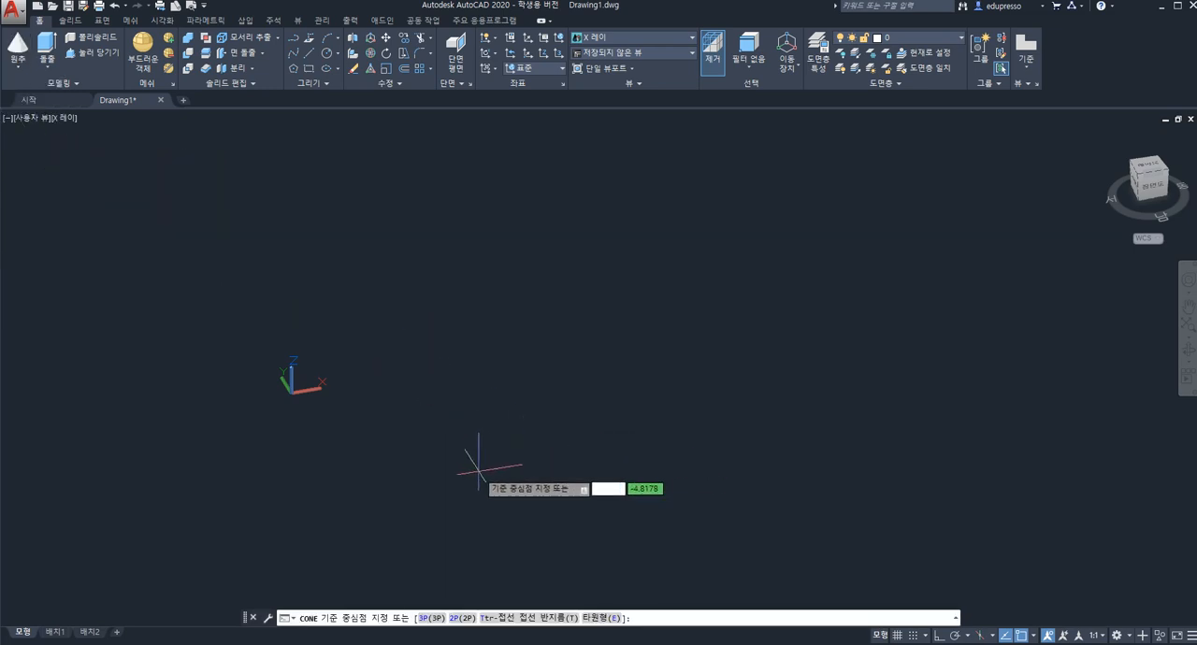
click(475, 477)
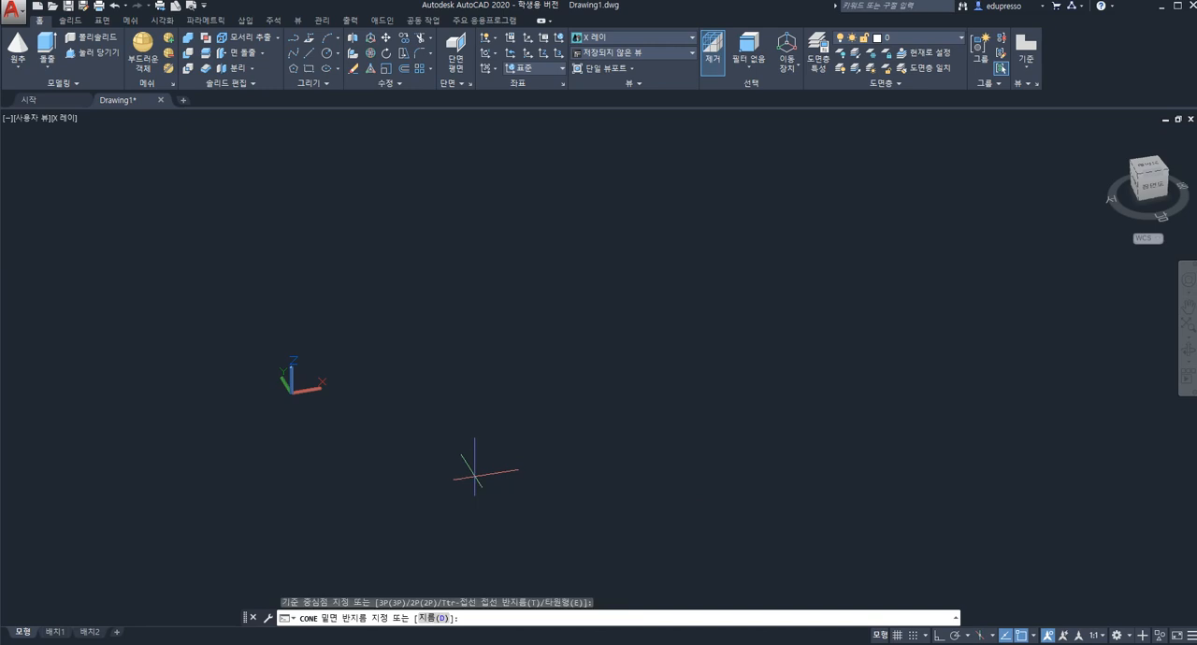
click(525, 478)
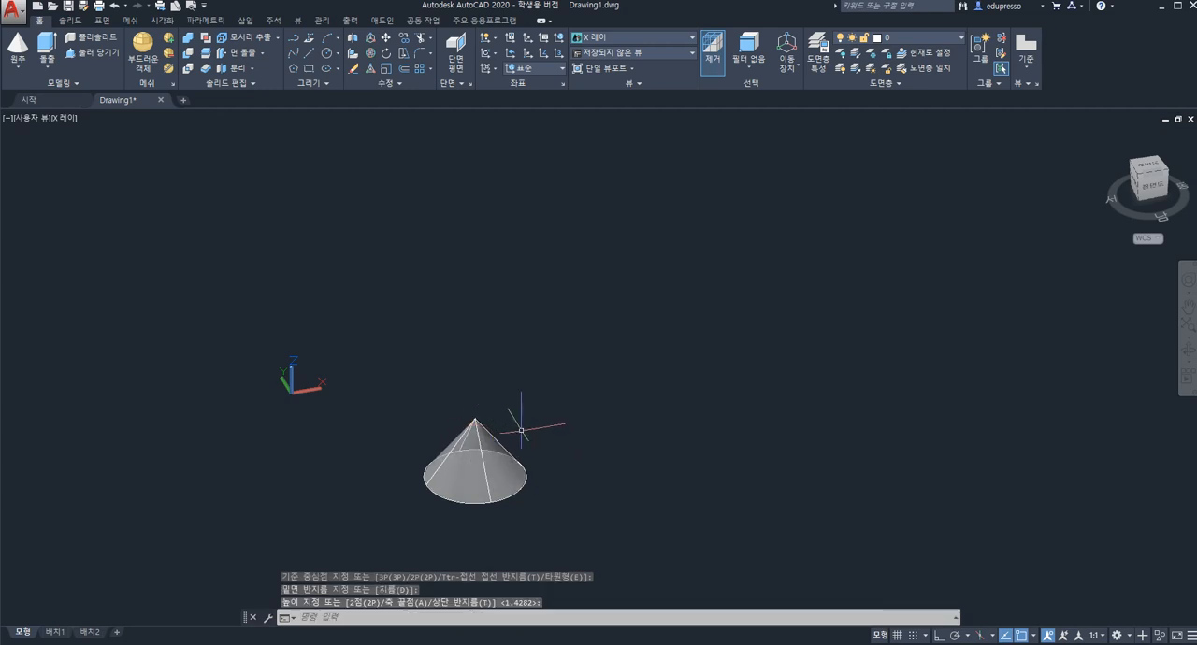
key(Escape)
Start a rectangular array of the cone with the default 4 columns and 3 rows.
middle_drag(547, 426, 525, 369)
scroll(487, 385, down, 4)
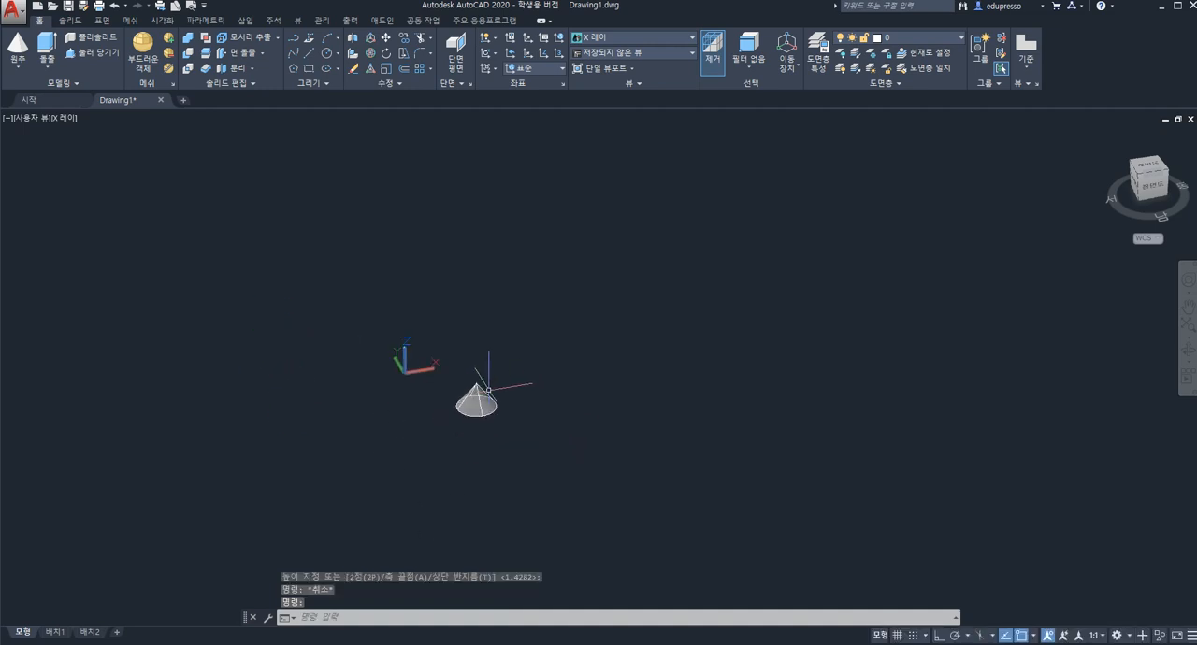
scroll(488, 389, up, 3)
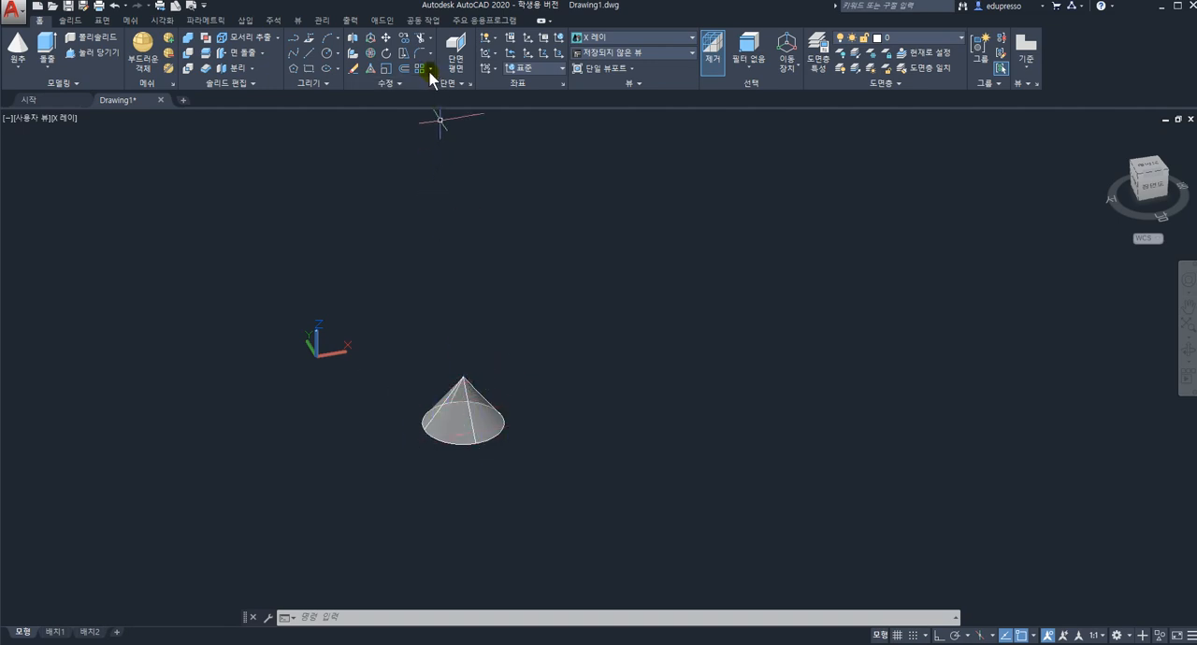
click(400, 84)
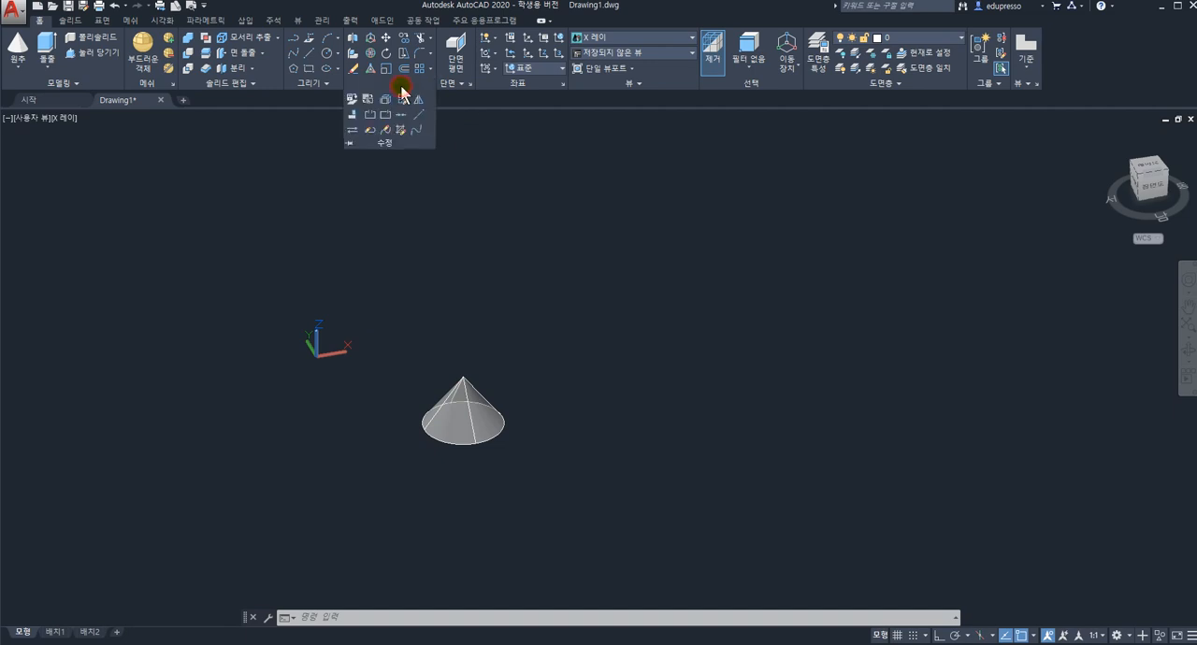
click(430, 70)
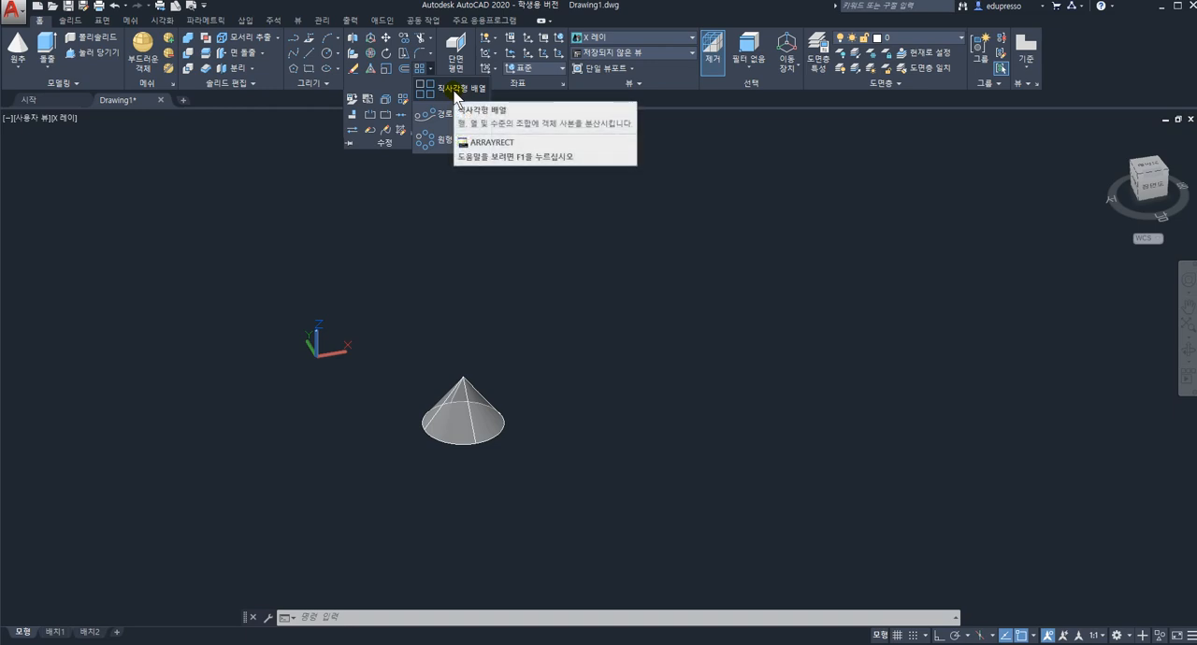
click(456, 93)
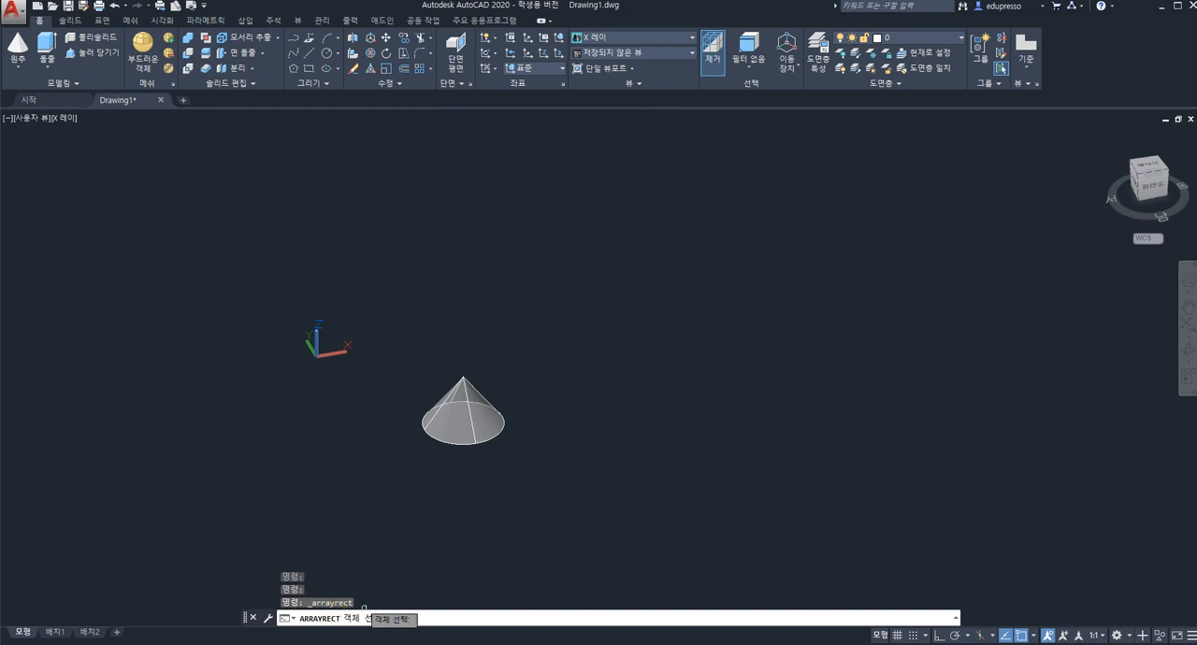
click(457, 427)
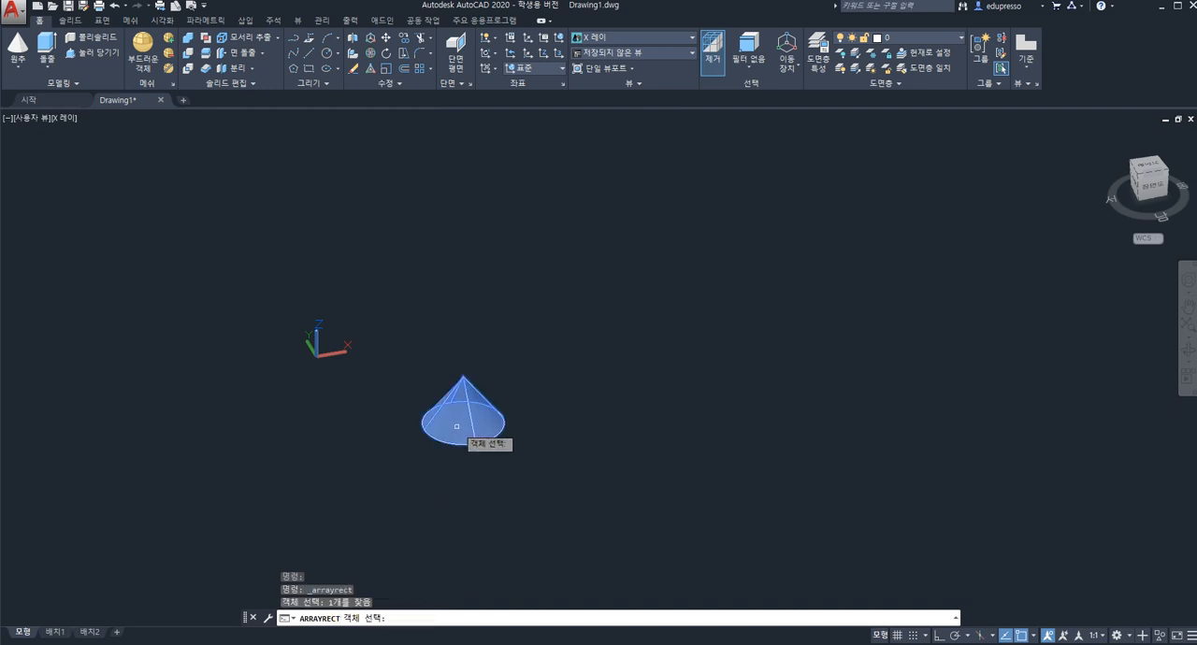
key(Return)
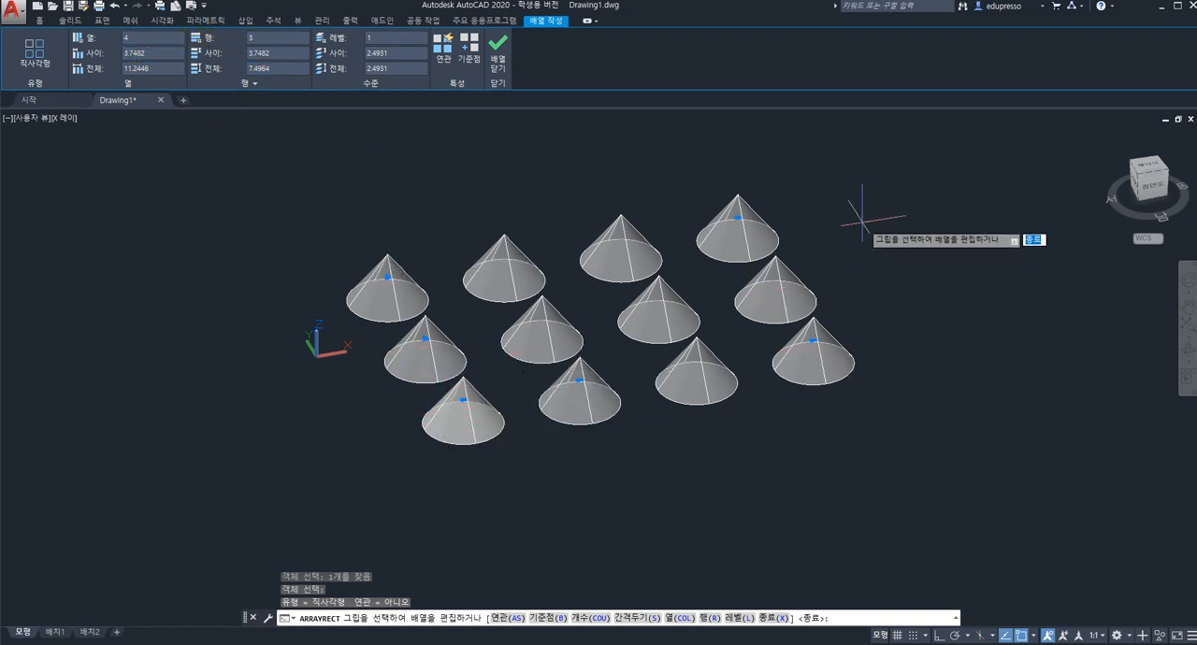
click(1177, 1)
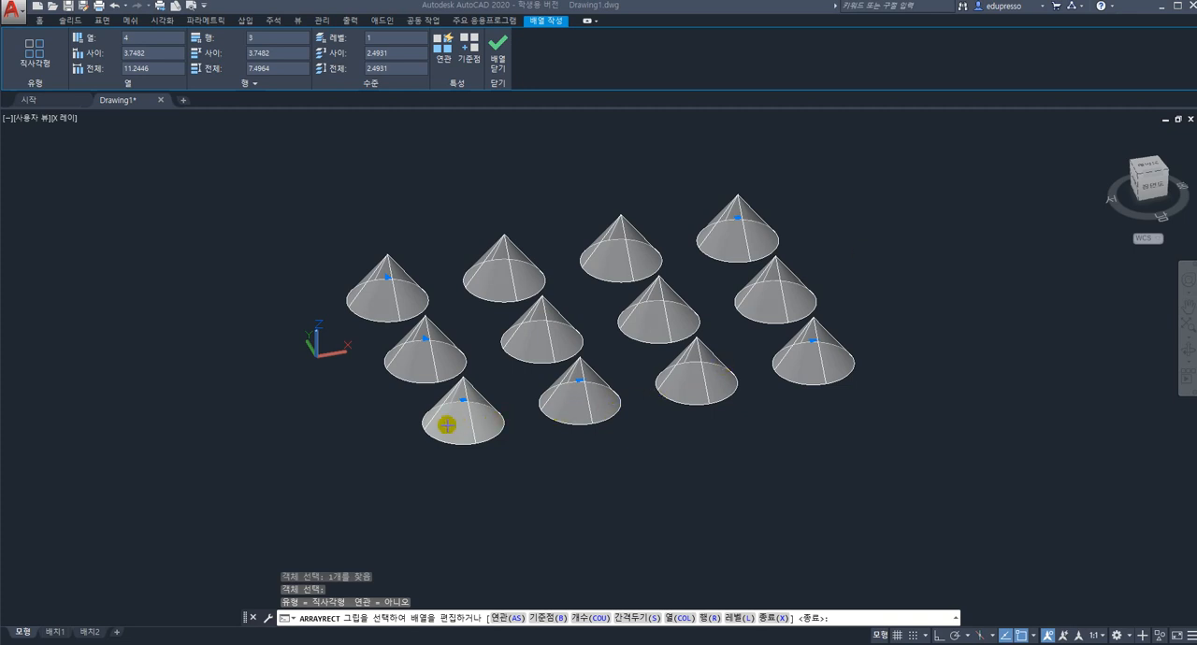
drag(447, 426, 923, 340)
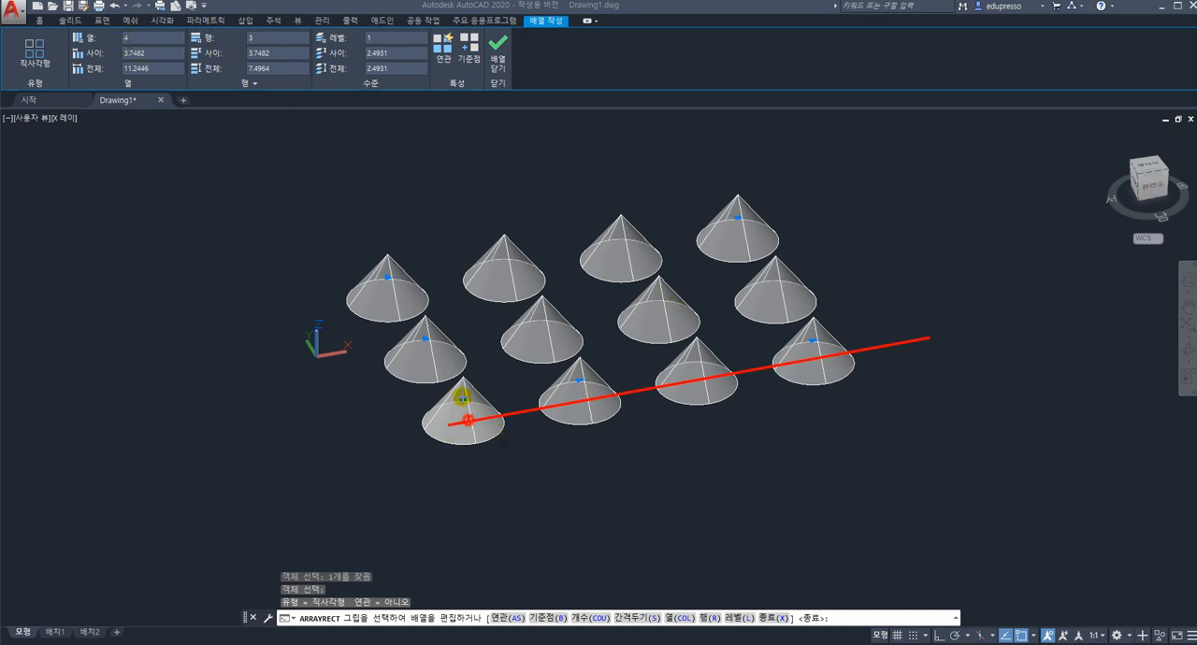
mouse_move(467, 420)
mouse_down()
mouse_move(395, 268)
mouse_move(318, 179)
mouse_up()
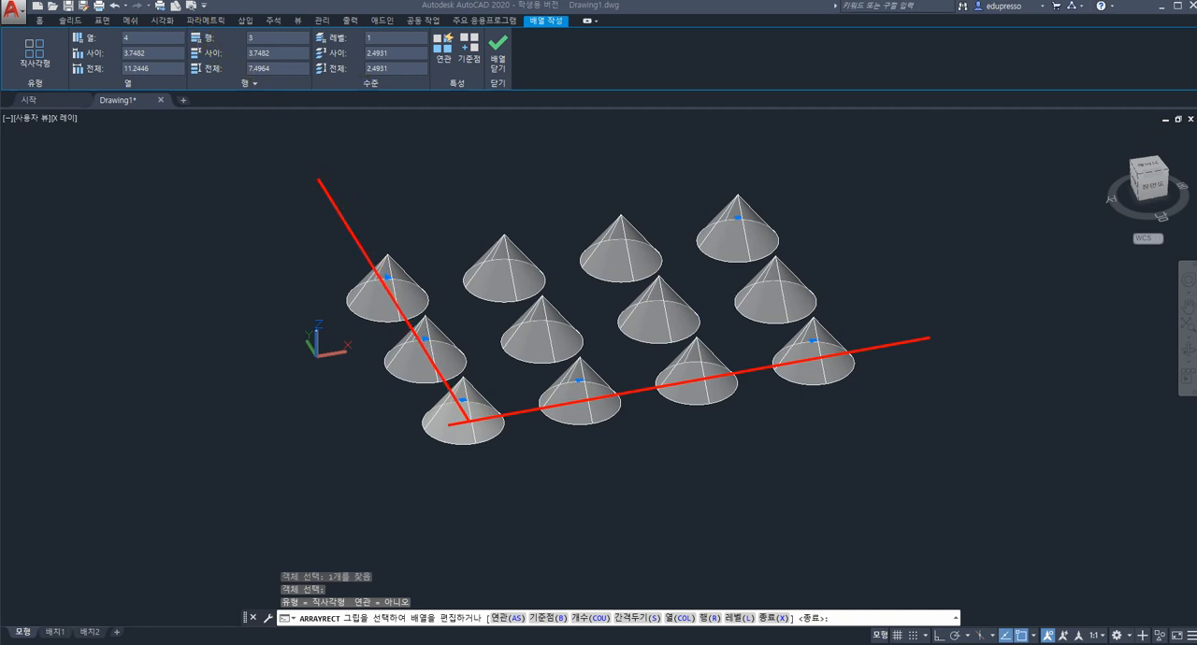
key(Escape)
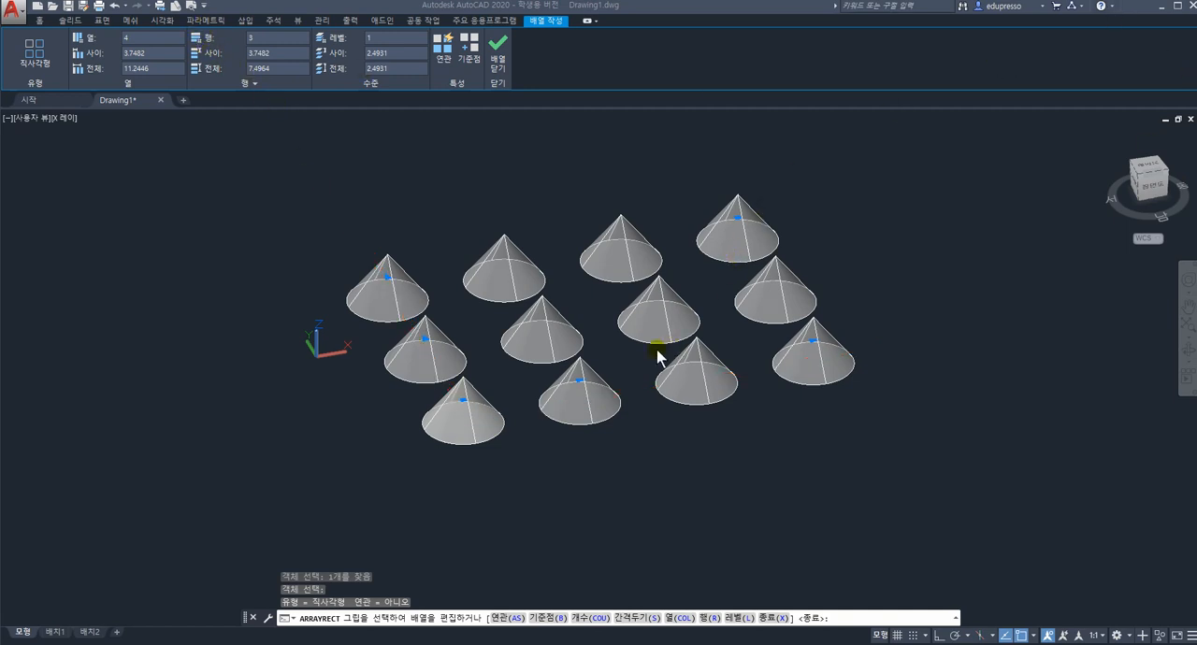
Set the cone array's number of levels to 3.
click(128, 38)
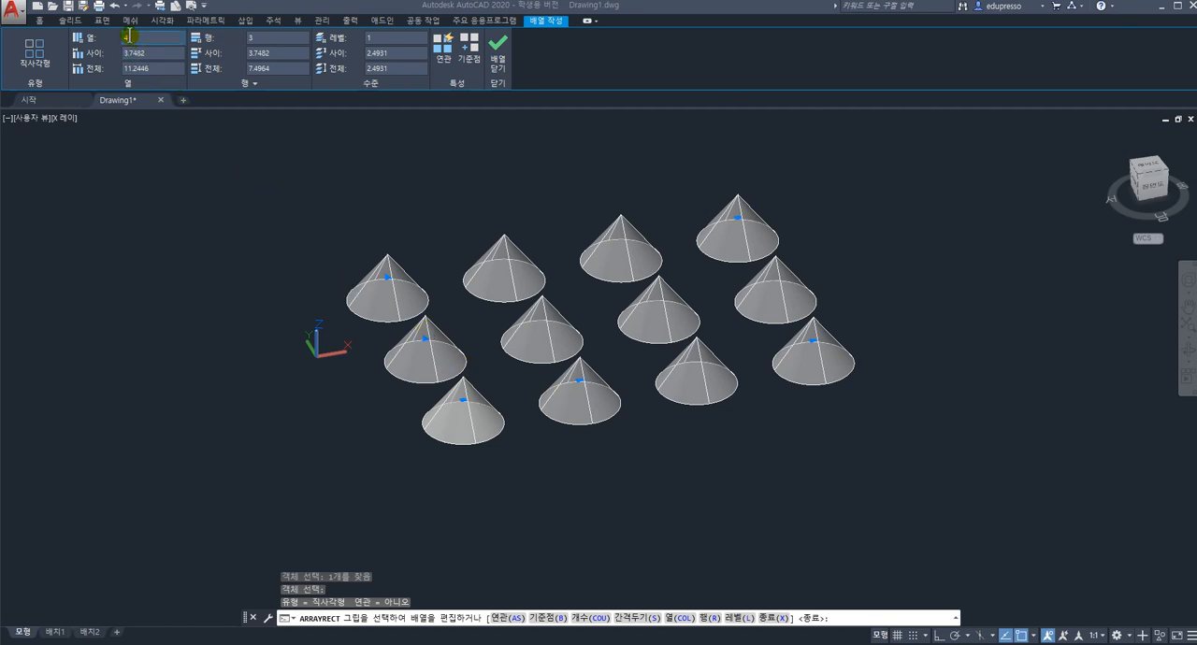
click(252, 38)
click(372, 42)
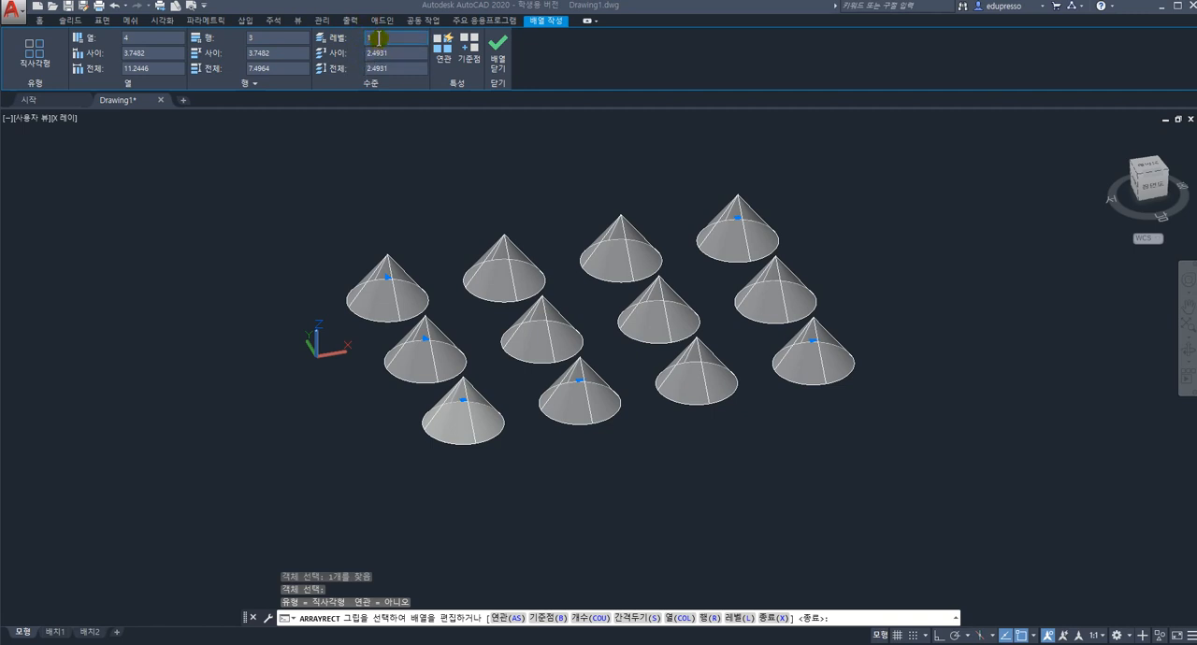
click(377, 69)
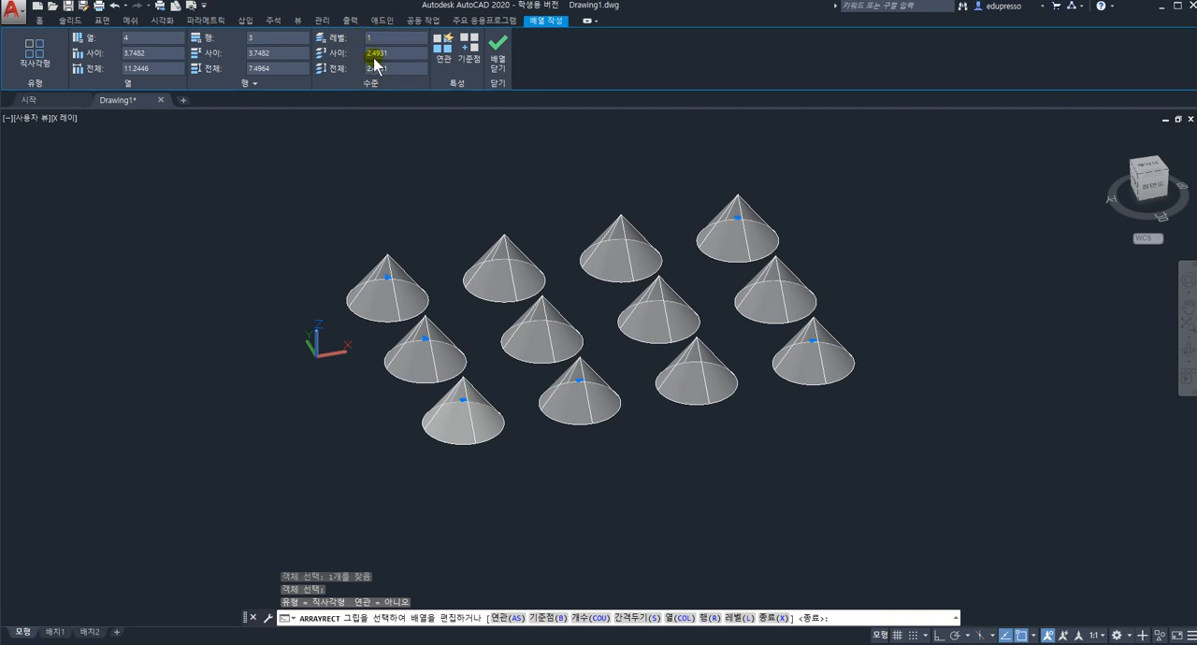
click(372, 39)
key(Return)
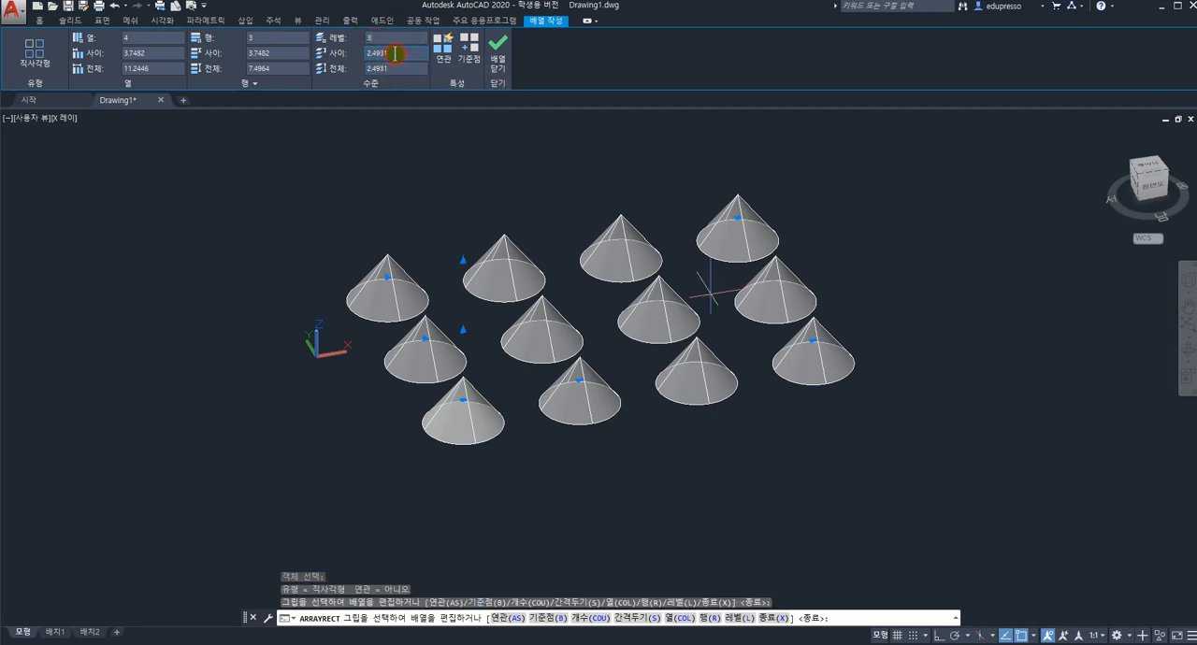
Set the spacing between the array's columns, rows and levels to 6 each, and finish the array.
shift+middle_drag(621, 313, 661, 303)
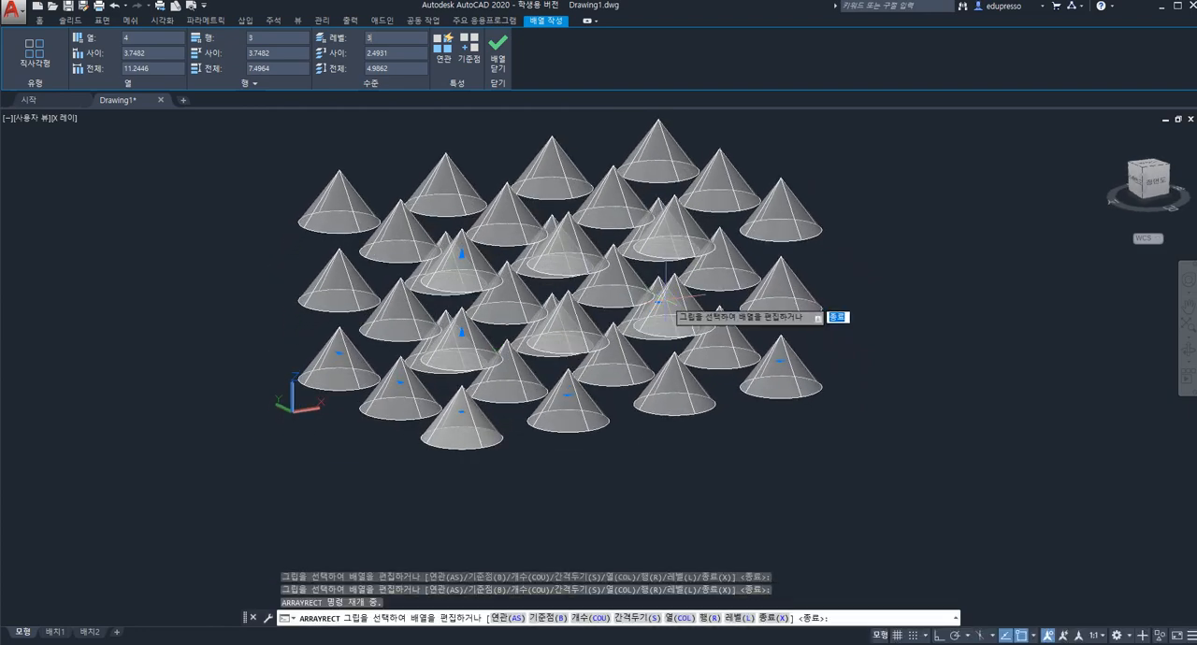
click(1150, 166)
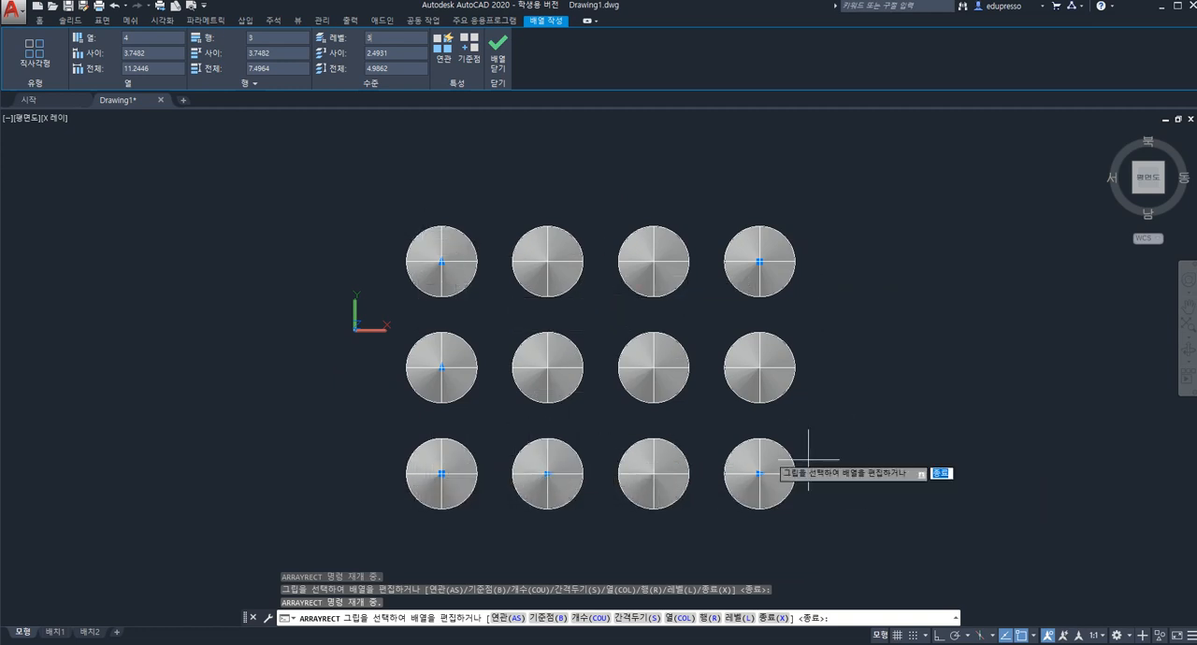
shift+middle_drag(655, 383, 663, 299)
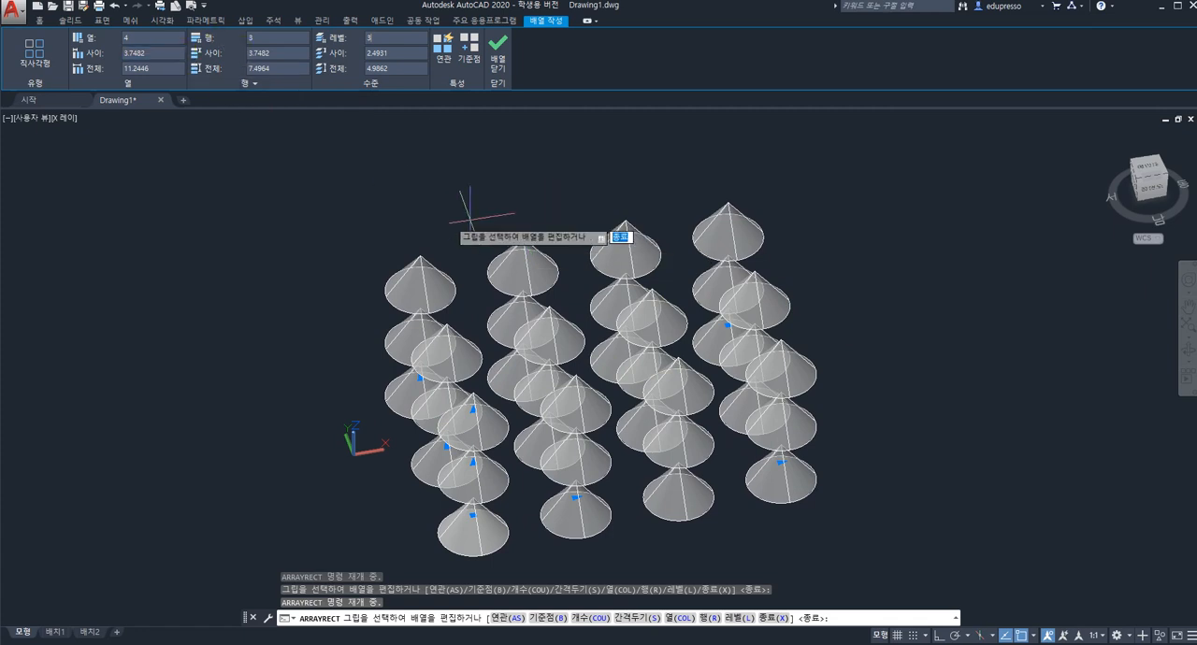
scroll(567, 301, down, 2)
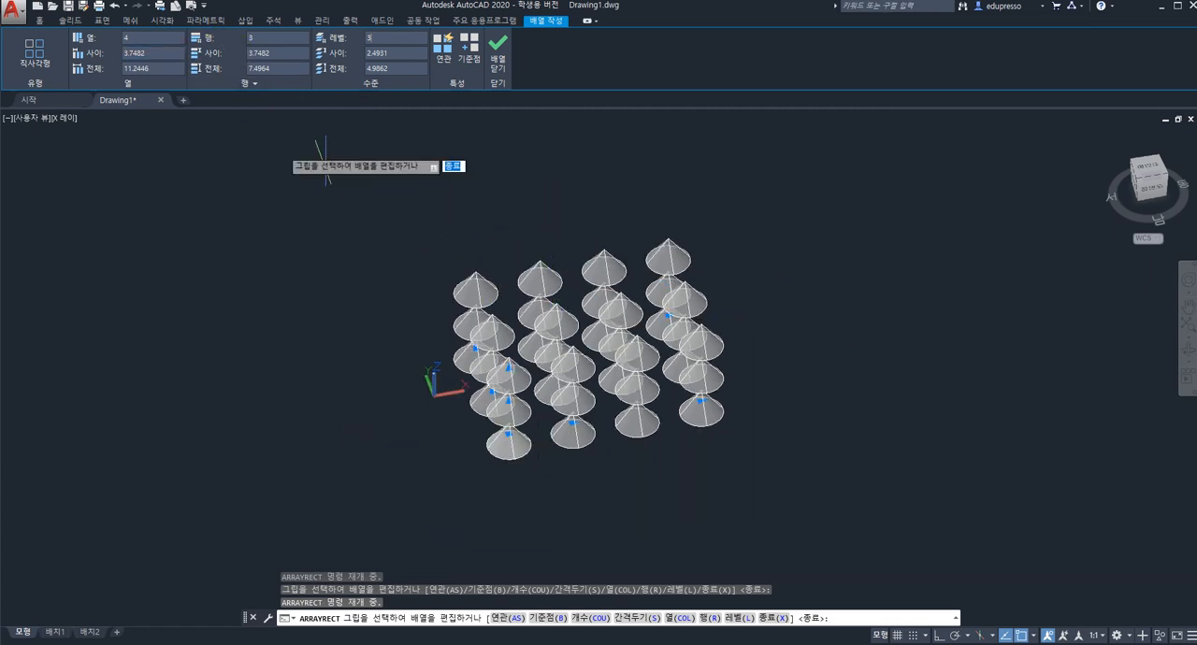
click(159, 53)
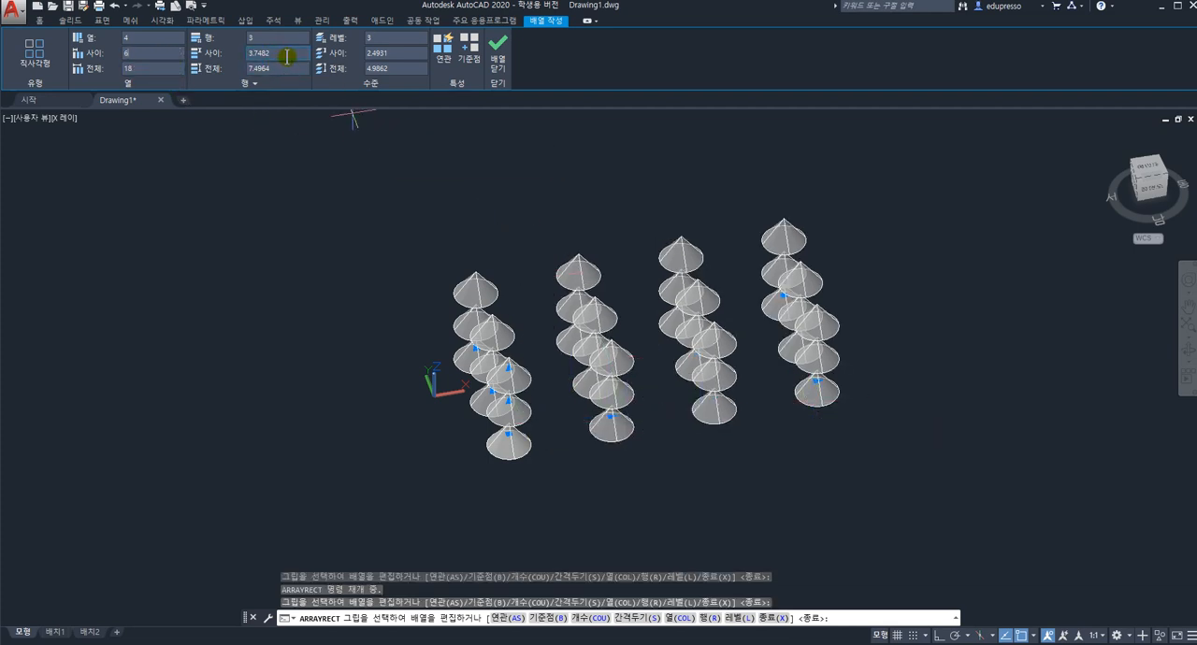
click(254, 57)
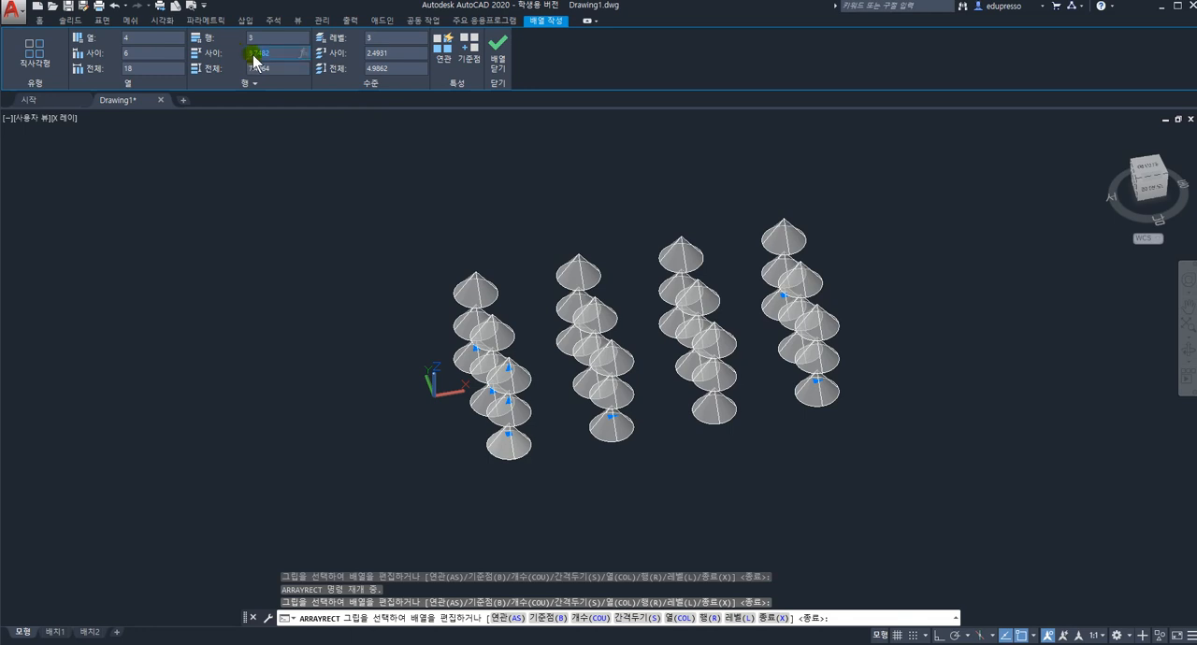
click(397, 56)
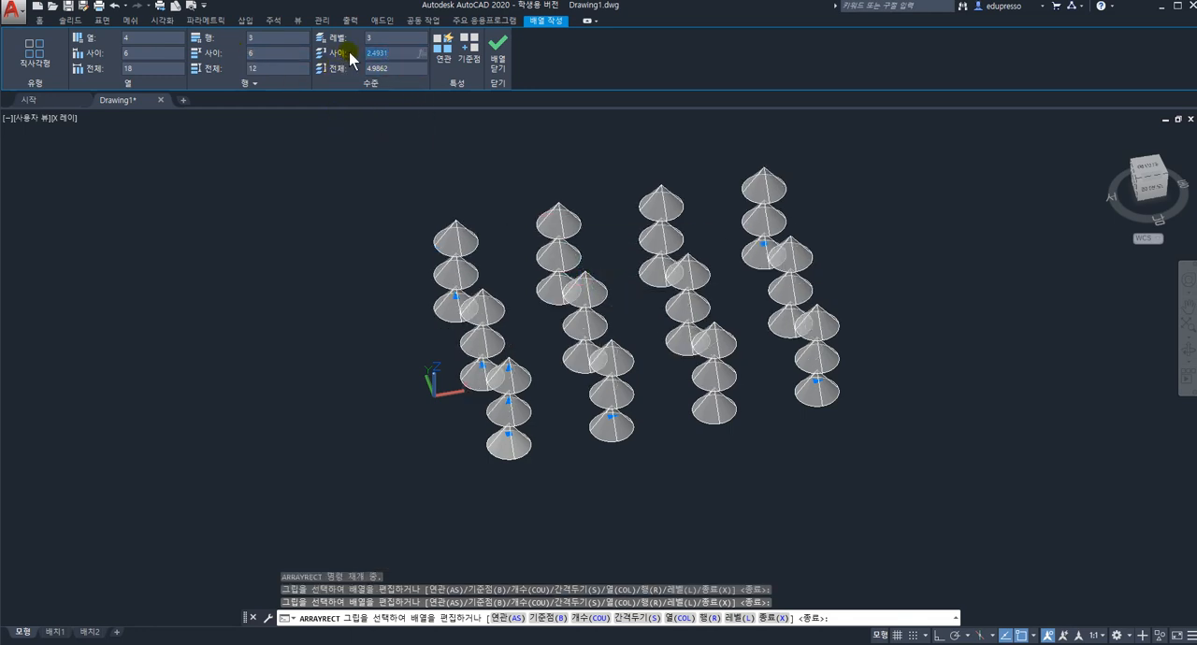
click(381, 67)
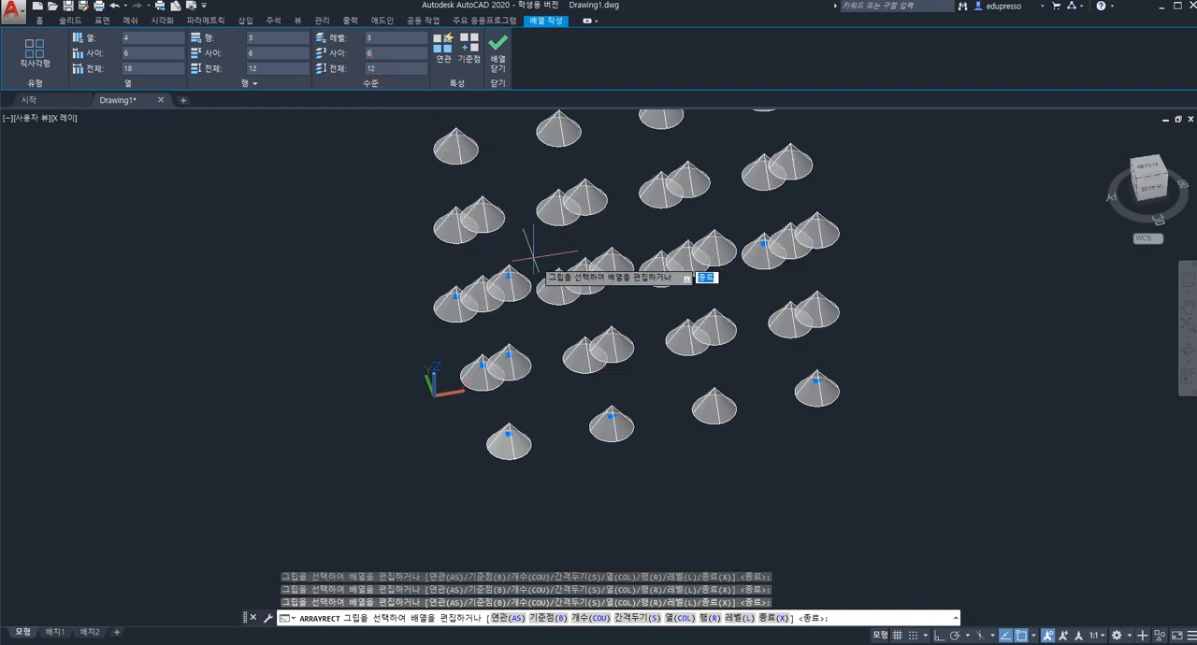
shift+middle_drag(574, 350, 588, 290)
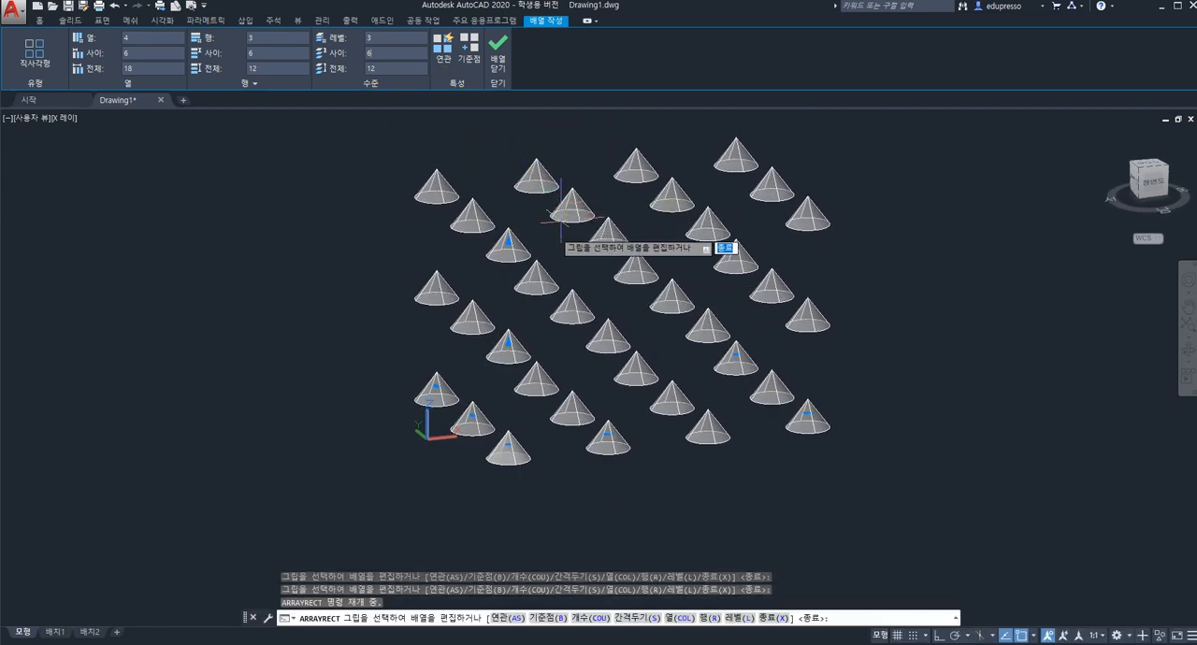
click(498, 58)
Erase all the cones of the finished rectangular array.
scroll(584, 273, up, 2)
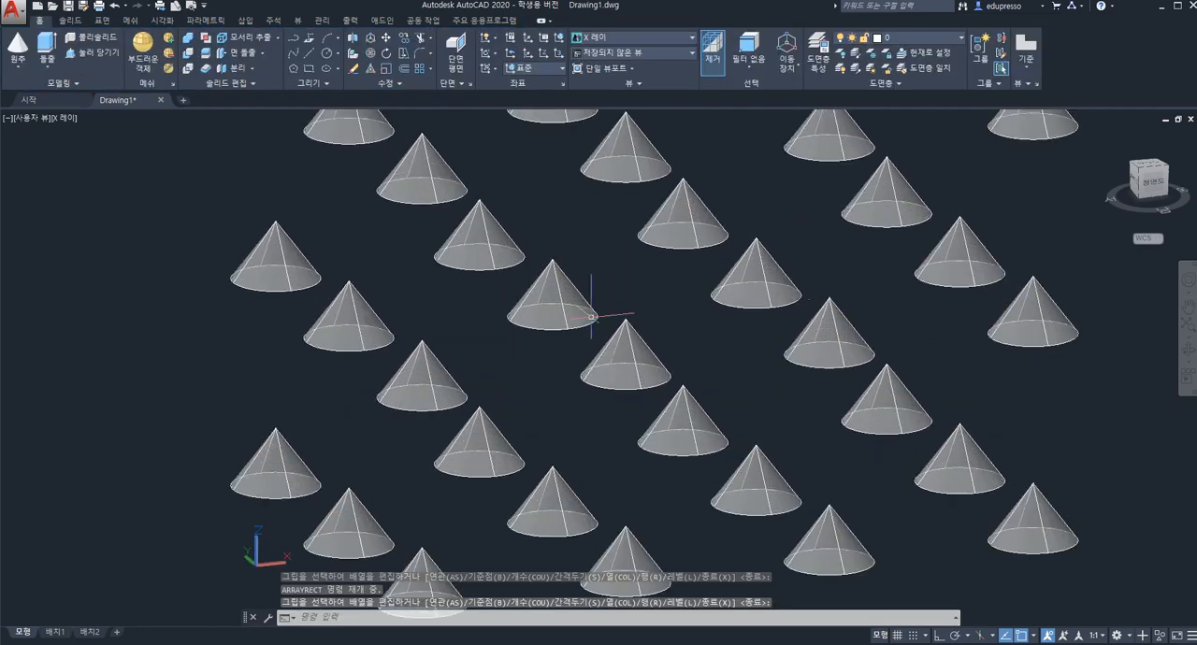
scroll(584, 273, down, 5)
key(Escape)
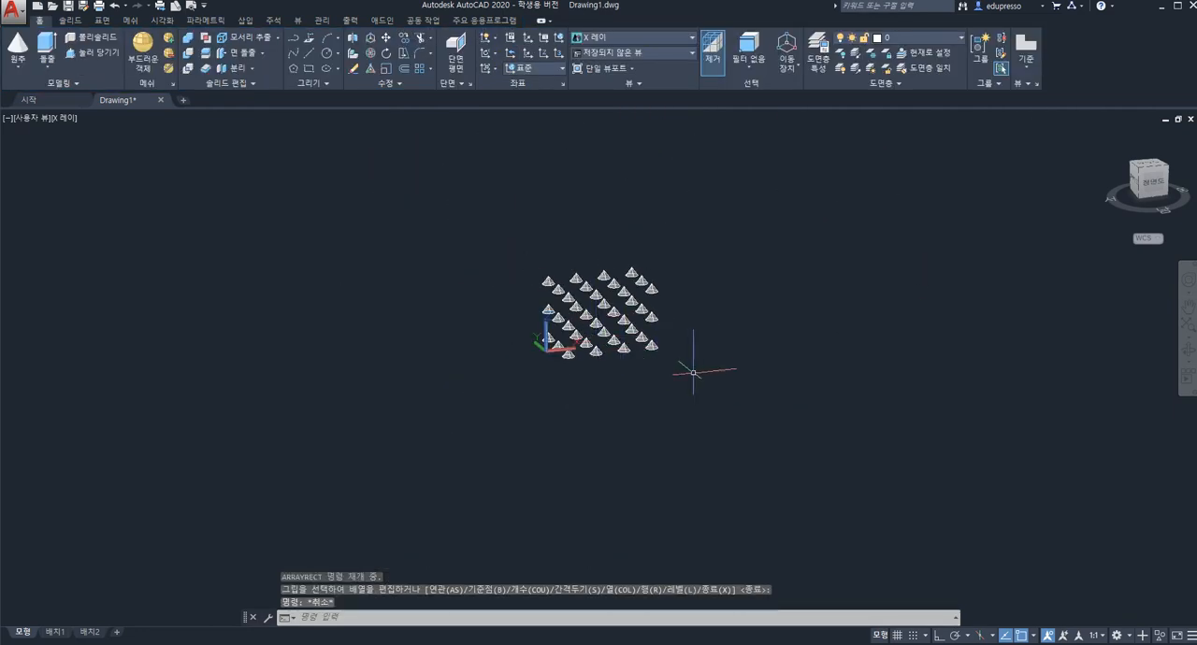
click(712, 385)
key(ctrl+z)
key(ctrl+z)
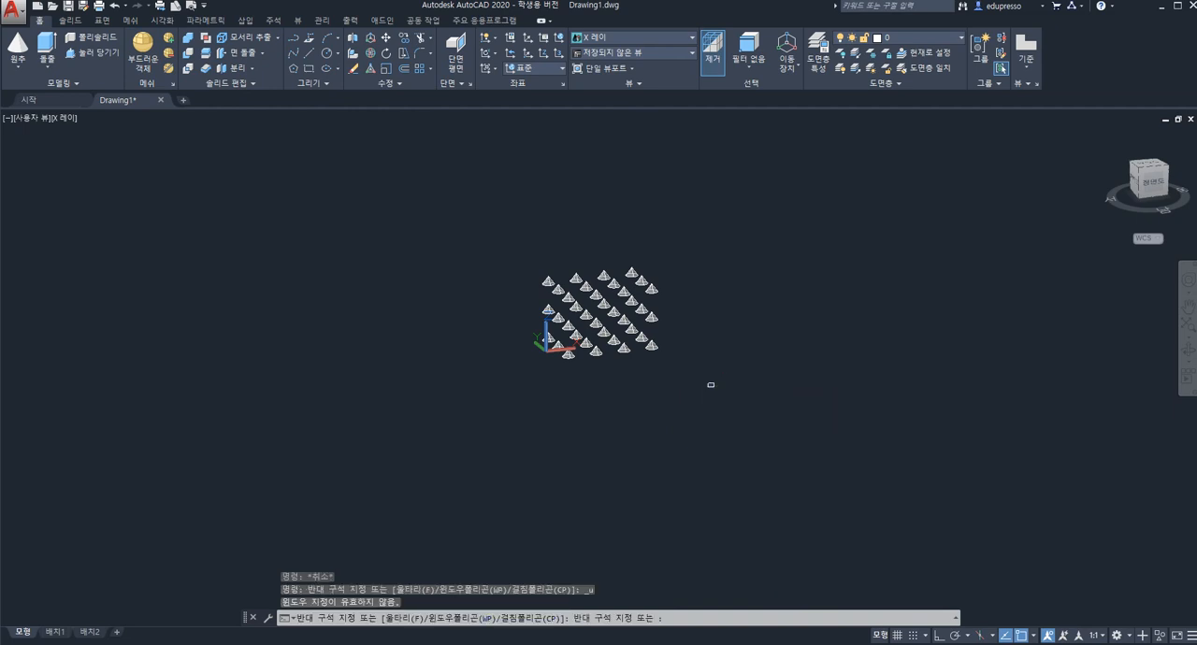
key(Escape)
click(715, 383)
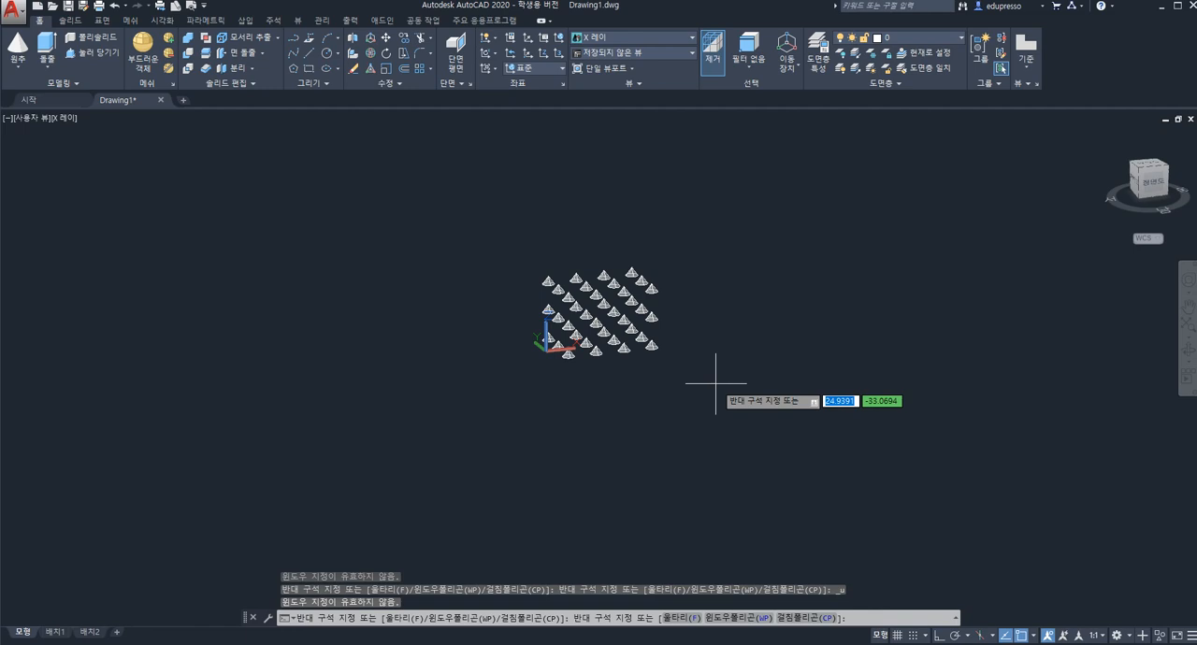
click(526, 246)
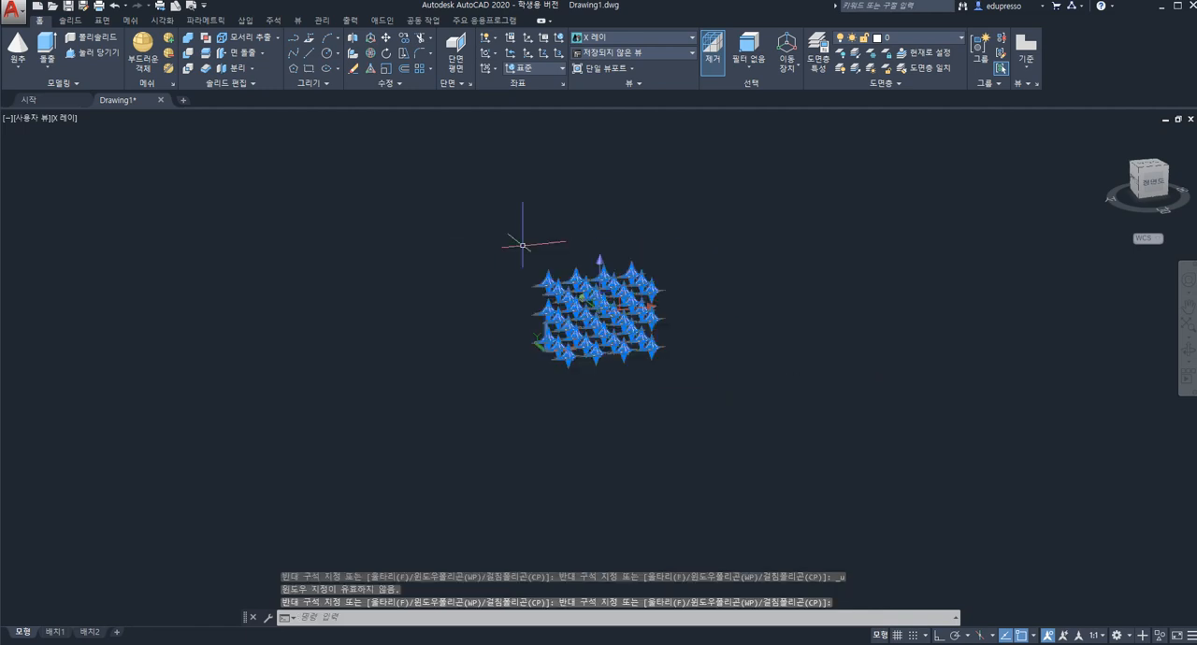
key(Delete)
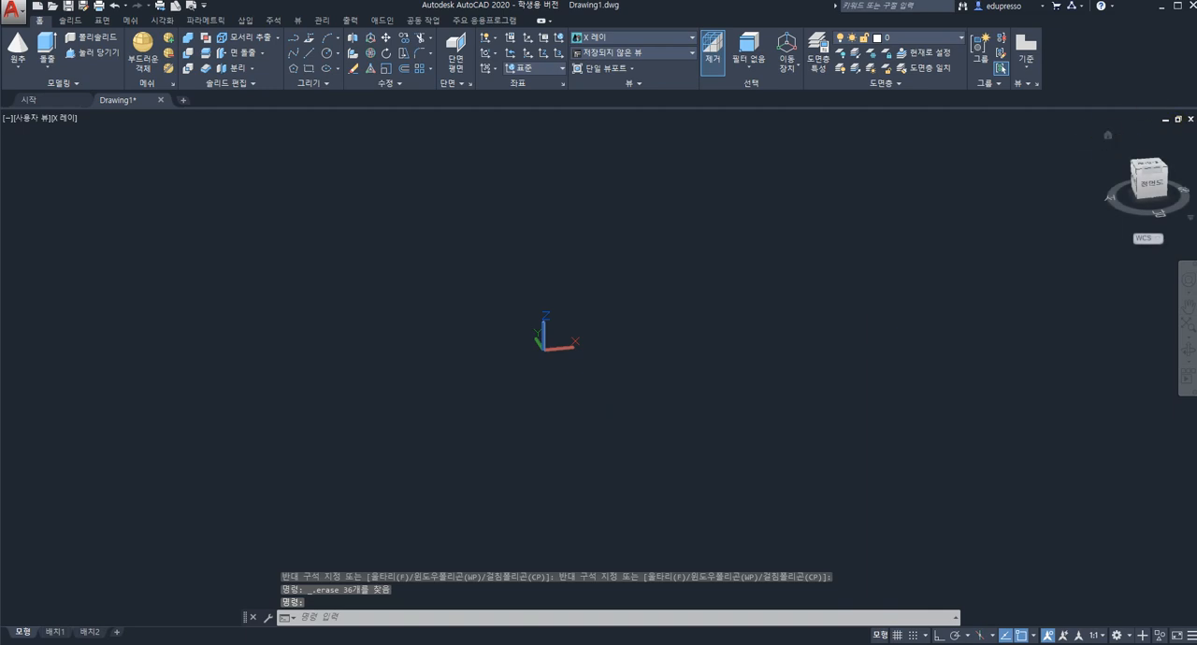
Restore the home isometric view and draw a pyramid near the origin with its base radius and height set freehand.
click(1109, 137)
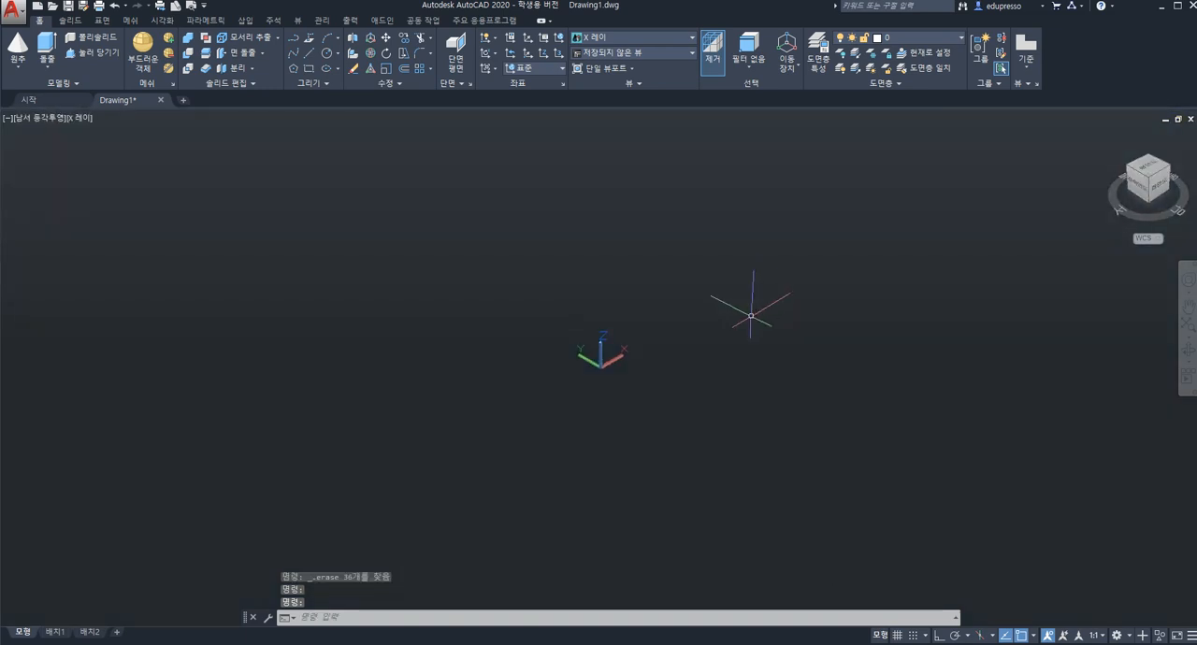
click(18, 71)
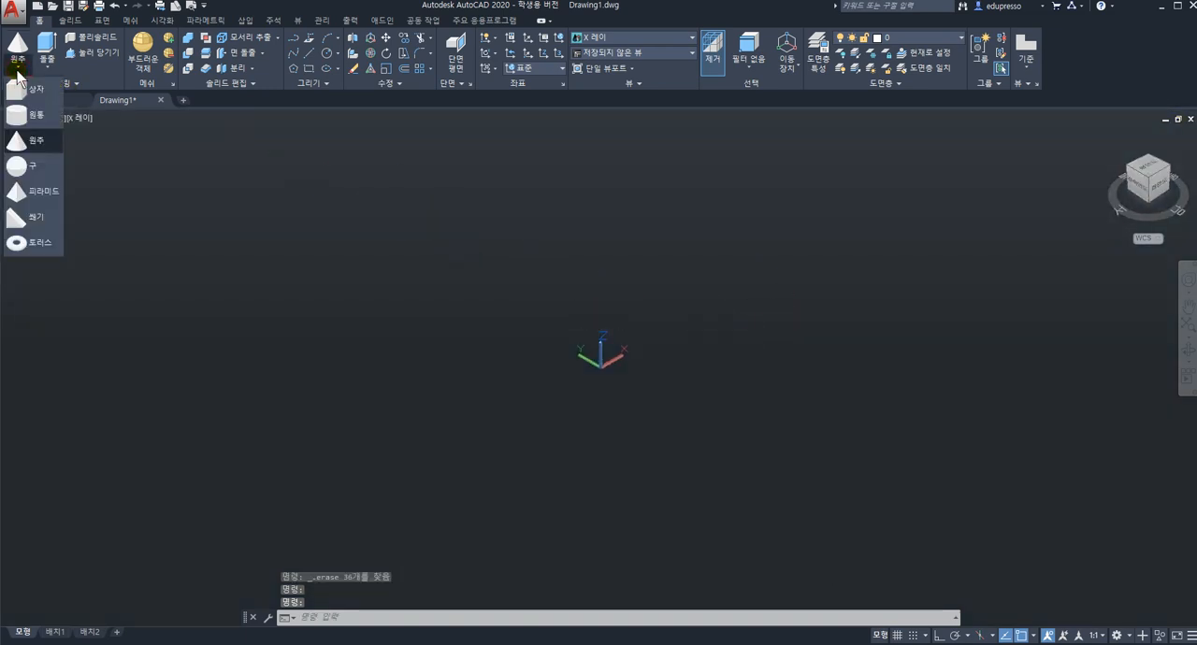
click(40, 192)
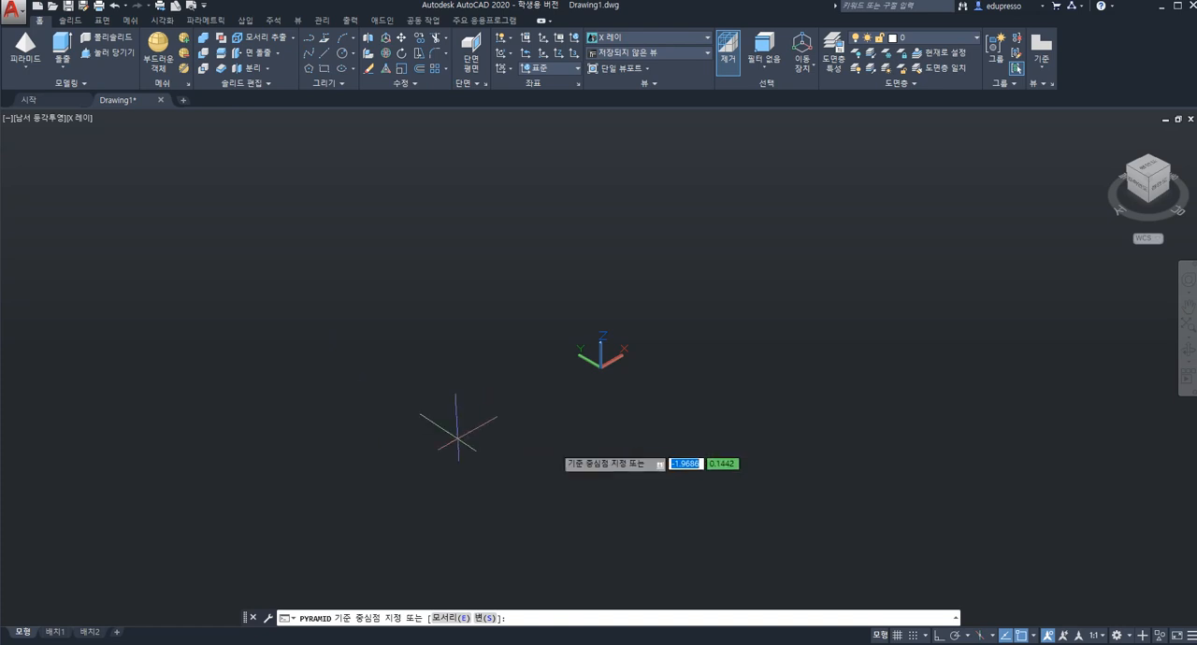
click(639, 391)
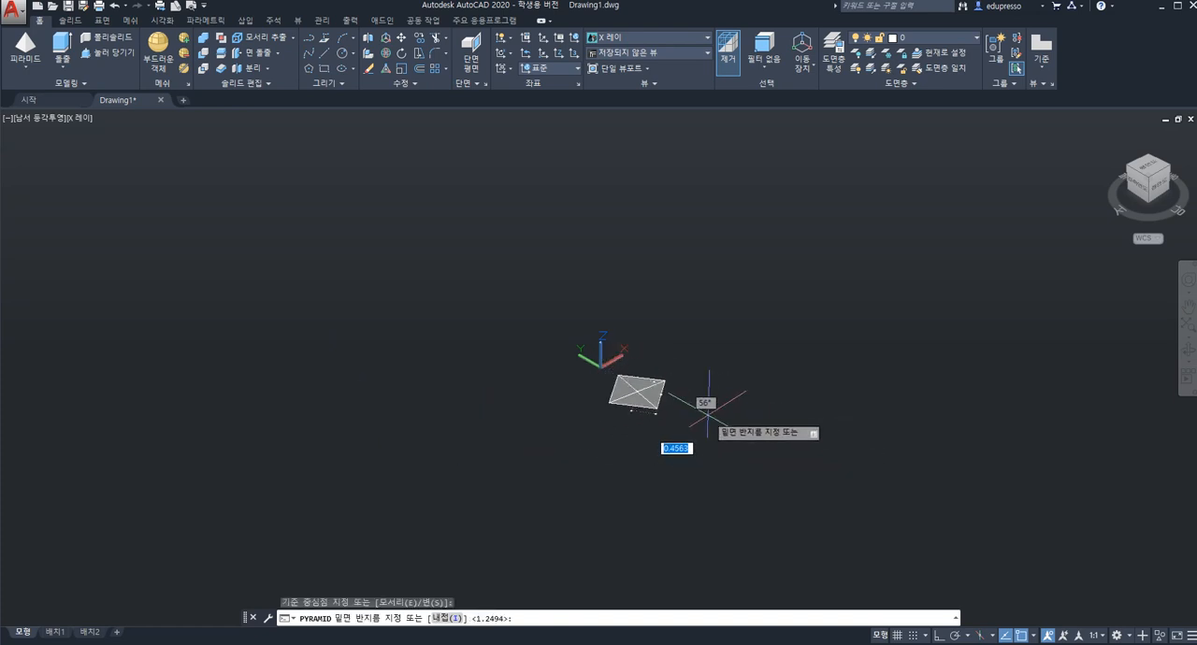
click(688, 395)
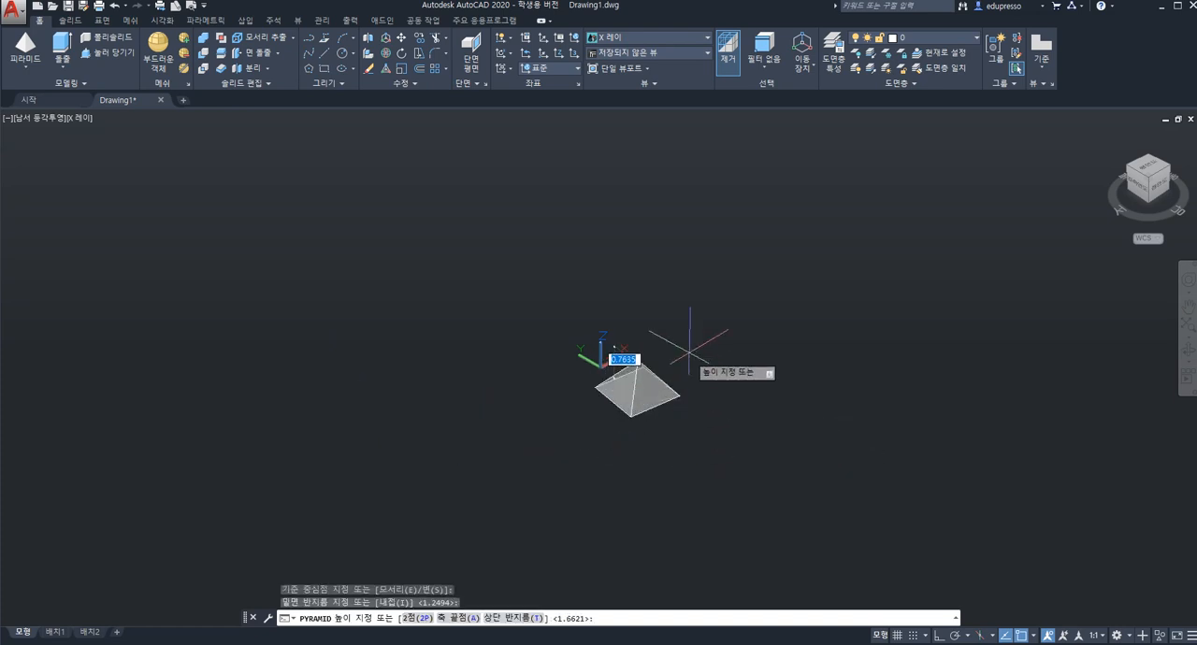
click(663, 328)
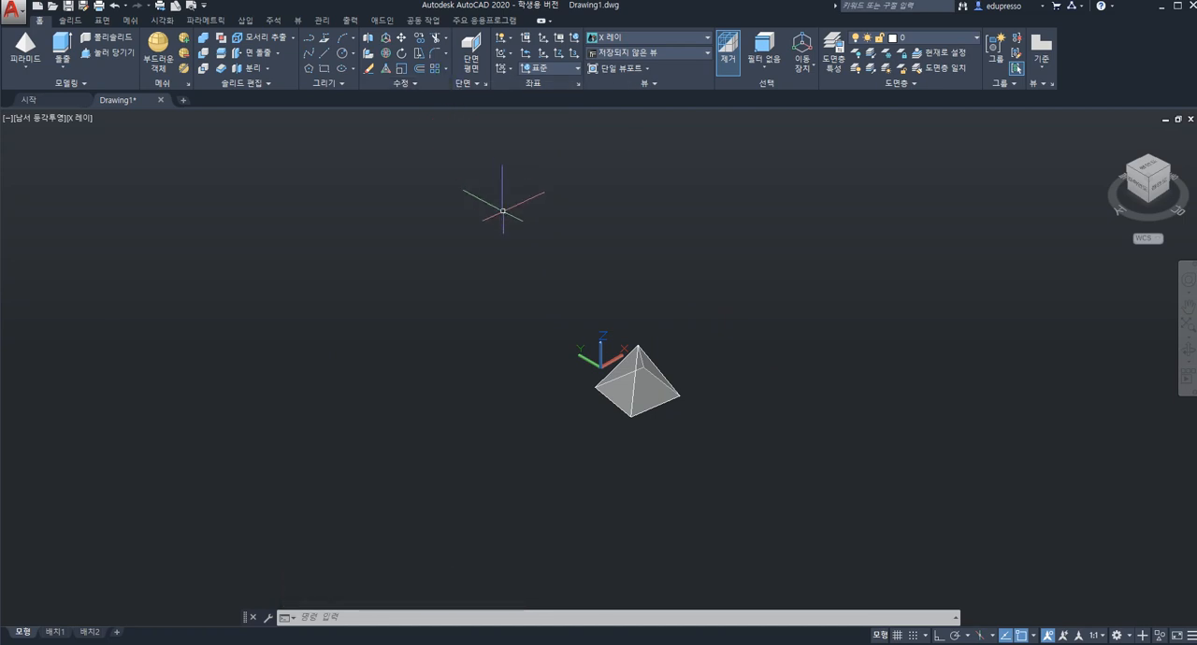
key(Escape)
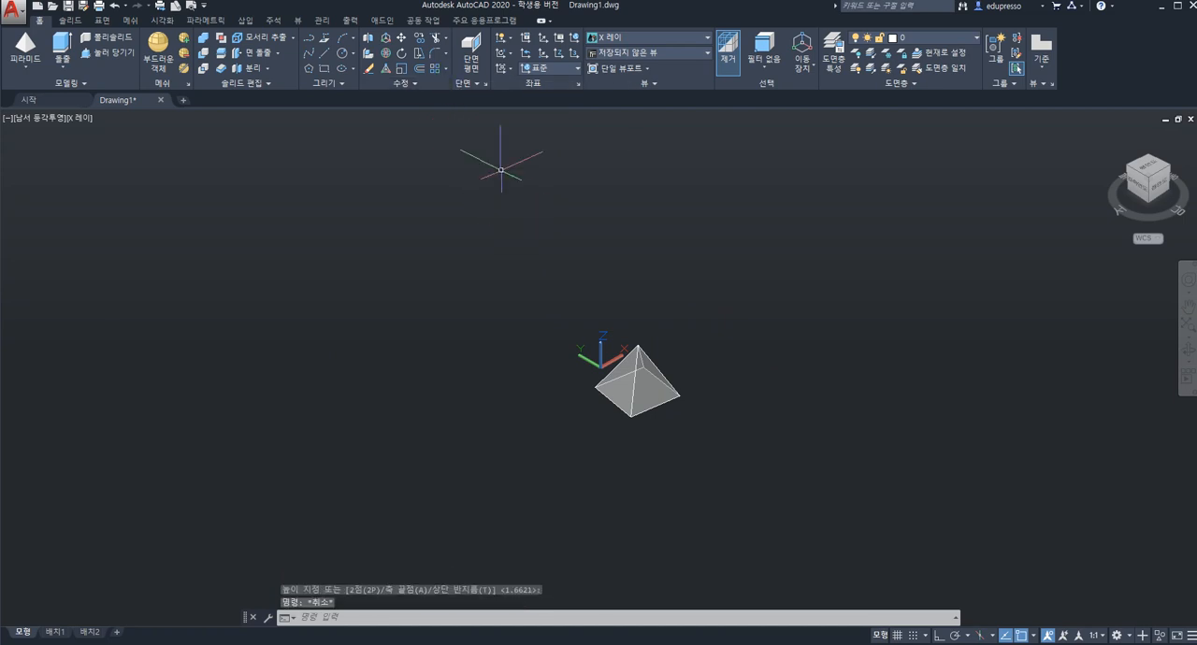
Create a polar array of the pyramid with the default 6 items around a center point picked just beside it.
click(445, 66)
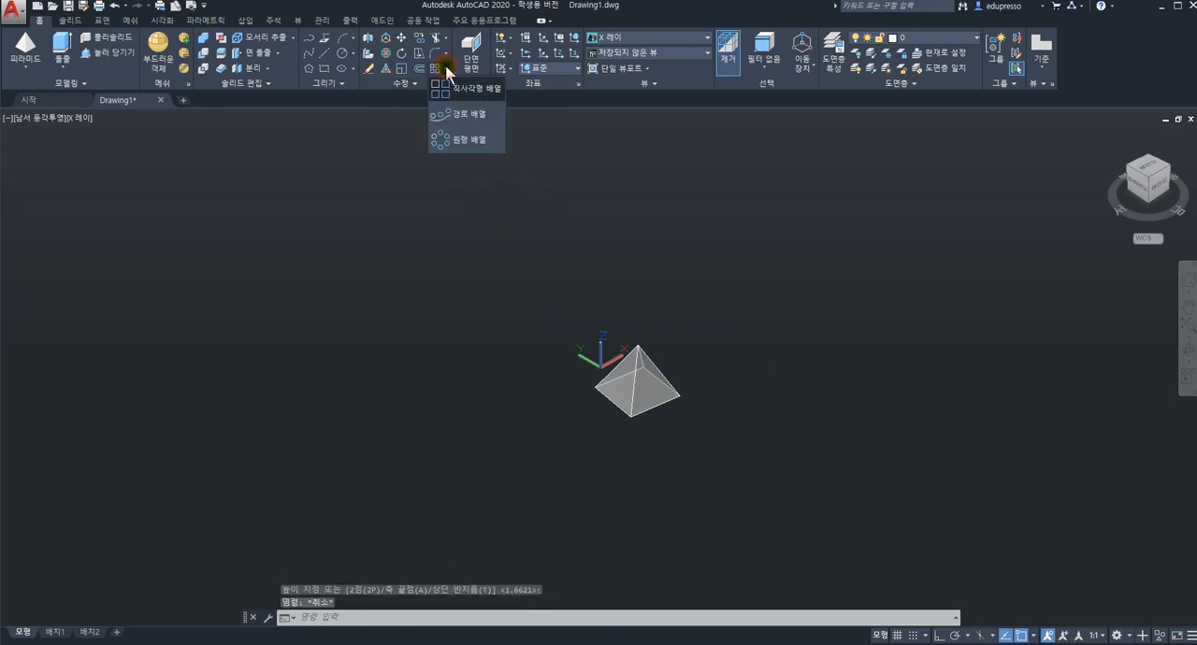
click(467, 140)
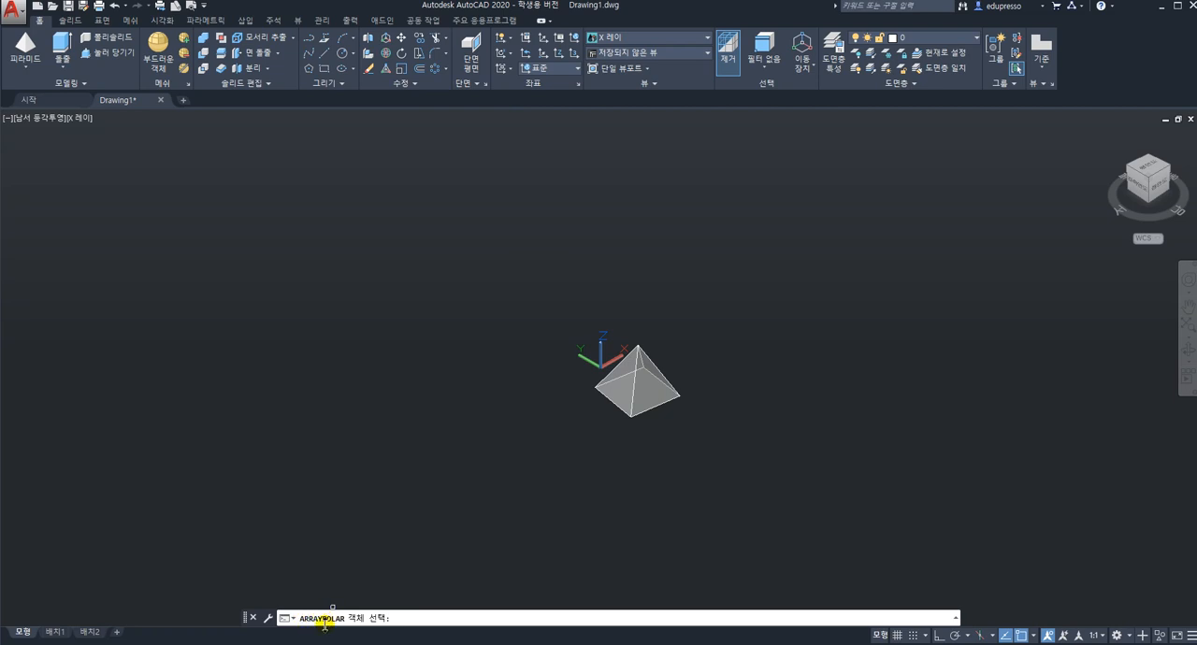
click(647, 381)
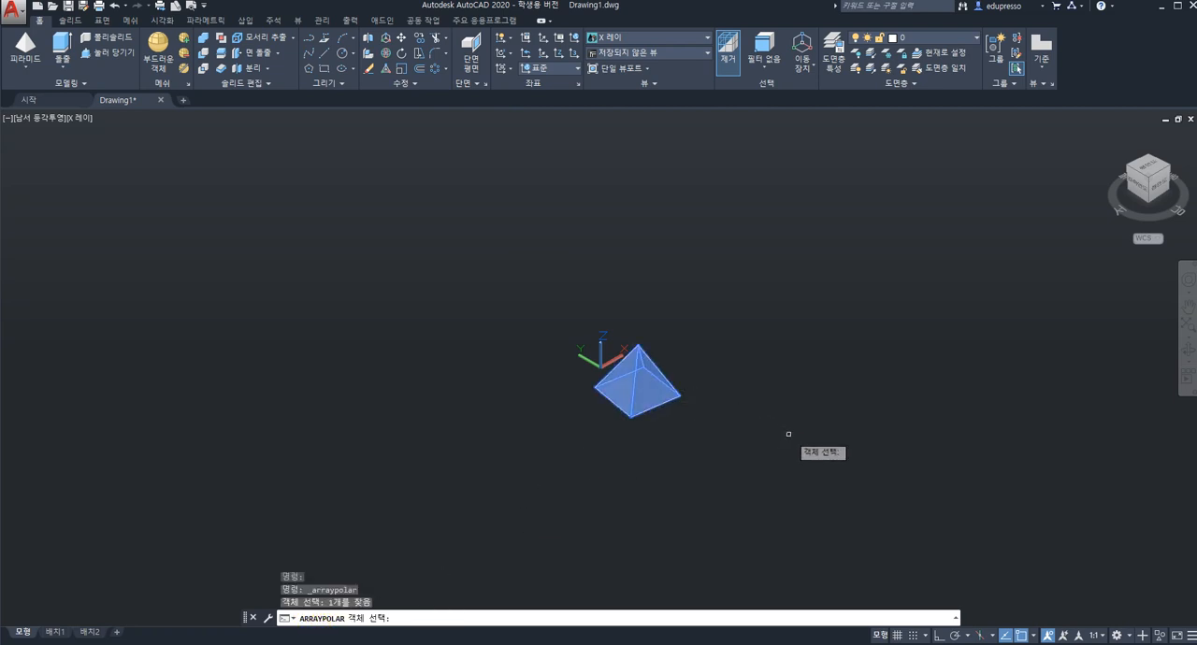
key(Return)
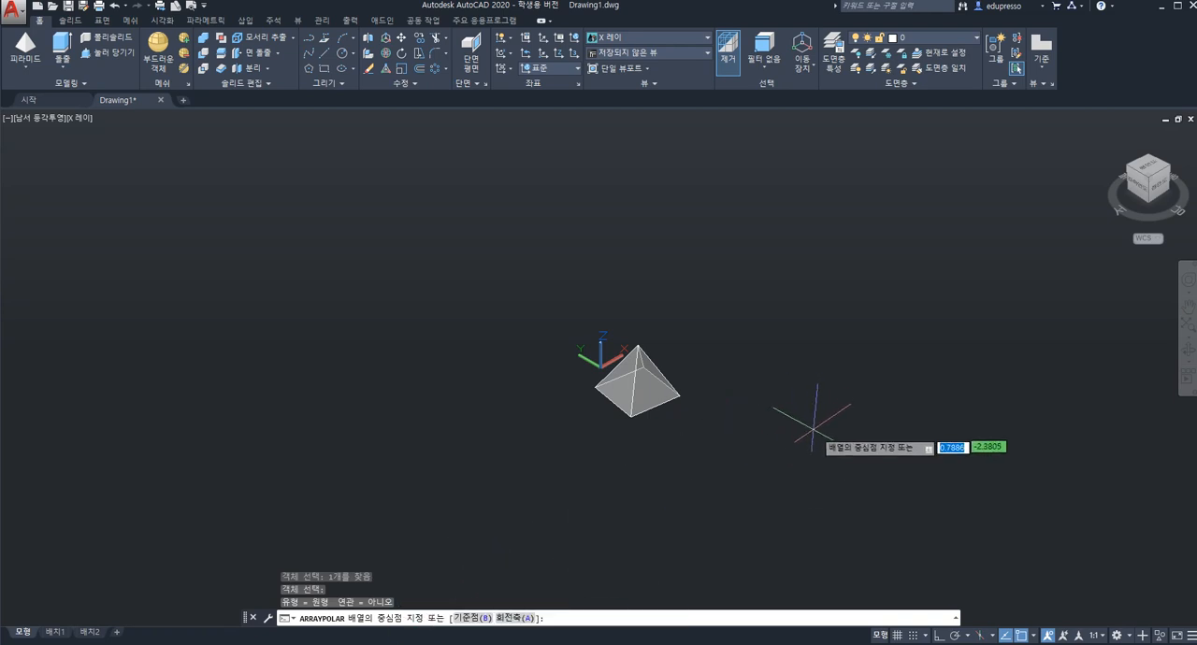
click(723, 381)
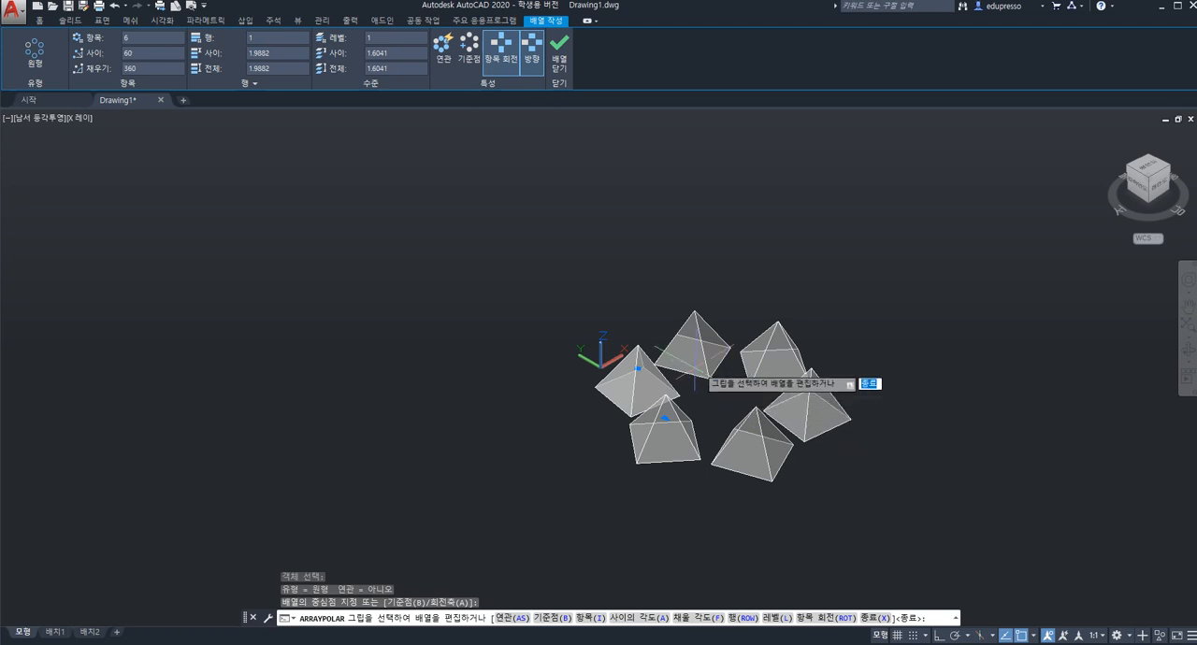
shift+middle_drag(715, 375, 722, 404)
scroll(722, 405, up, 3)
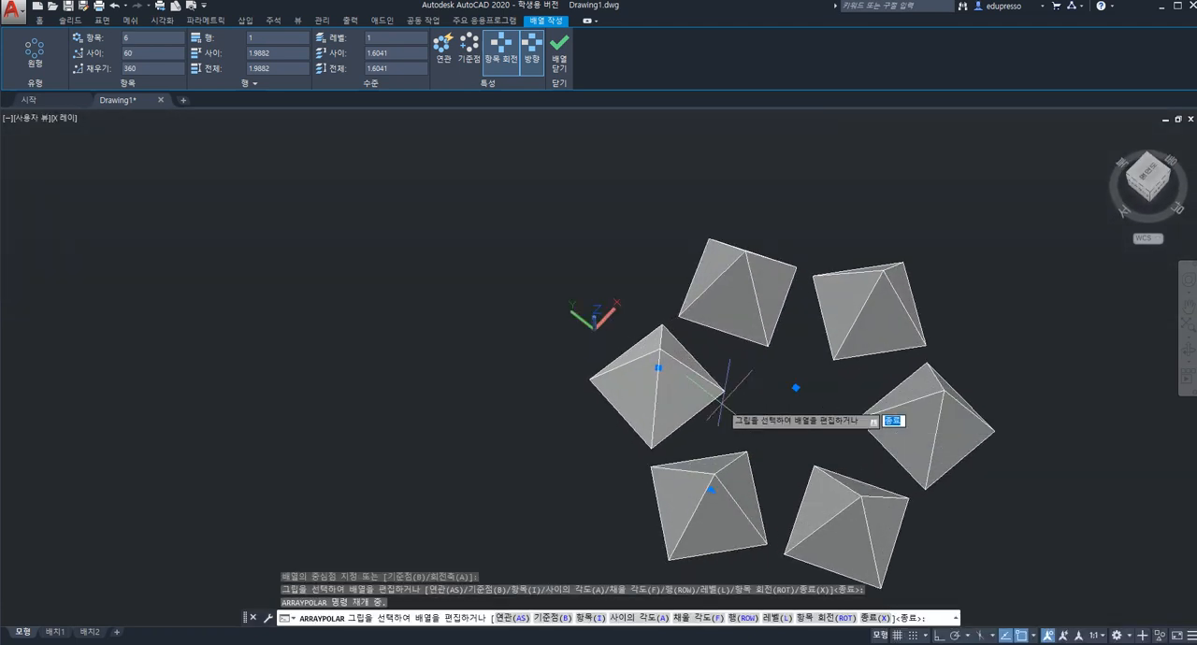
scroll(724, 405, down, 2)
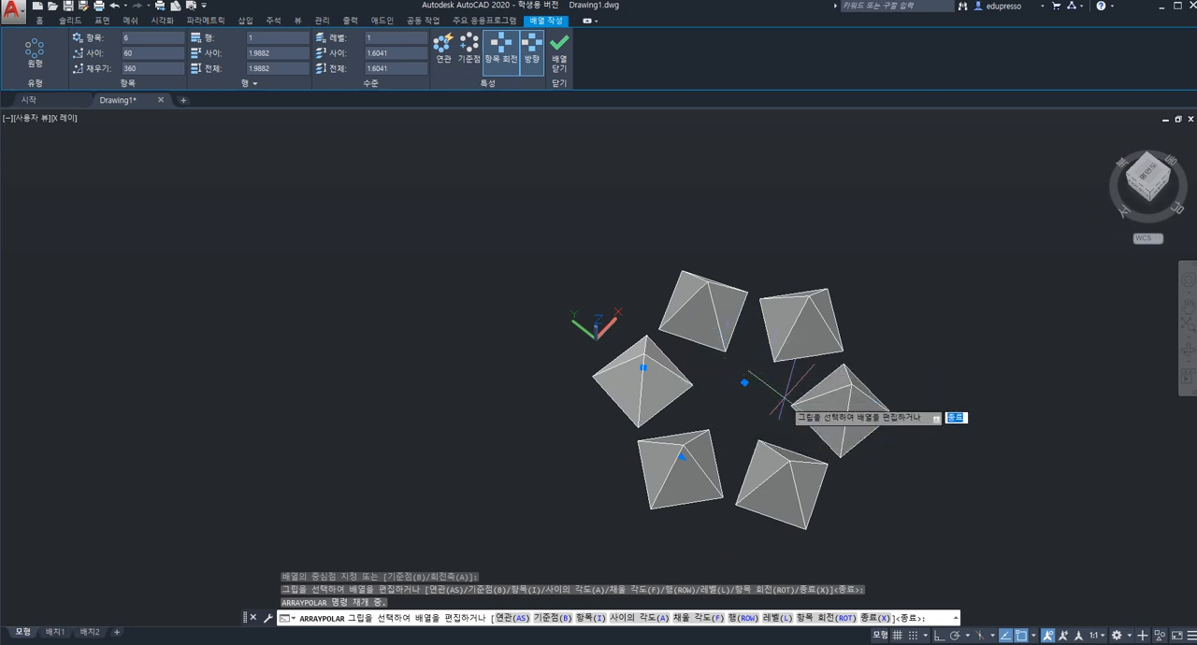
Set the polar array's number of rows to 2 and the row spacing to 5.
click(114, 54)
text(2)
key(Return)
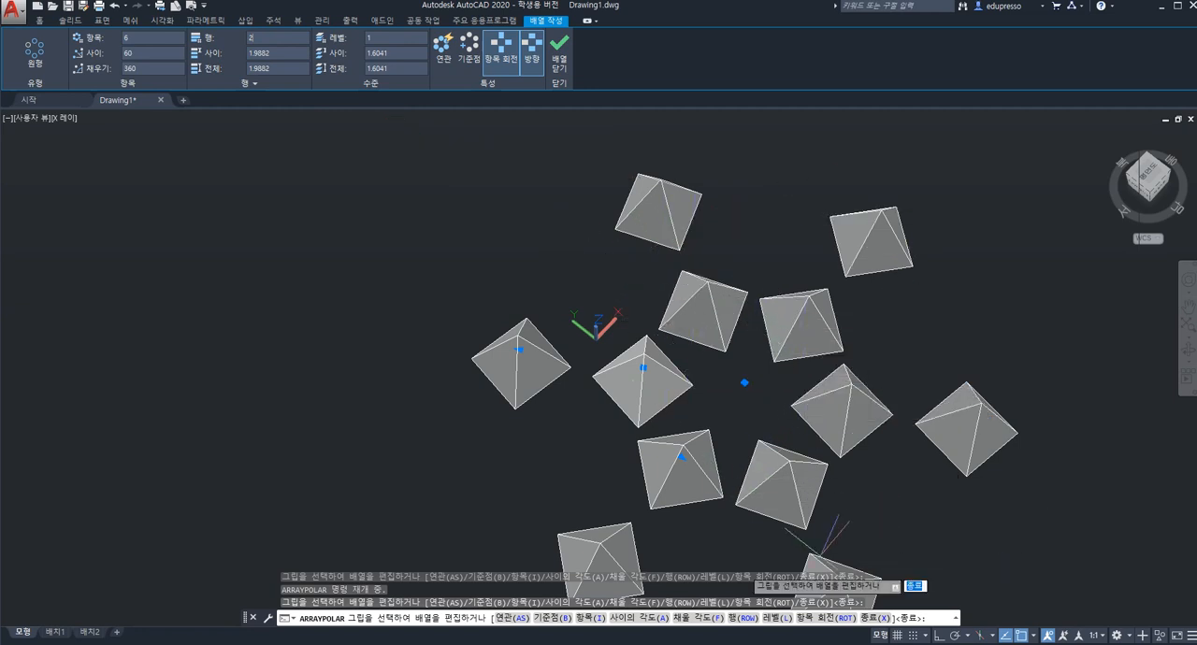
click(279, 53)
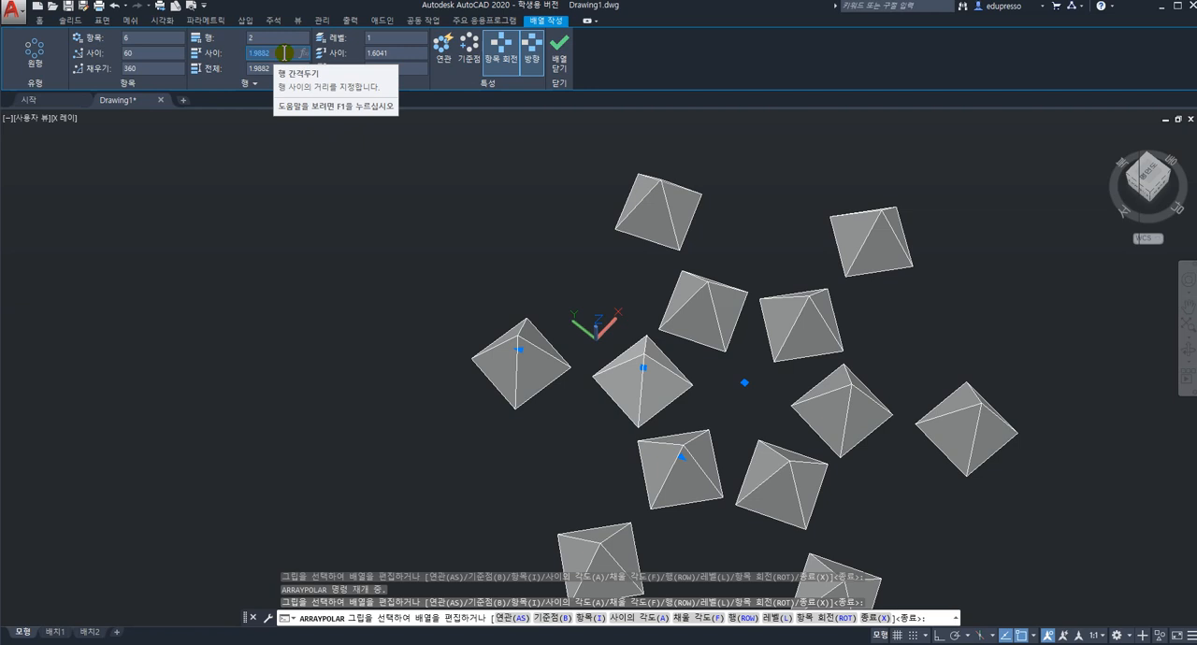
text(5)
key(Return)
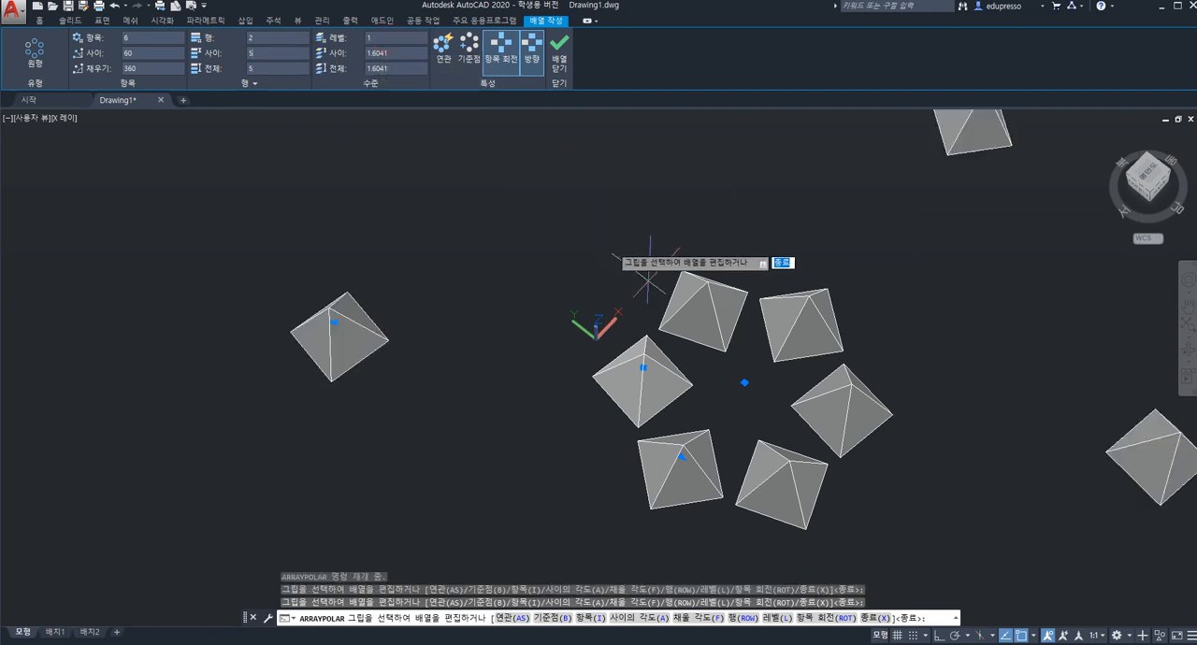
scroll(740, 370, down, 5)
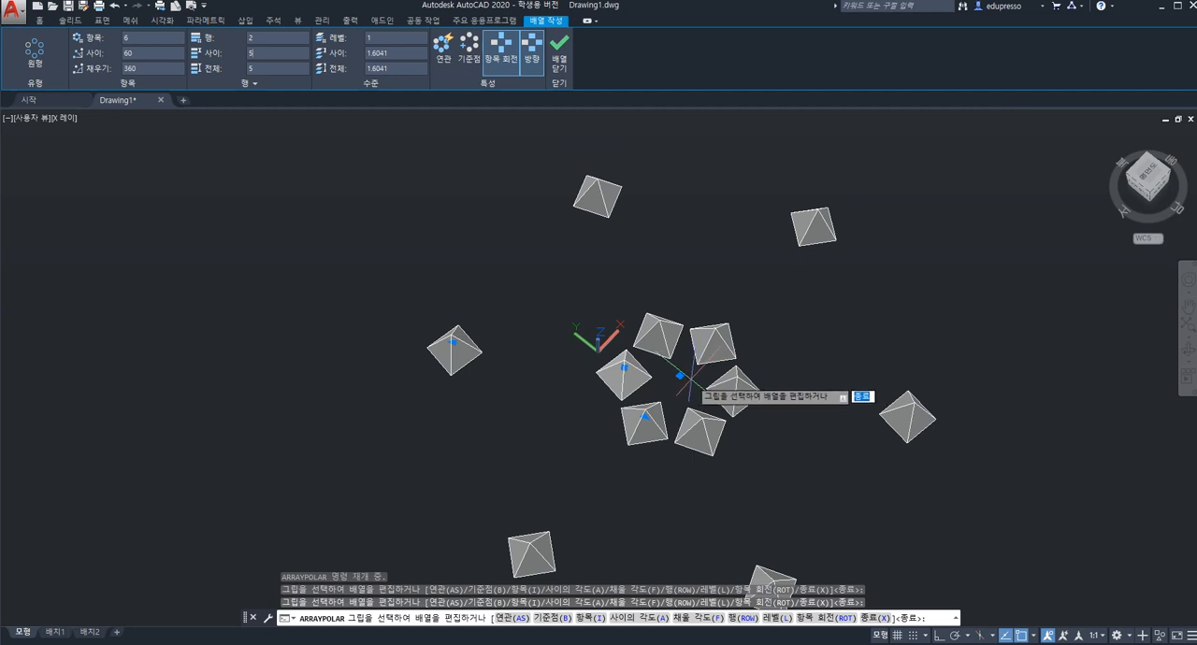
Set the pyramid array's number of levels to 3 and finish the array.
shift+middle_drag(692, 375, 702, 304)
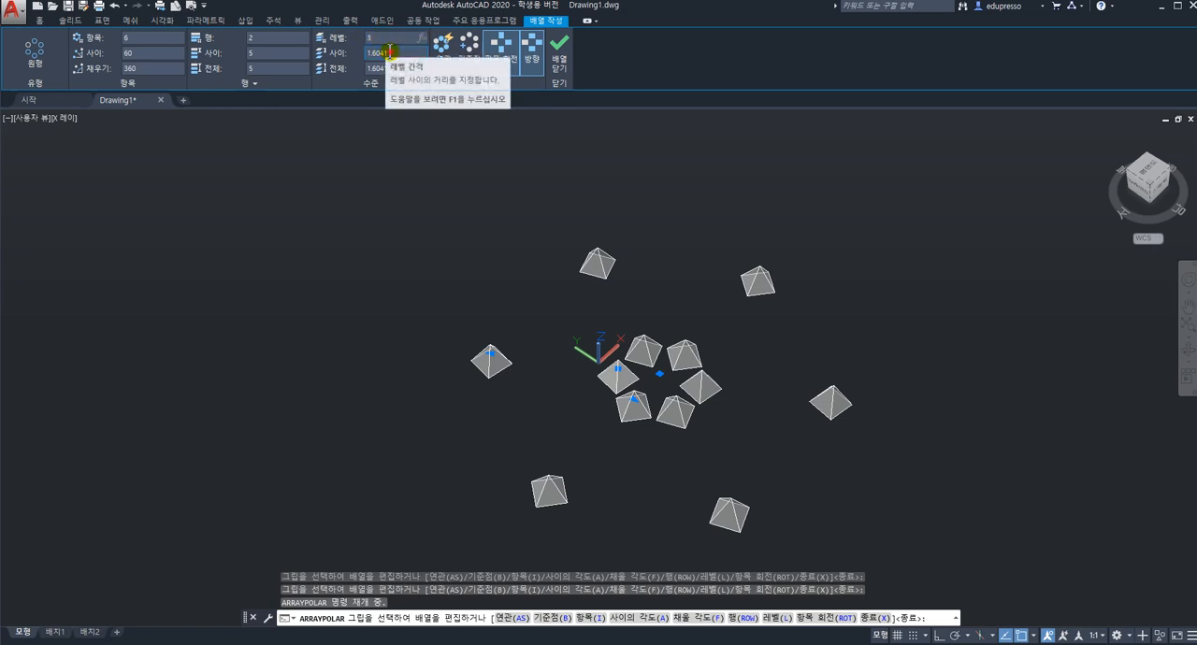
text(5)
key(Return)
shift+middle_drag(723, 492, 726, 454)
scroll(711, 431, down, 2)
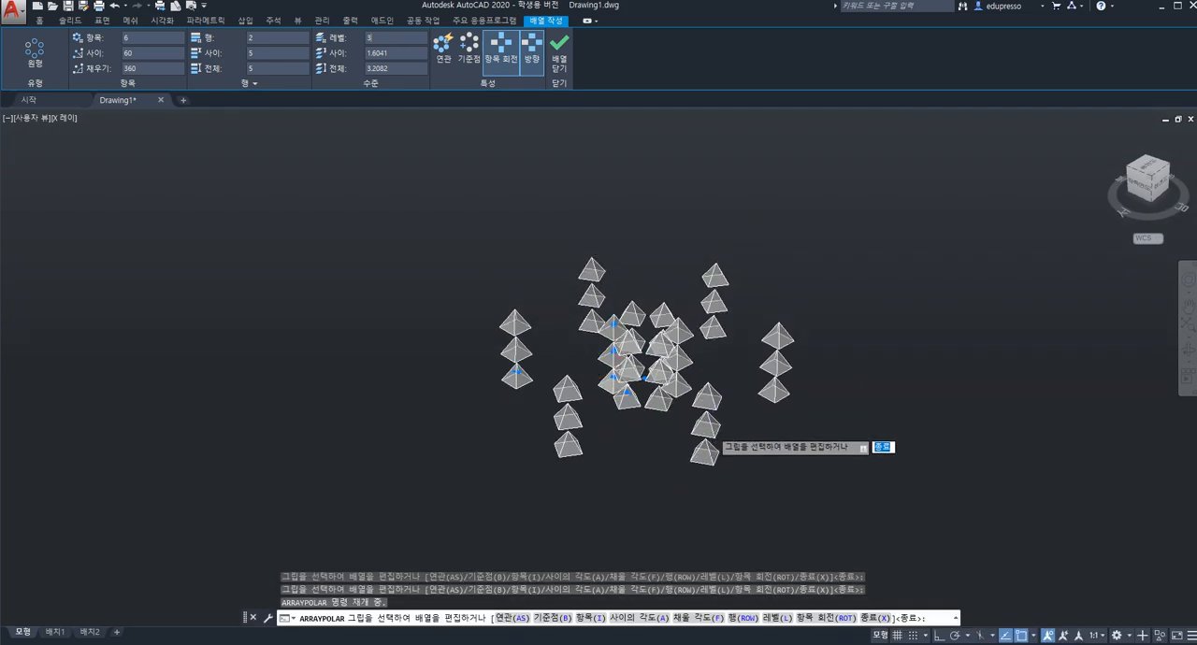
key(Escape)
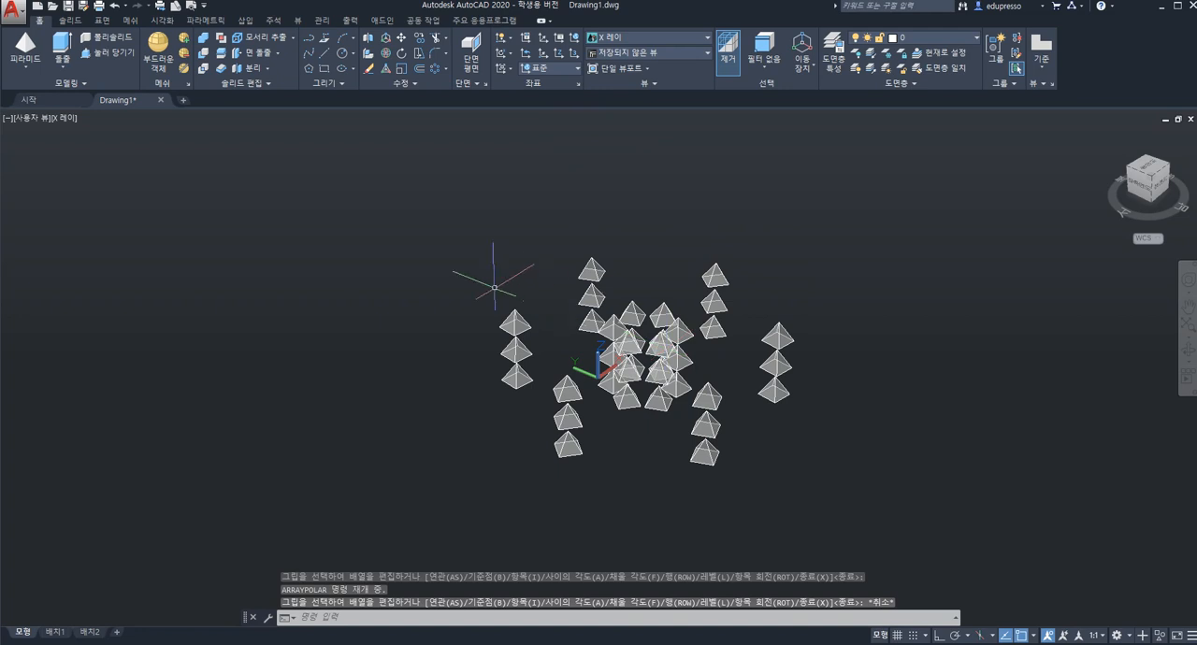
key(Escape)
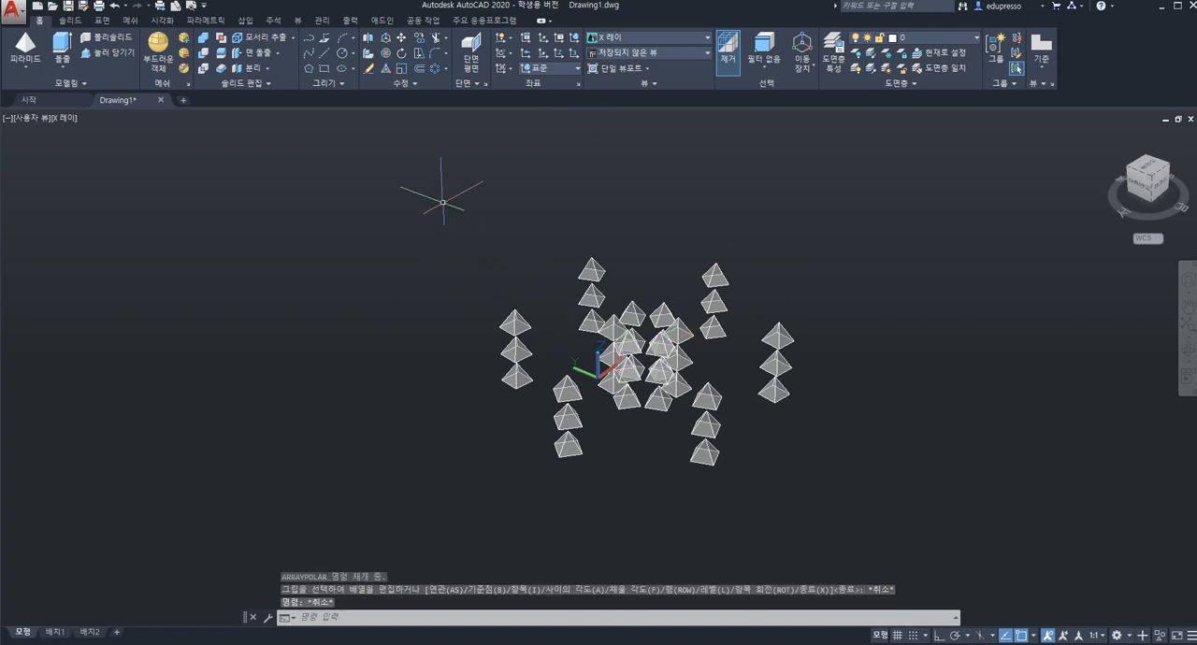
Erase all the pyramids of the polar array.
click(442, 203)
click(865, 532)
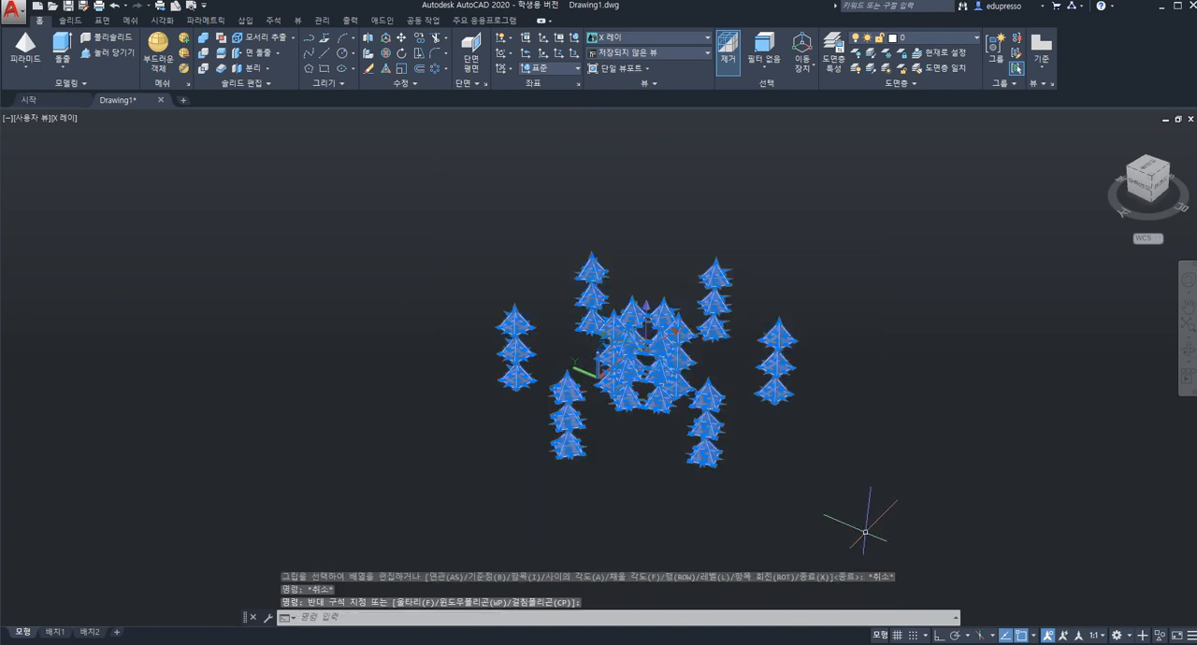
key(Delete)
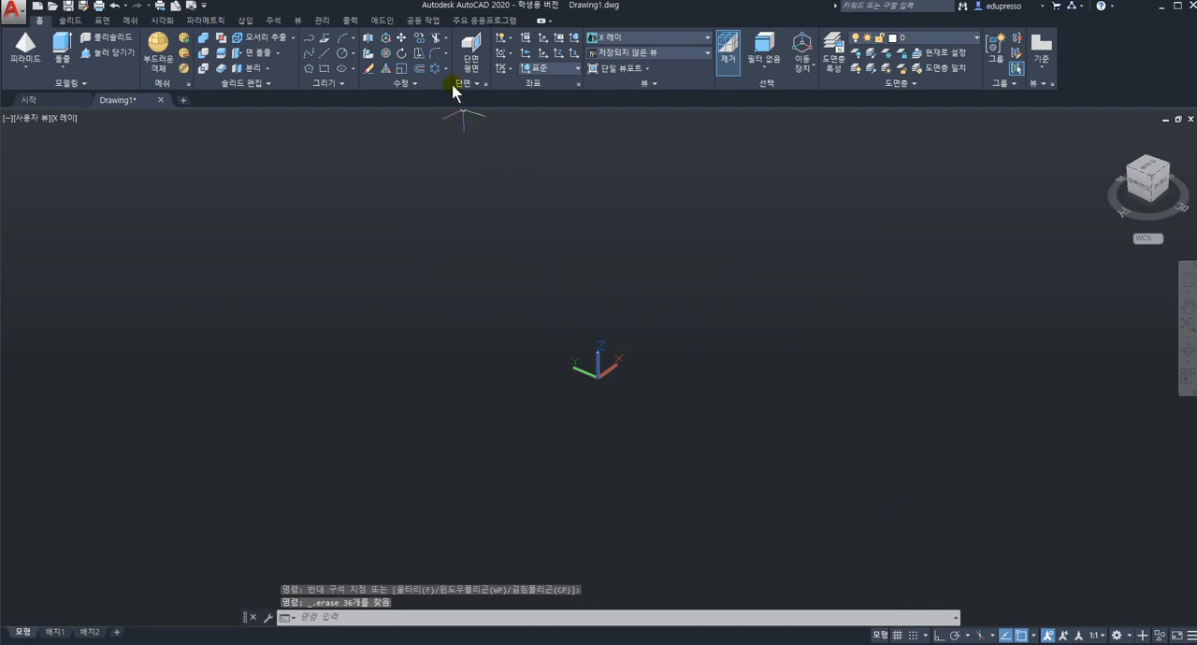
click(446, 68)
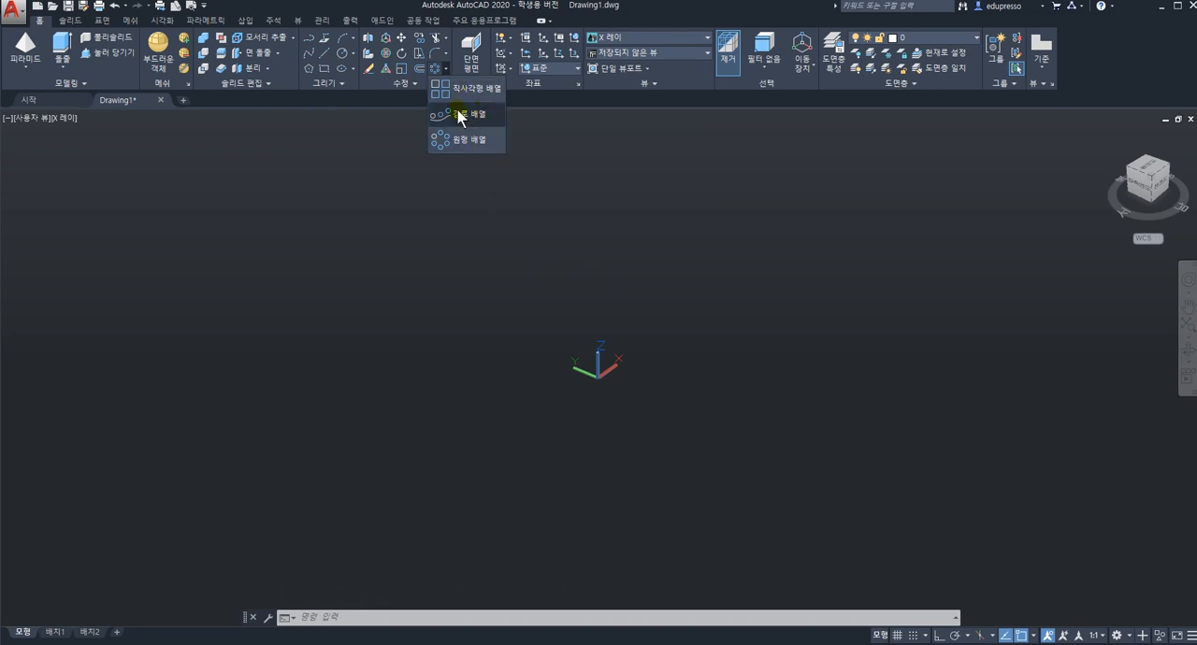
click(605, 284)
key(Escape)
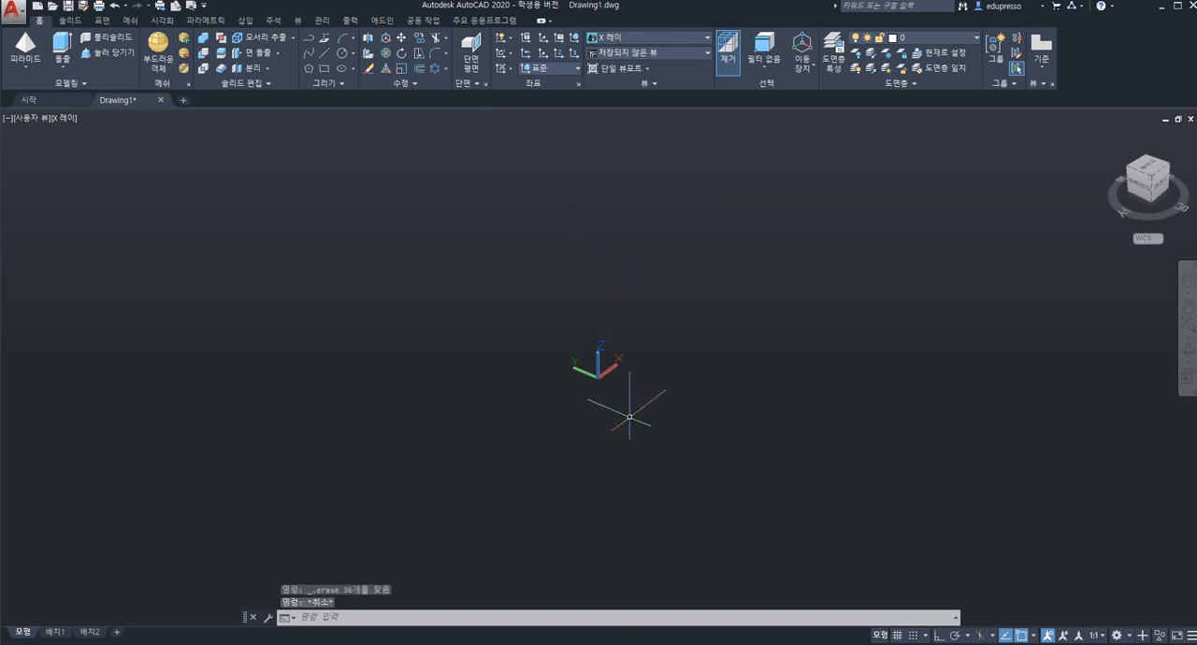
Draw a wedge with a base of about 4.3 by 3.7 beside the origin, setting its height freehand.
click(31, 69)
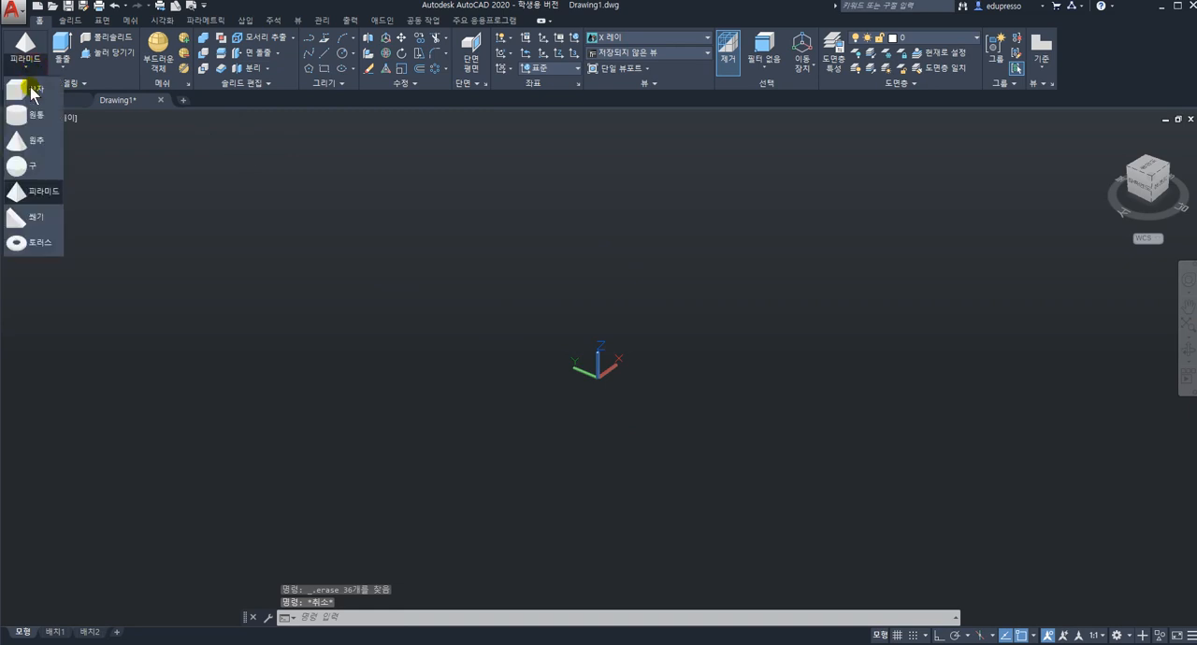
click(37, 222)
click(677, 390)
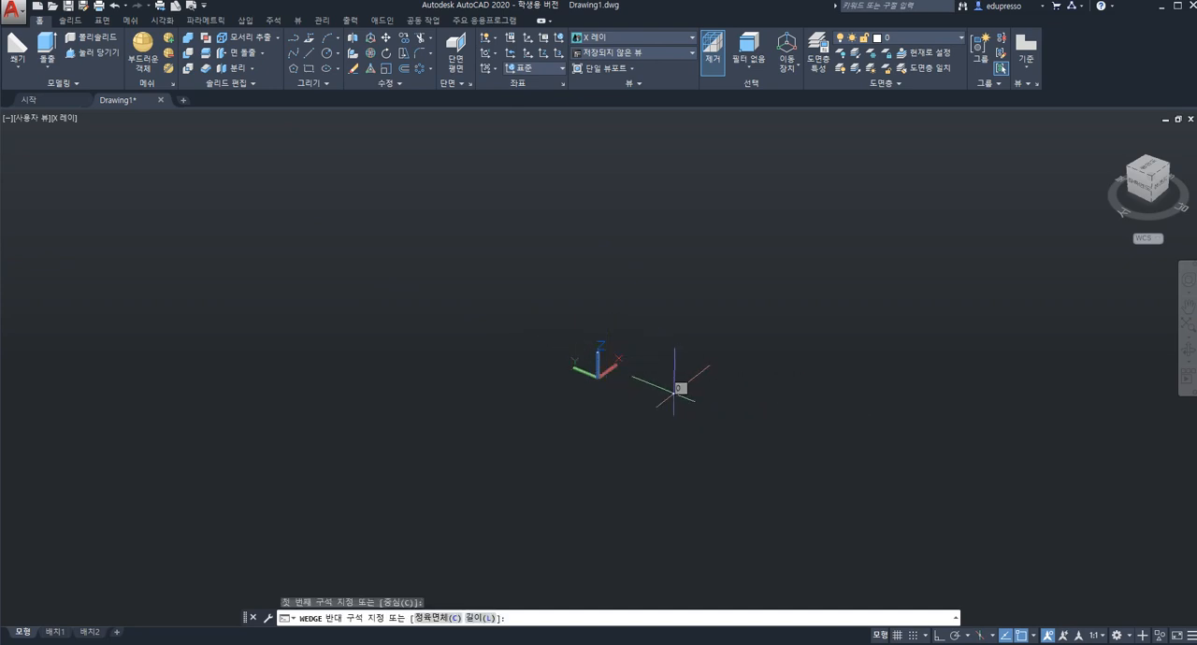
click(782, 387)
click(723, 321)
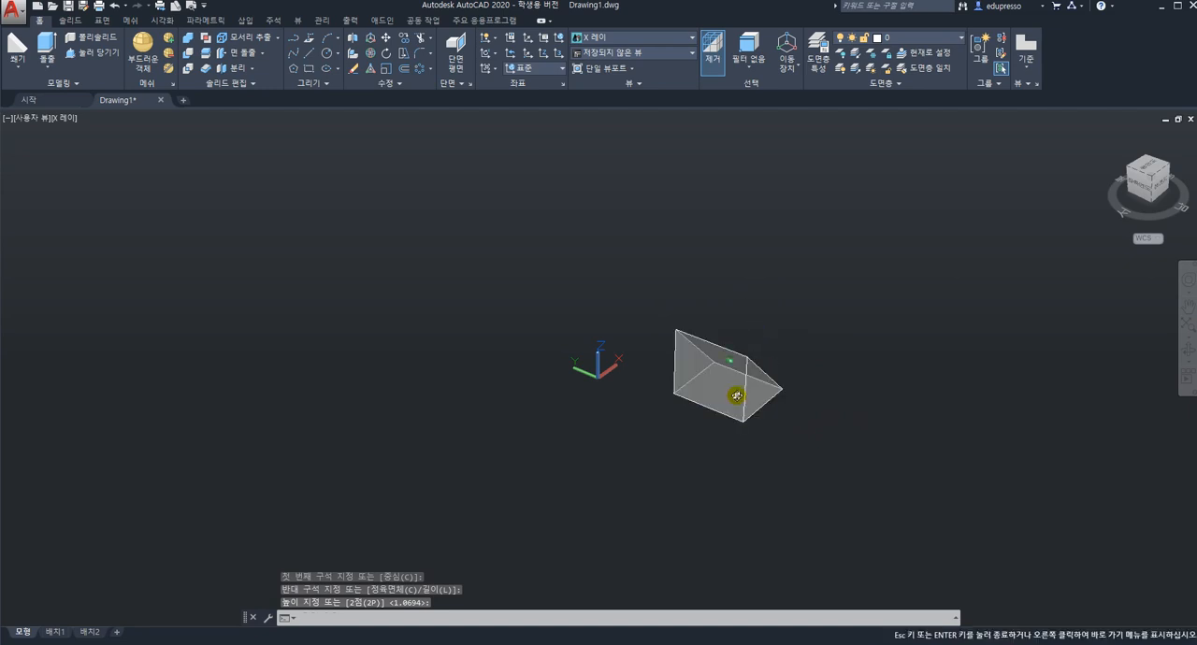
Draw a wavy four-point spline starting at the wedge's lower edge and running away from the origin.
middle_drag(730, 393, 452, 387)
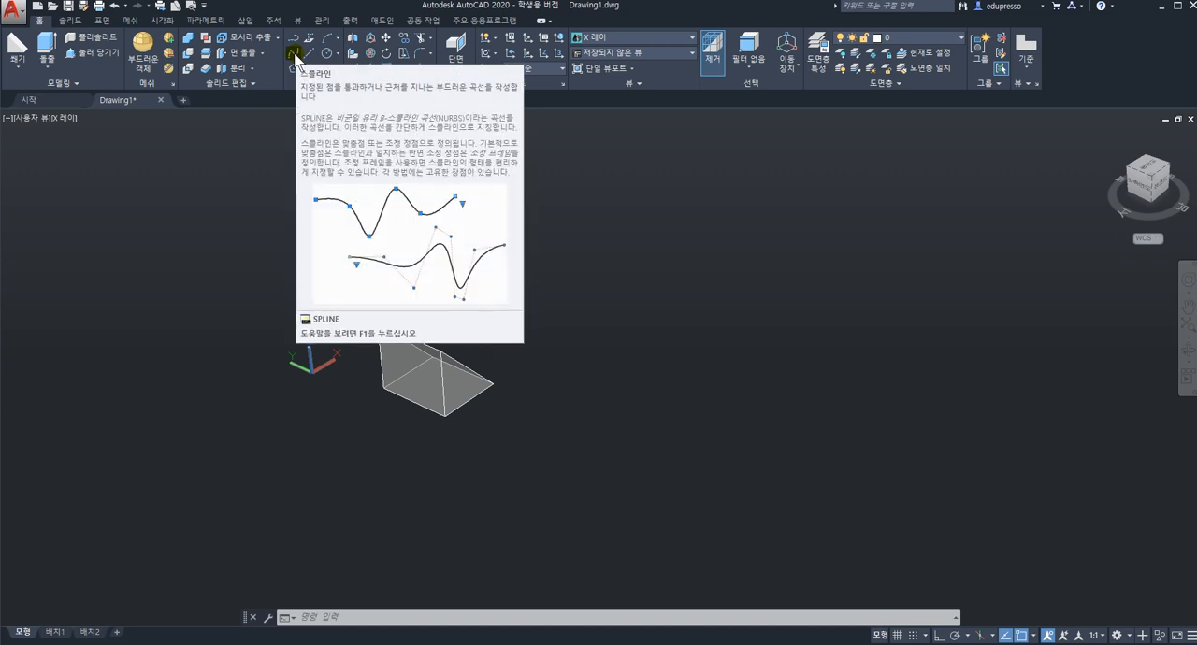
click(296, 56)
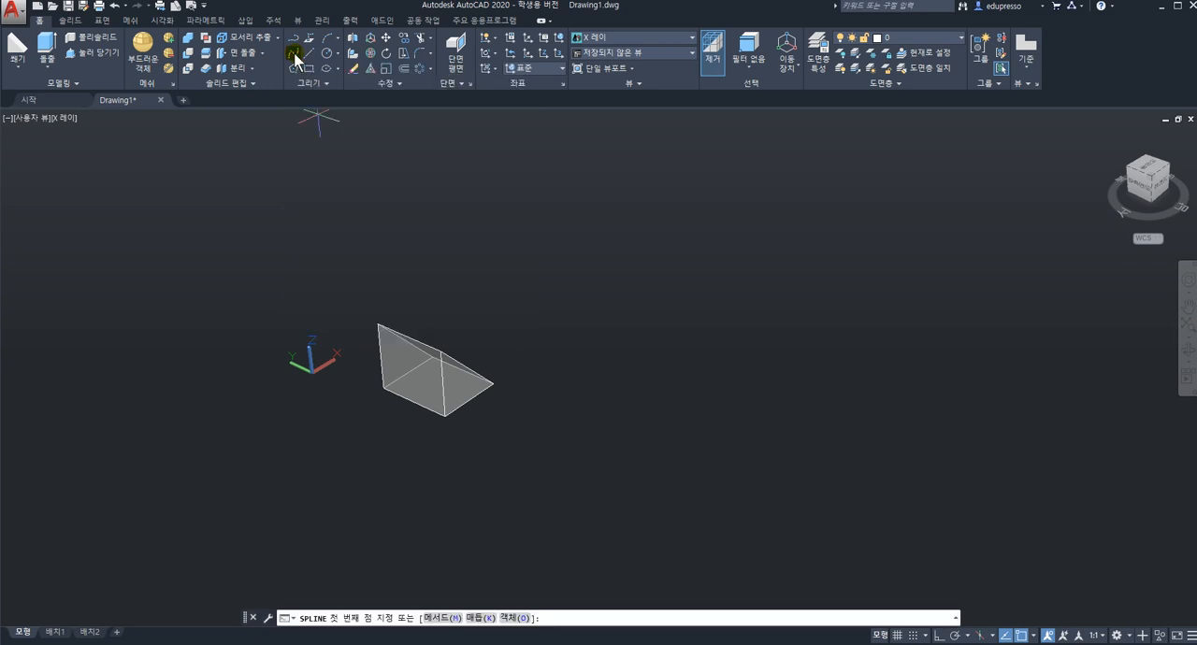
click(471, 401)
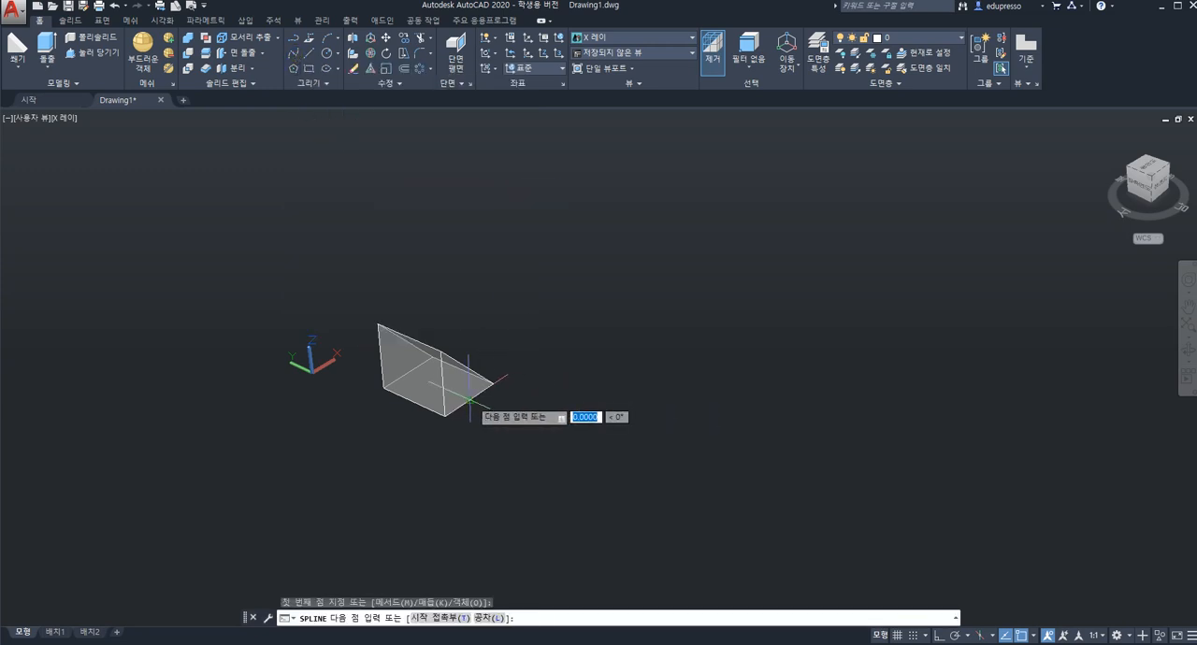
click(721, 318)
click(943, 383)
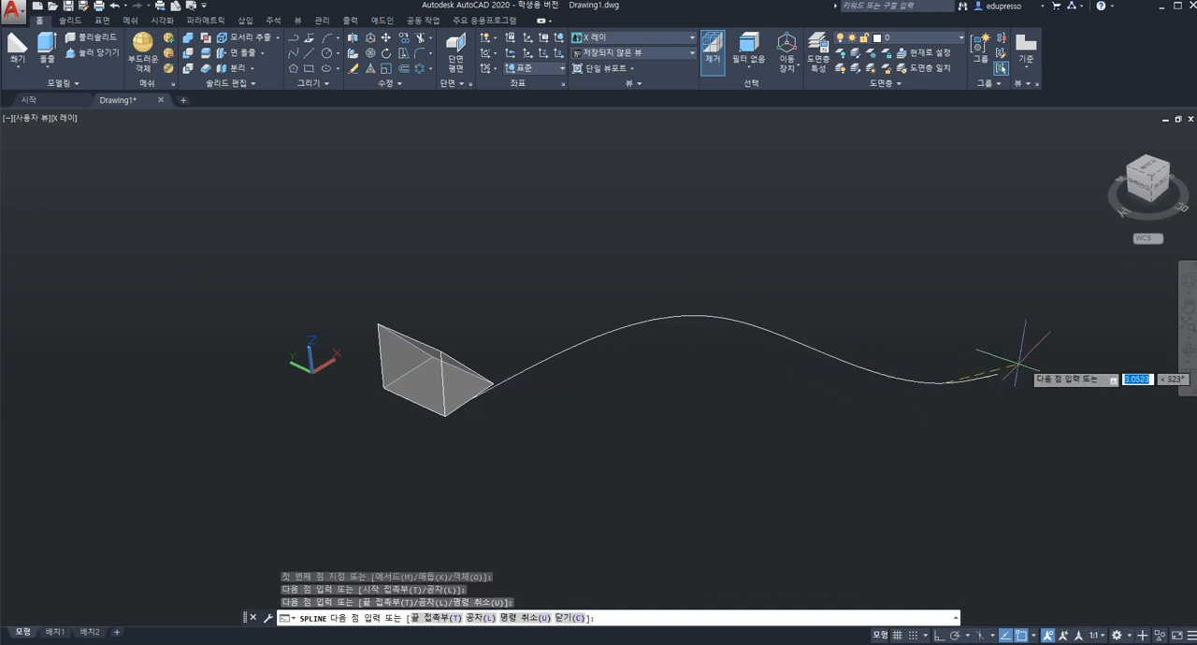
click(1107, 314)
key(Return)
key(Escape)
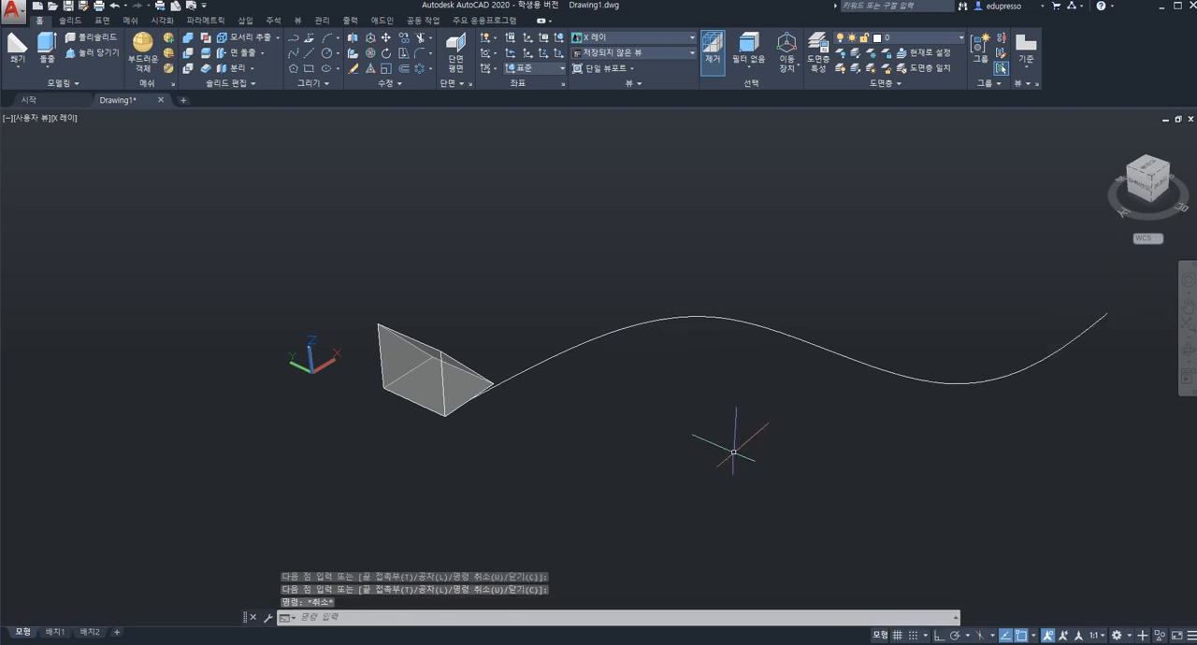
Create a path array of the wedge using the wavy spline as the path curve.
middle_drag(578, 475, 515, 467)
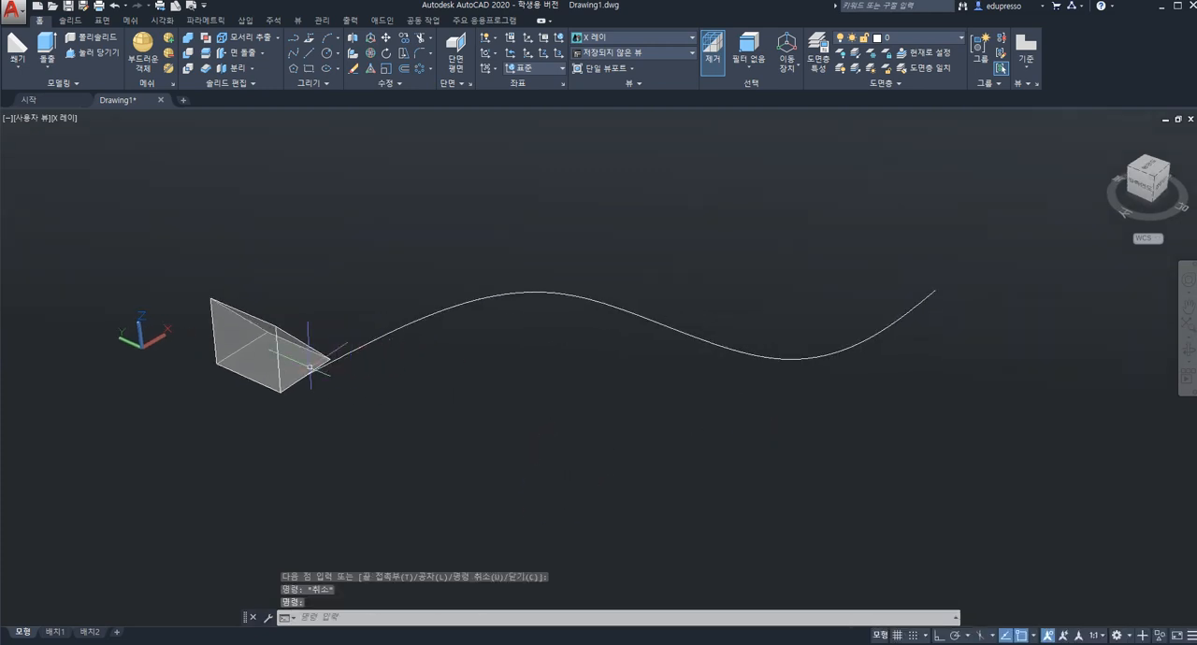
click(268, 366)
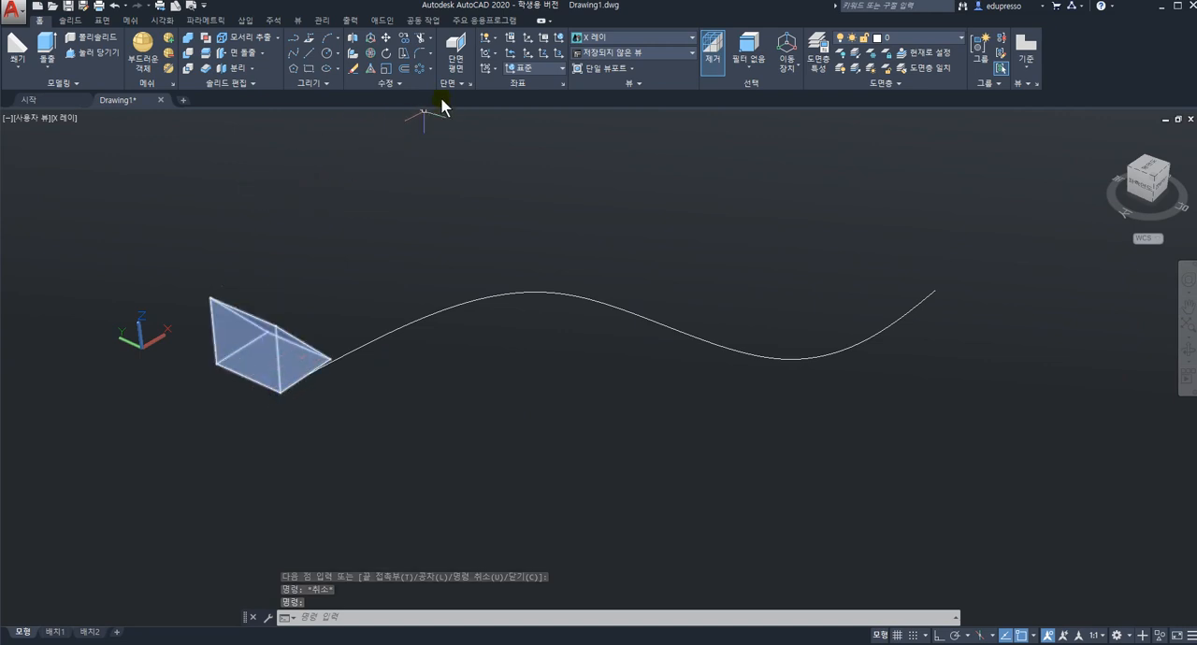
key(Escape)
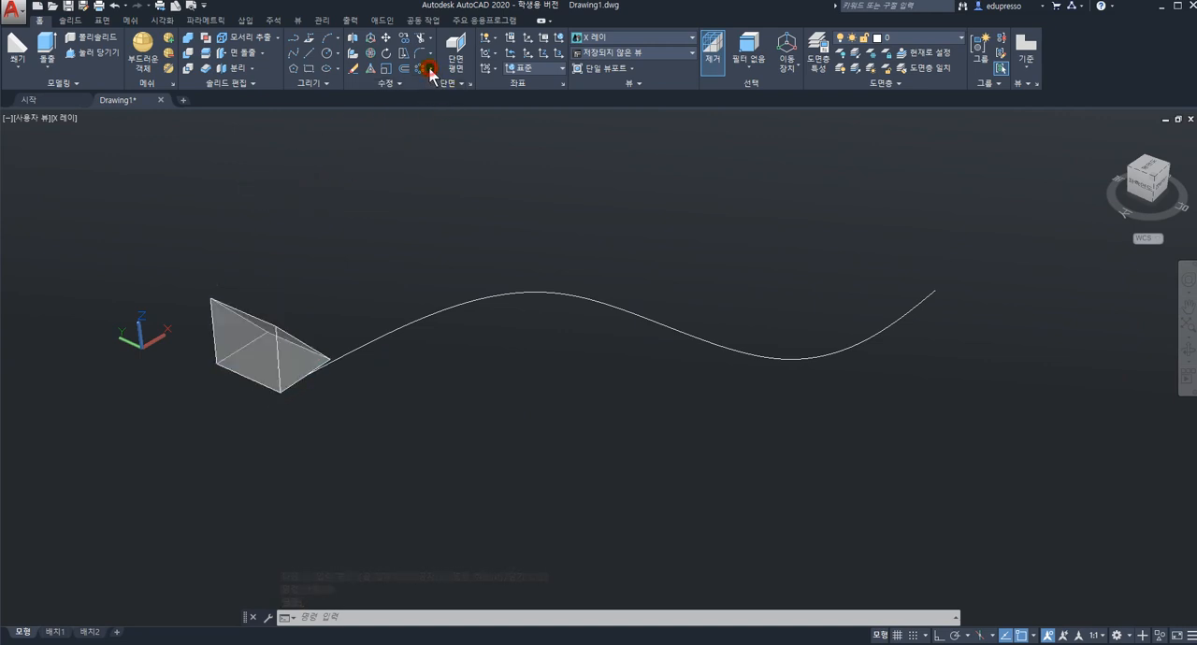
click(431, 69)
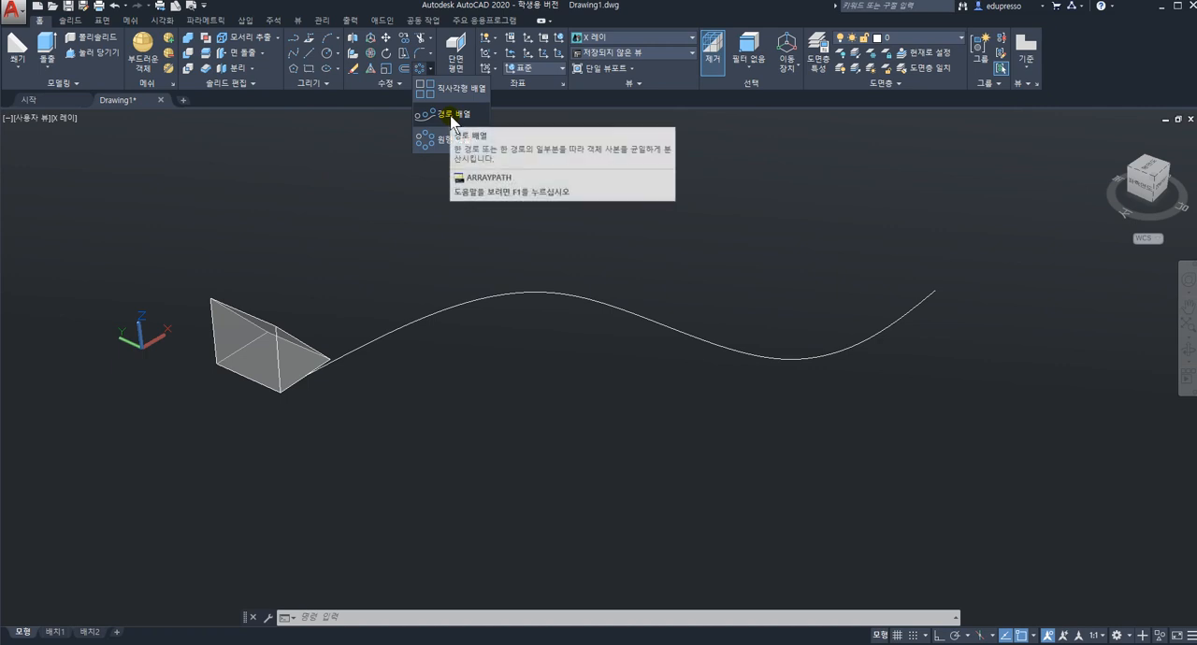
click(453, 115)
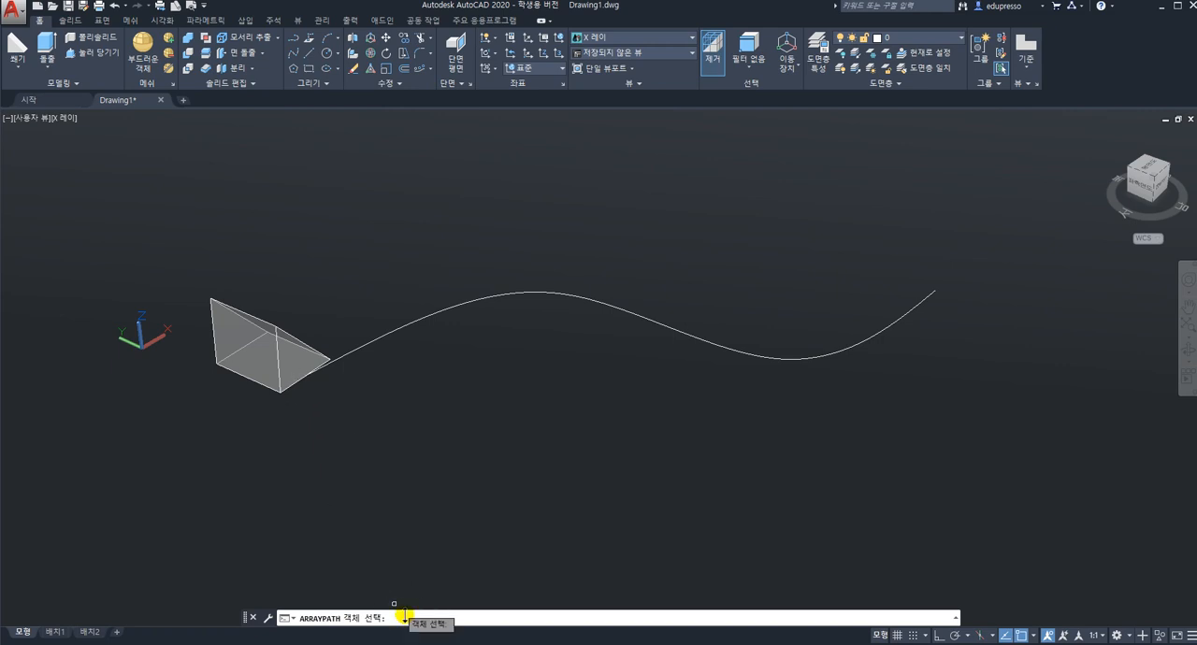
click(304, 364)
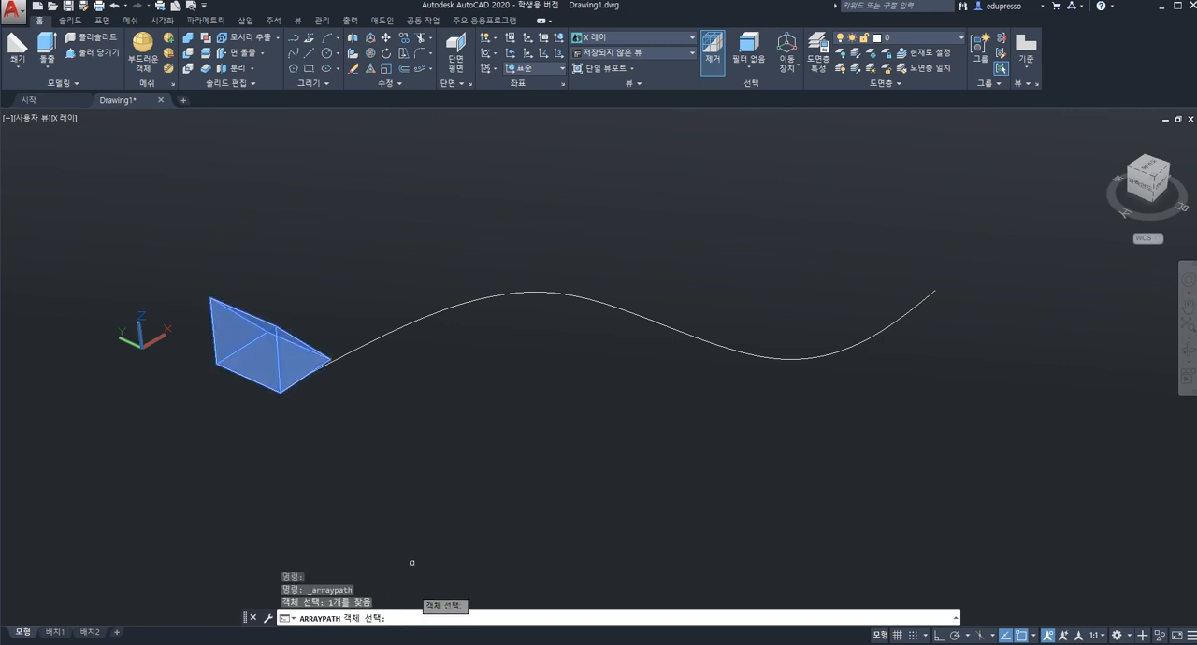
key(Return)
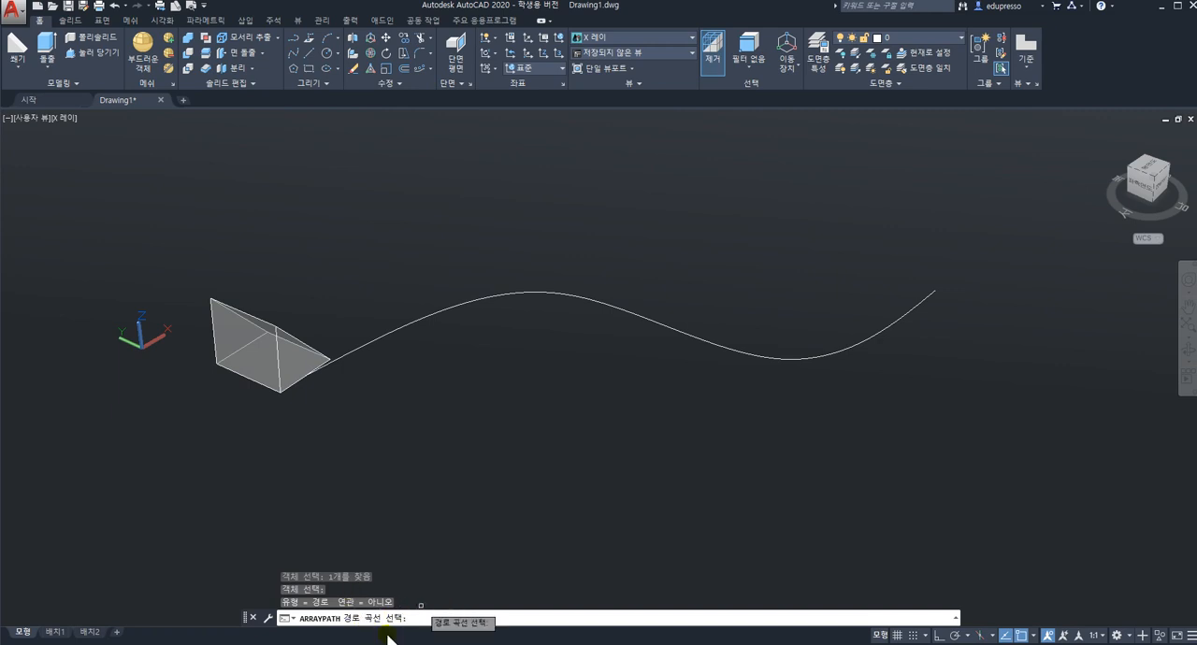
click(440, 315)
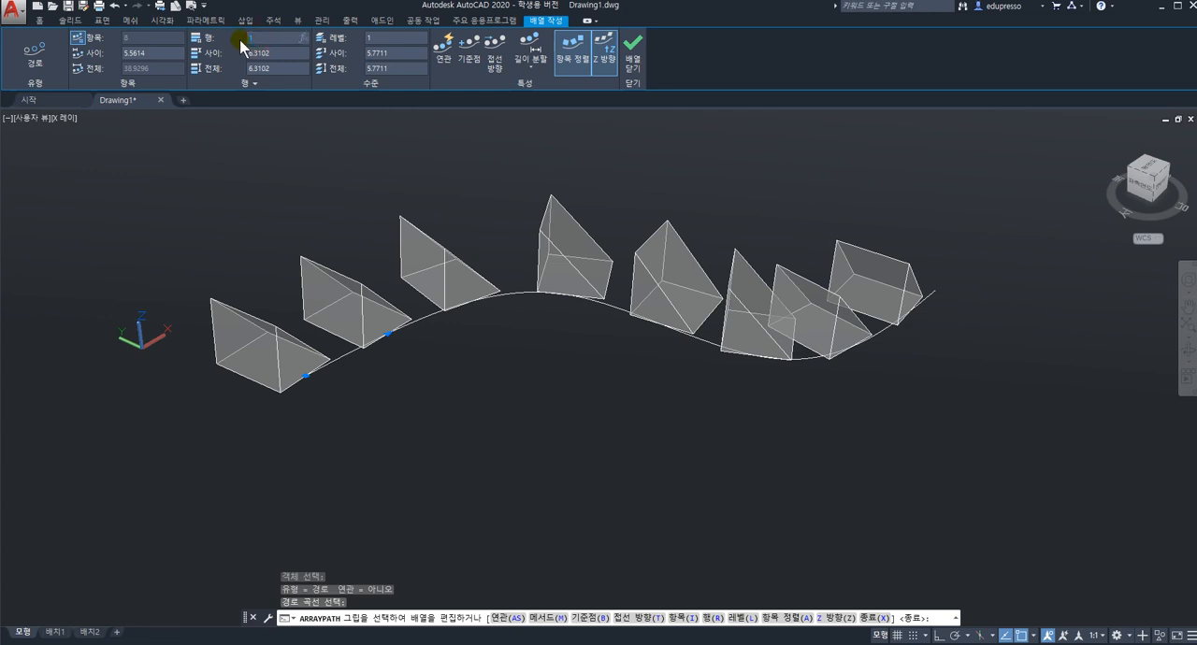
Try 3 rows in the wedge path array and set the row count back to 1.
text(3)
click(278, 59)
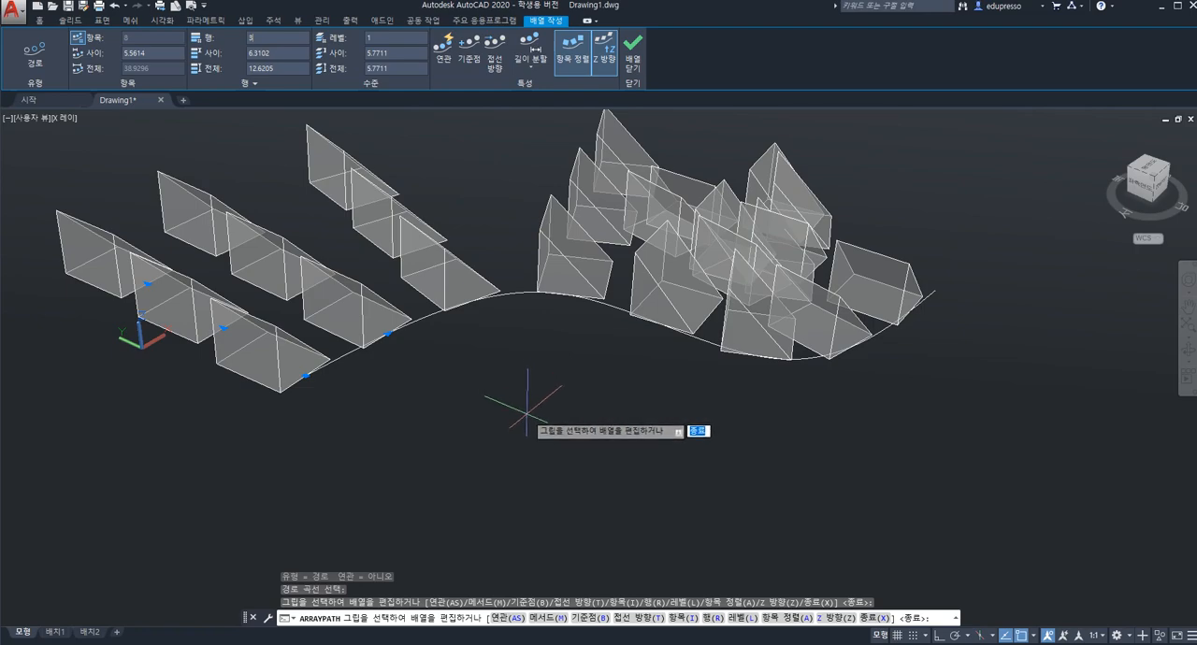
mouse_move(548, 415)
shift+middle_down()
mouse_move(542, 524)
mouse_move(548, 420)
shift+middle_up()
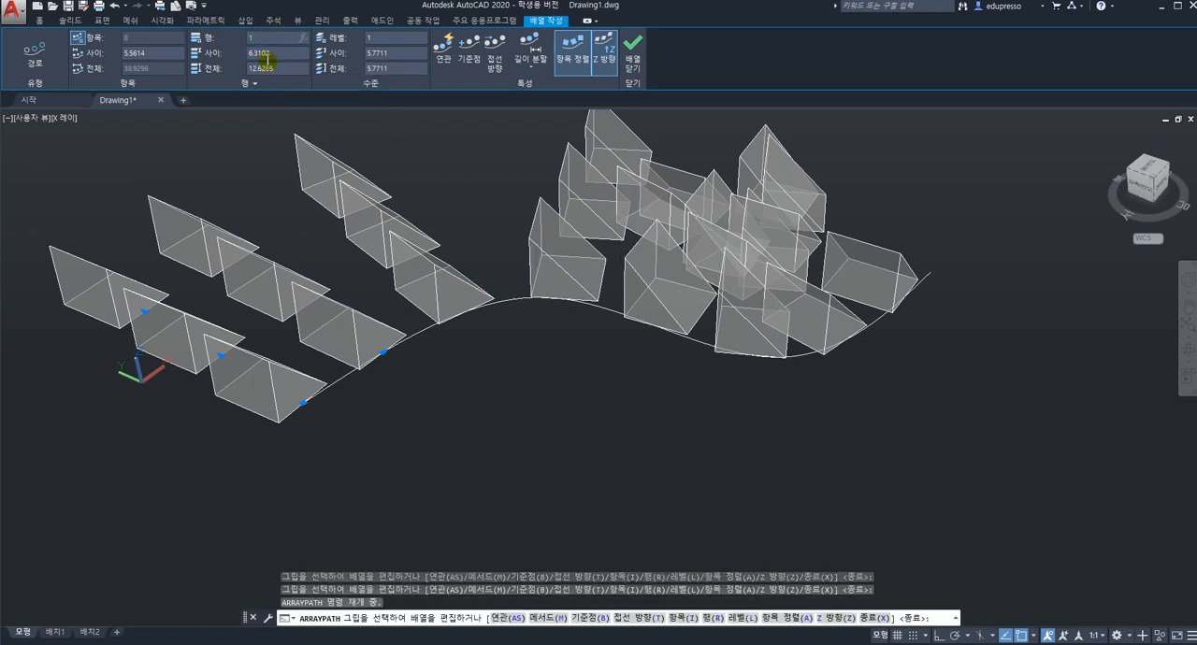
text(1)
key(Return)
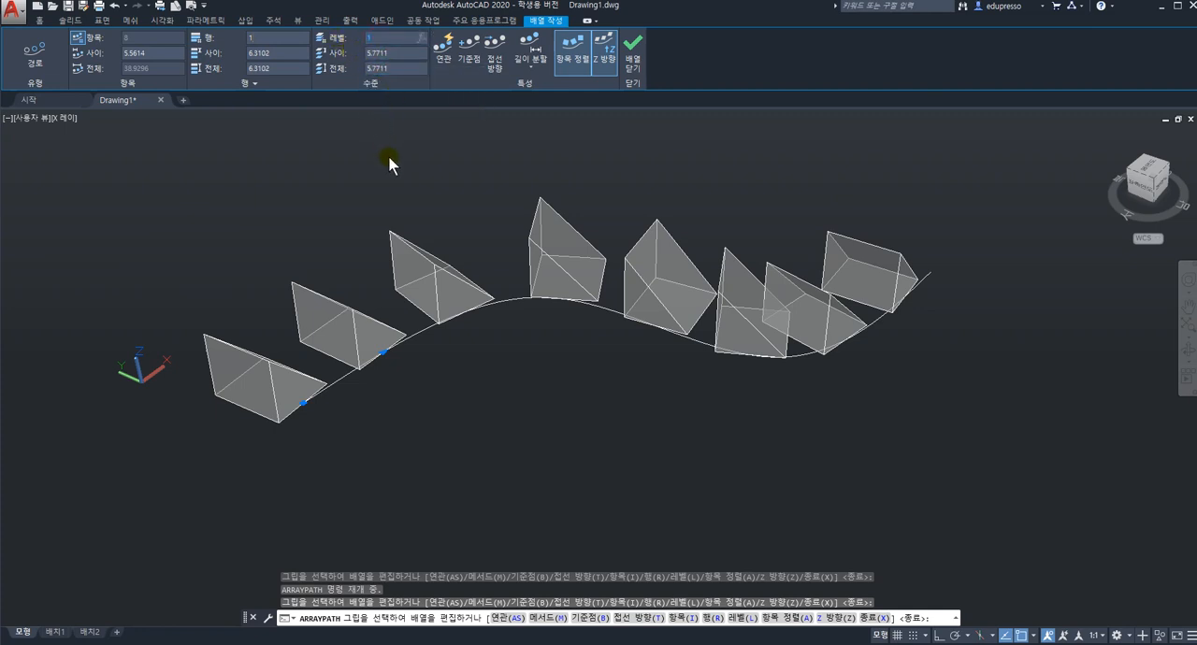
Try 3 levels in the wedge path array and set the level count back to 1.
click(380, 54)
key(Return)
mouse_move(508, 377)
shift+middle_down()
mouse_move(503, 326)
mouse_move(503, 375)
shift+middle_up()
click(394, 38)
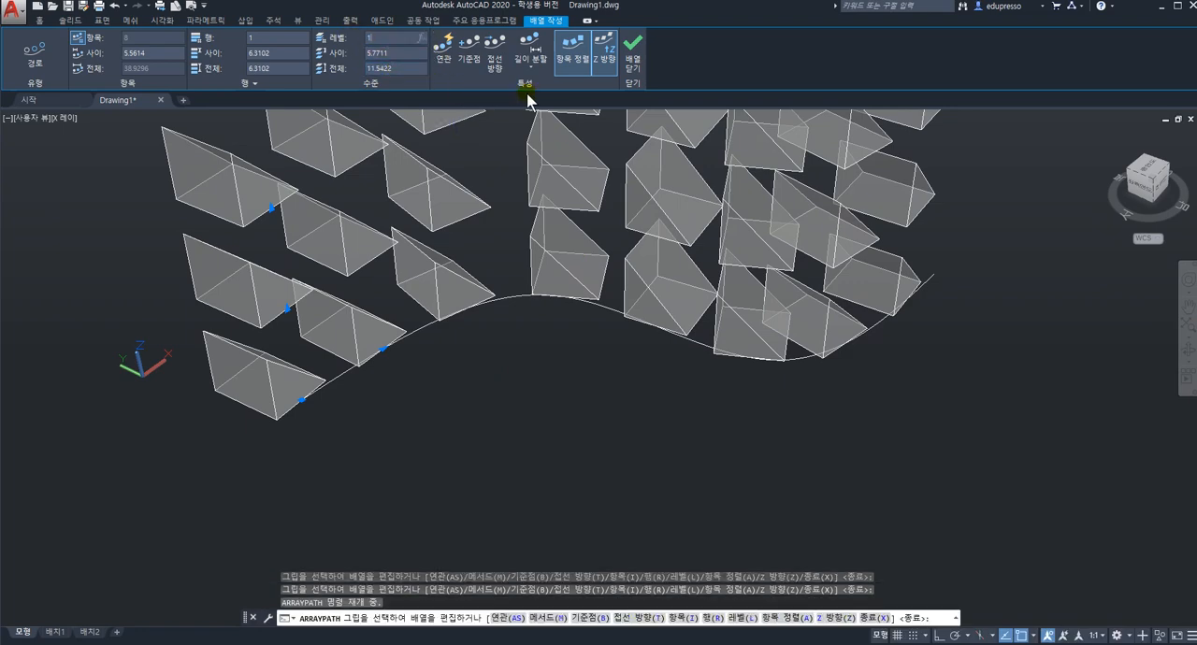
middle_drag(596, 308, 613, 415)
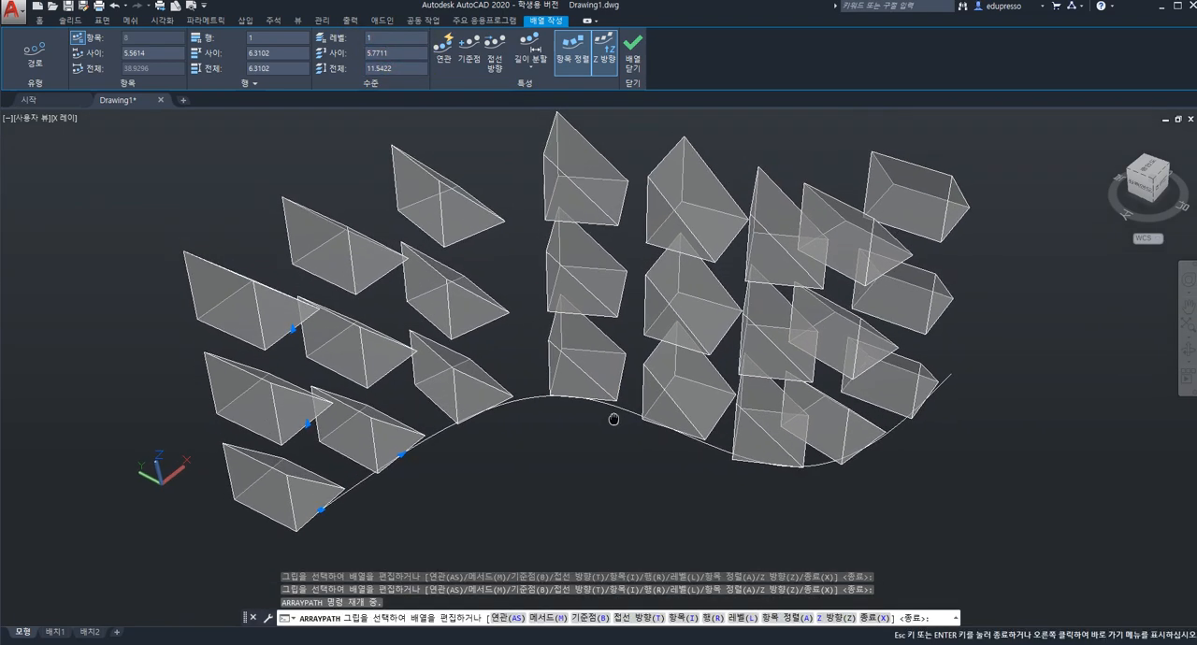
scroll(613, 412, down, 1)
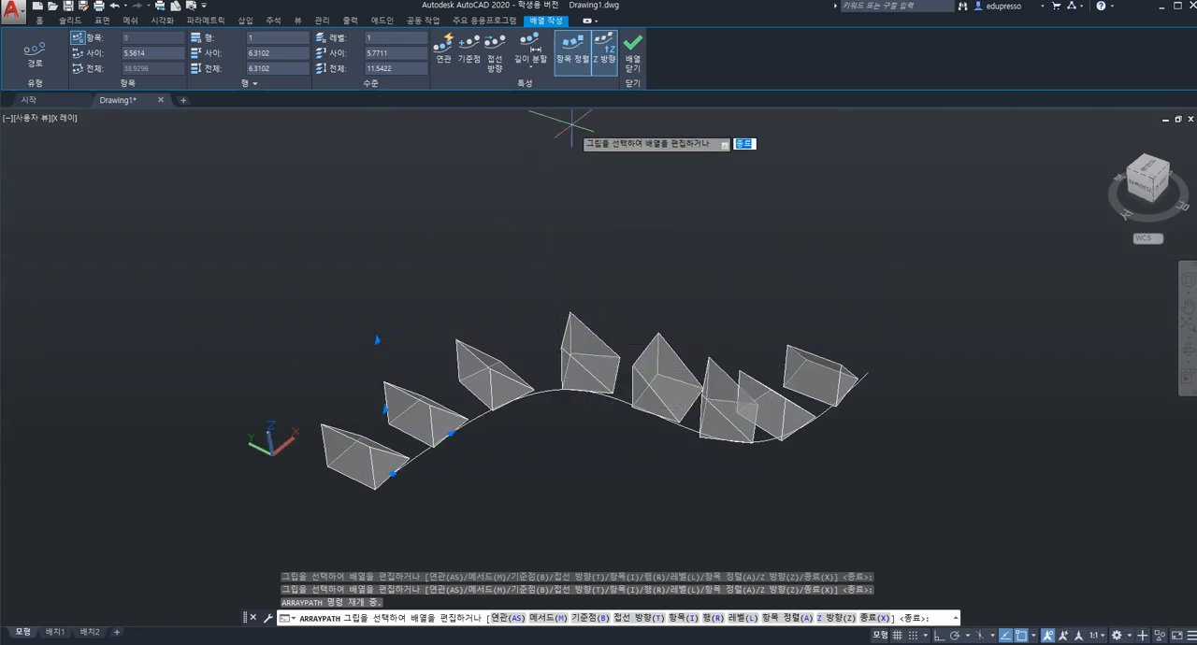
Turn off Align Items for the path array to compare the wedge orientations, and turn it back on.
click(573, 74)
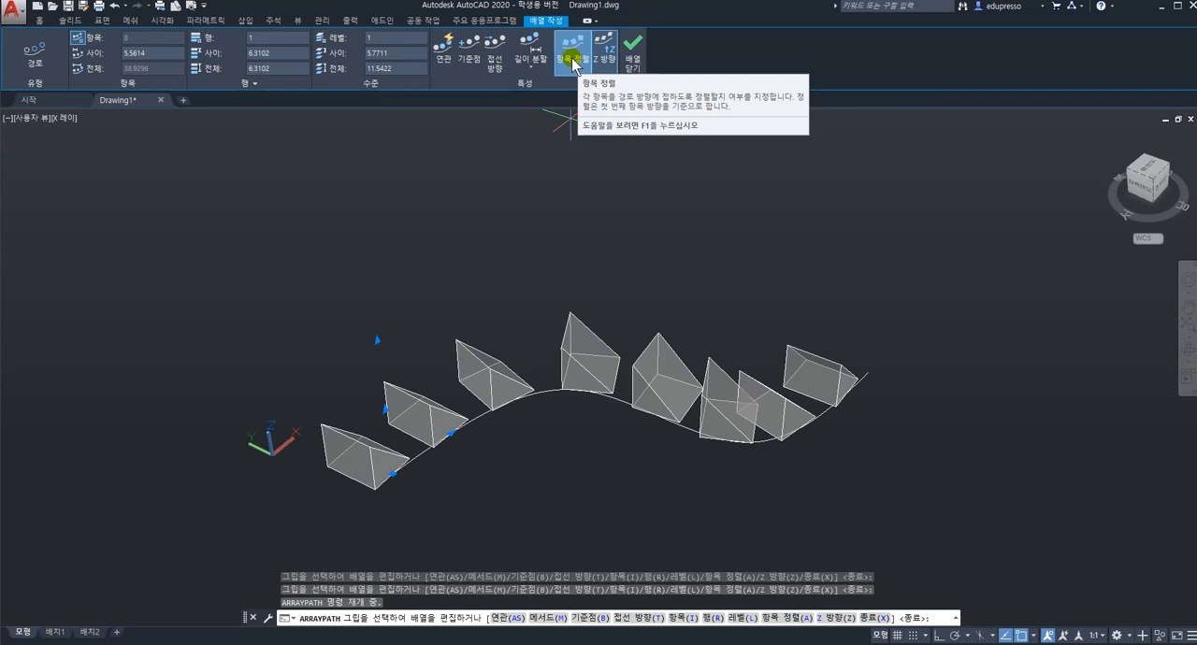
click(574, 62)
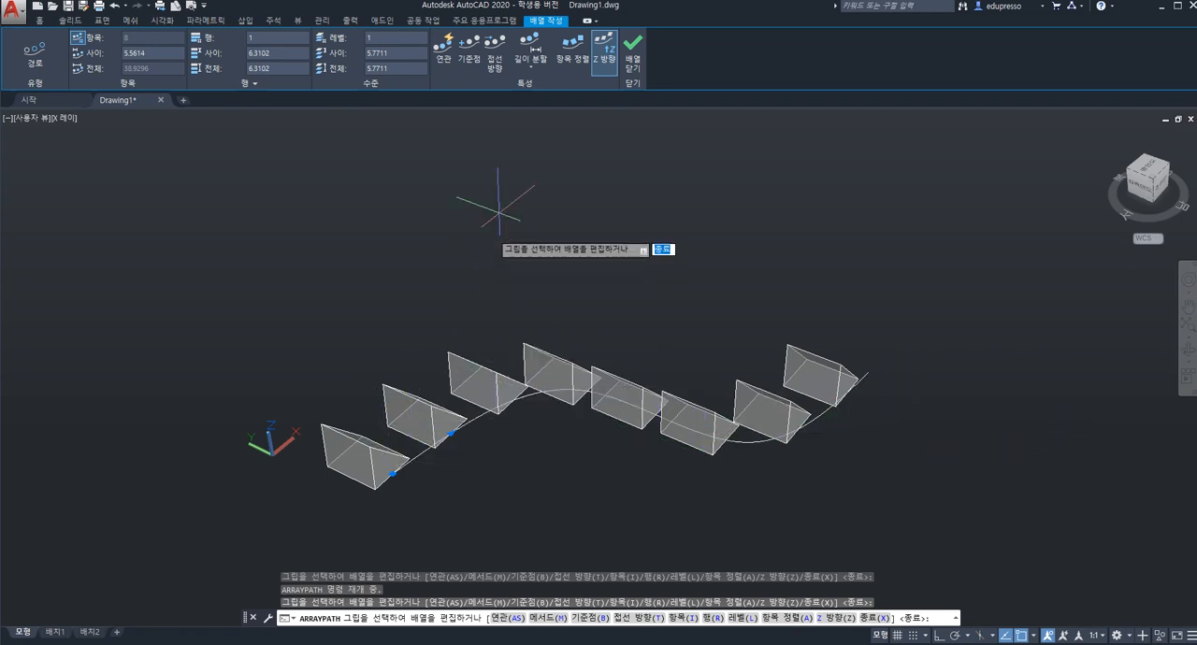
click(570, 58)
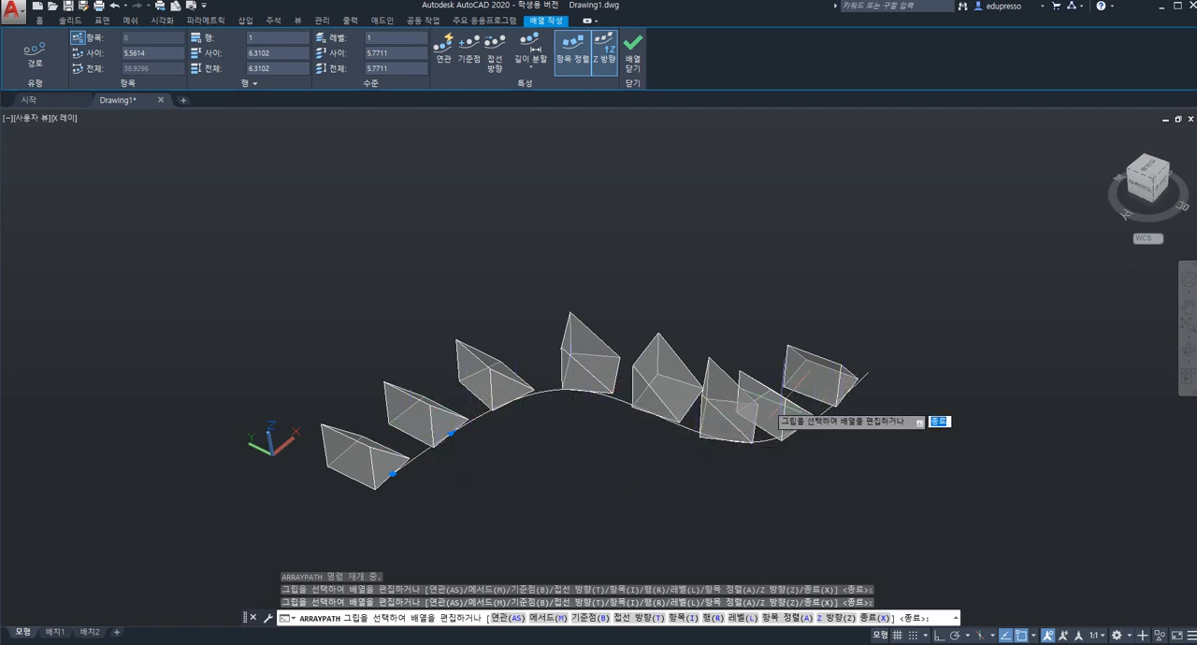
click(574, 59)
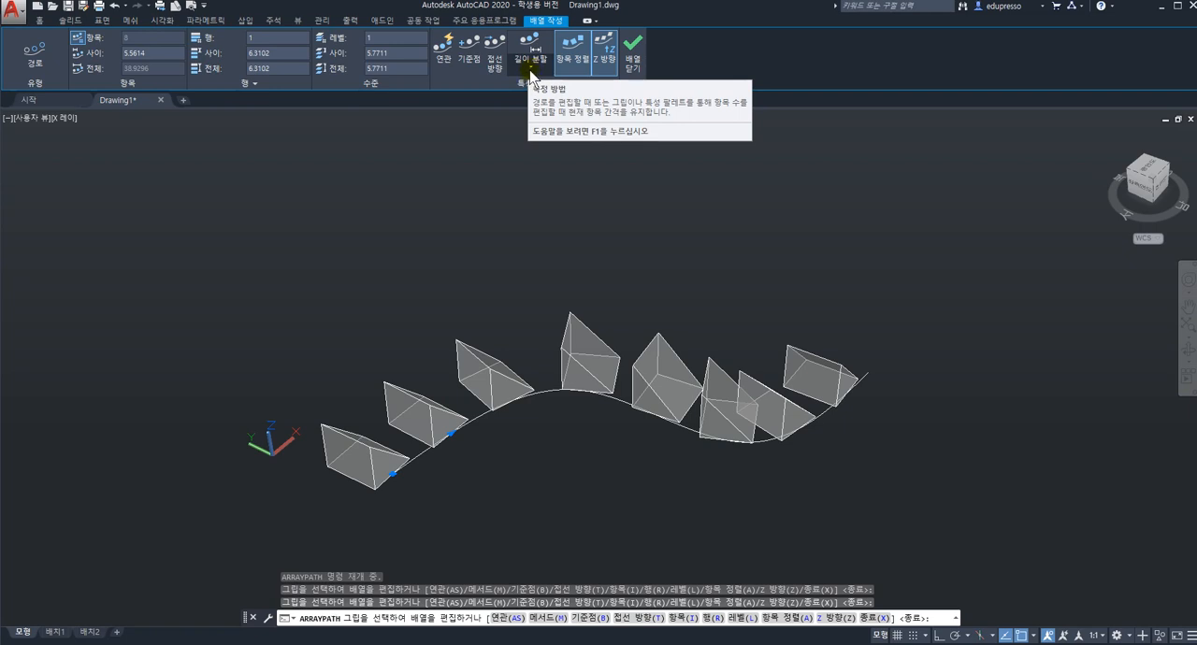
Switch the path array's distribution method to Divide and back to Measure.
click(532, 68)
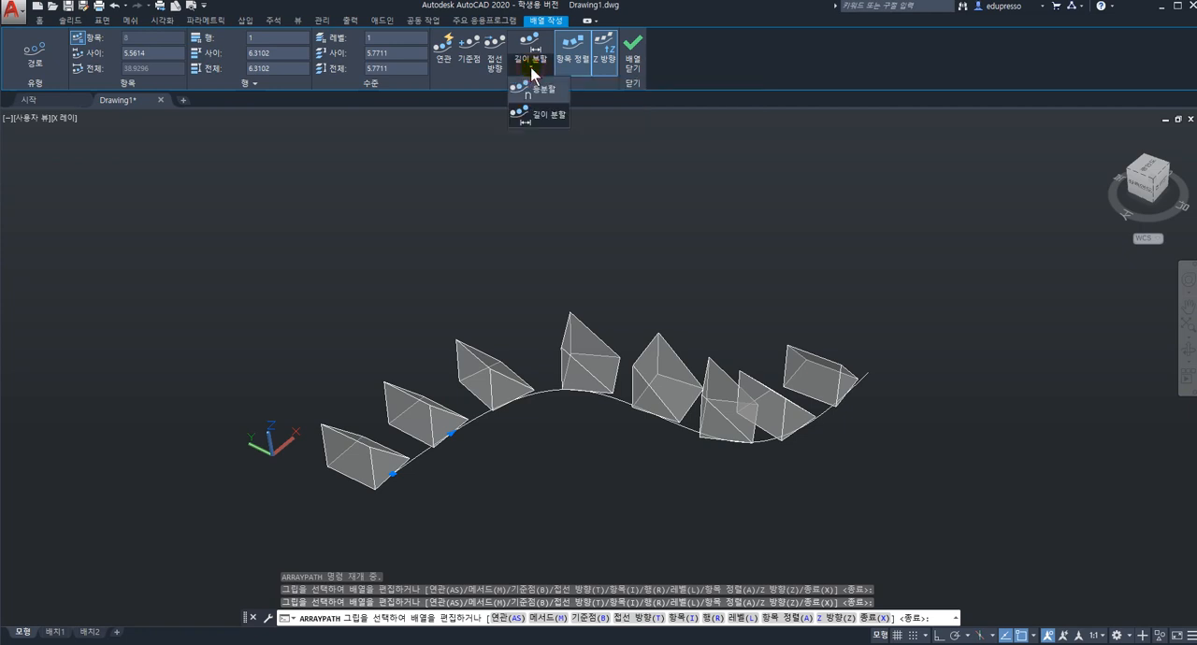
click(539, 90)
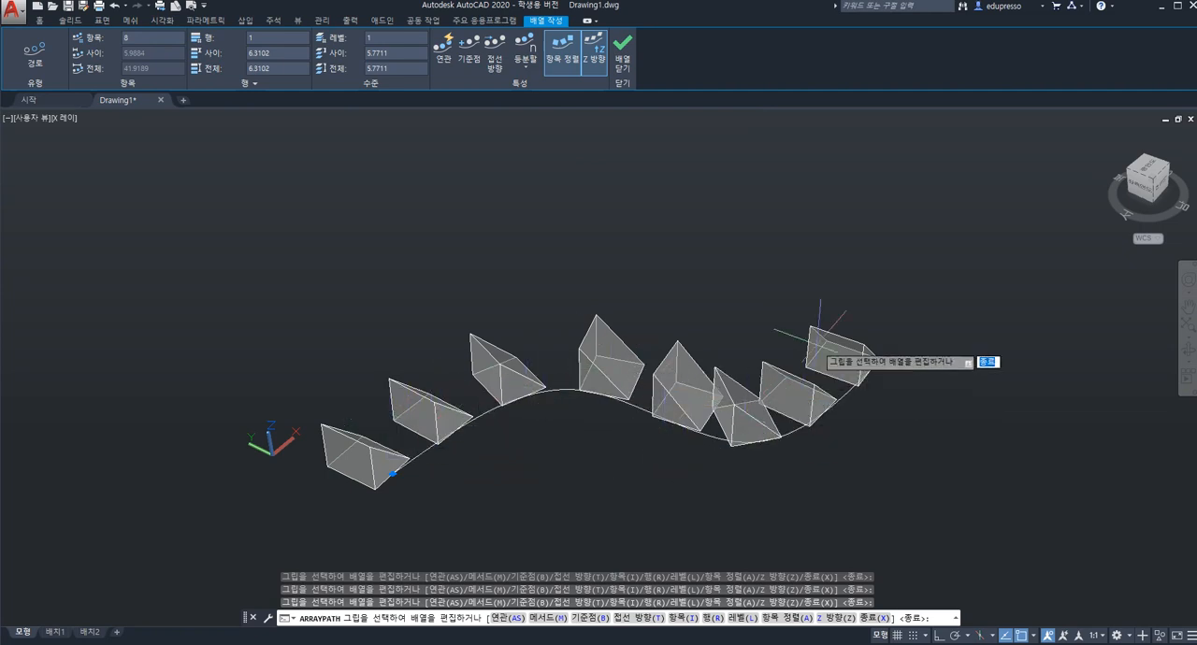
click(526, 68)
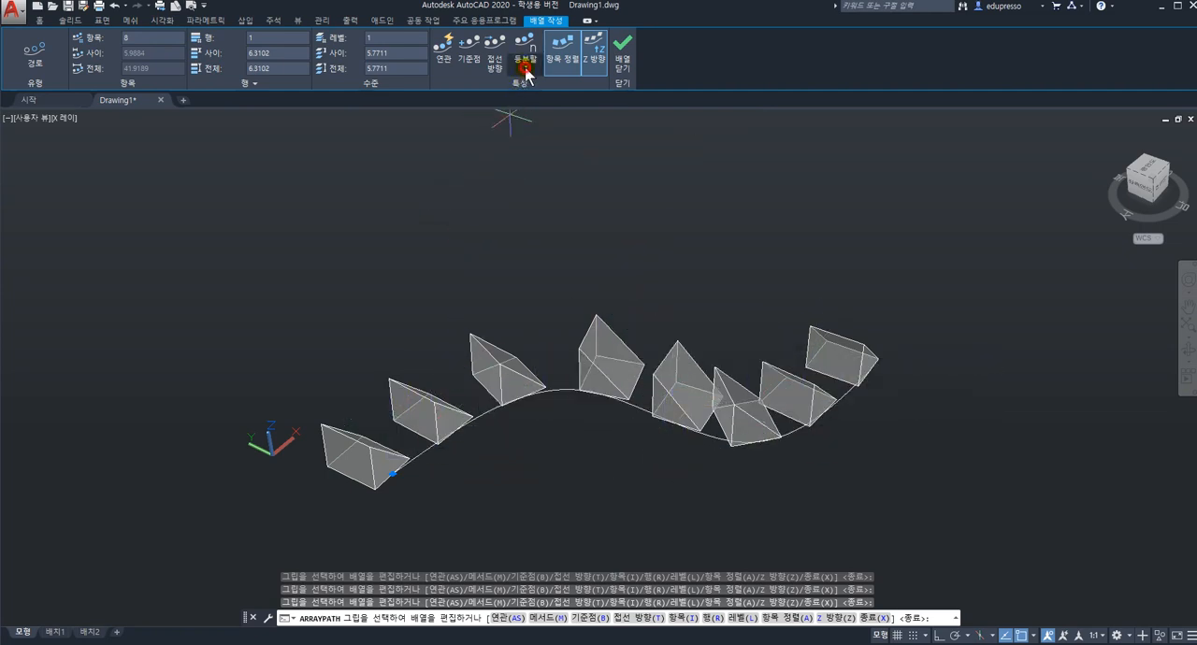
click(531, 113)
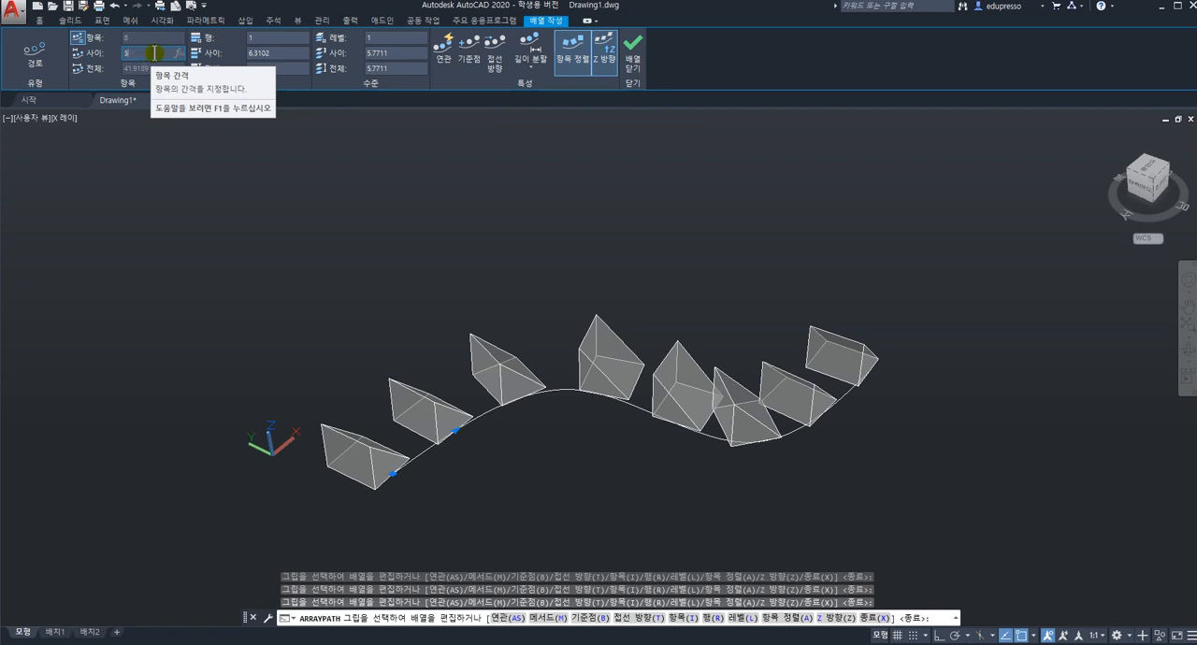
Set the path array's item spacing to 3 and finish the array.
text(3)
key(Return)
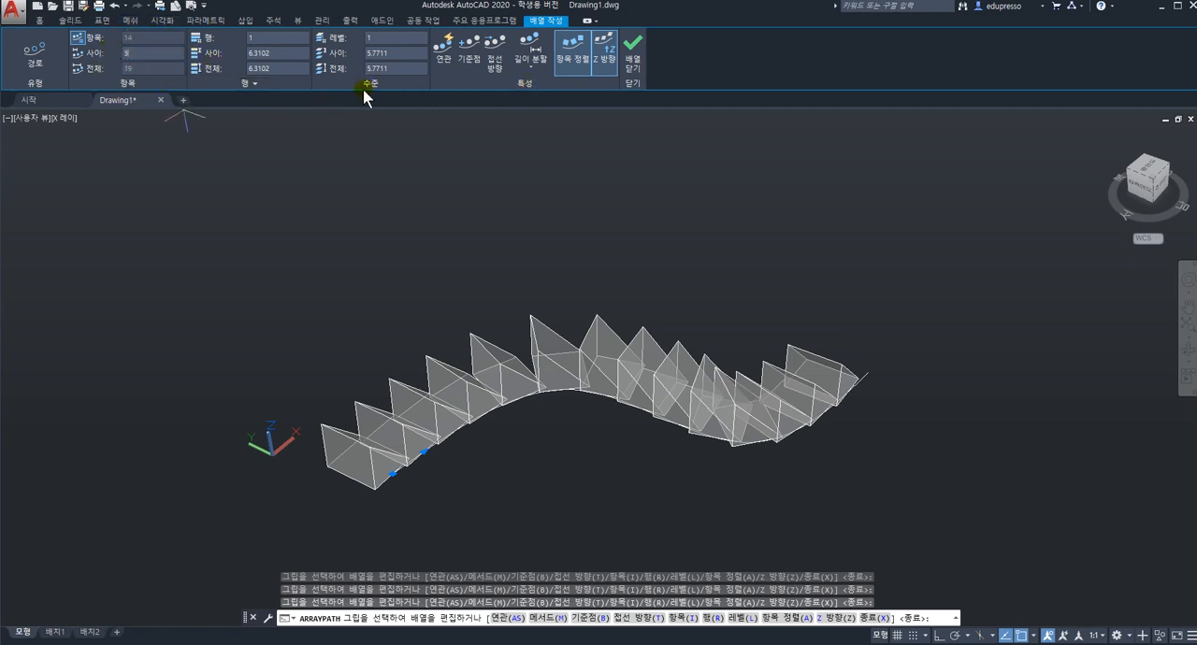
click(536, 69)
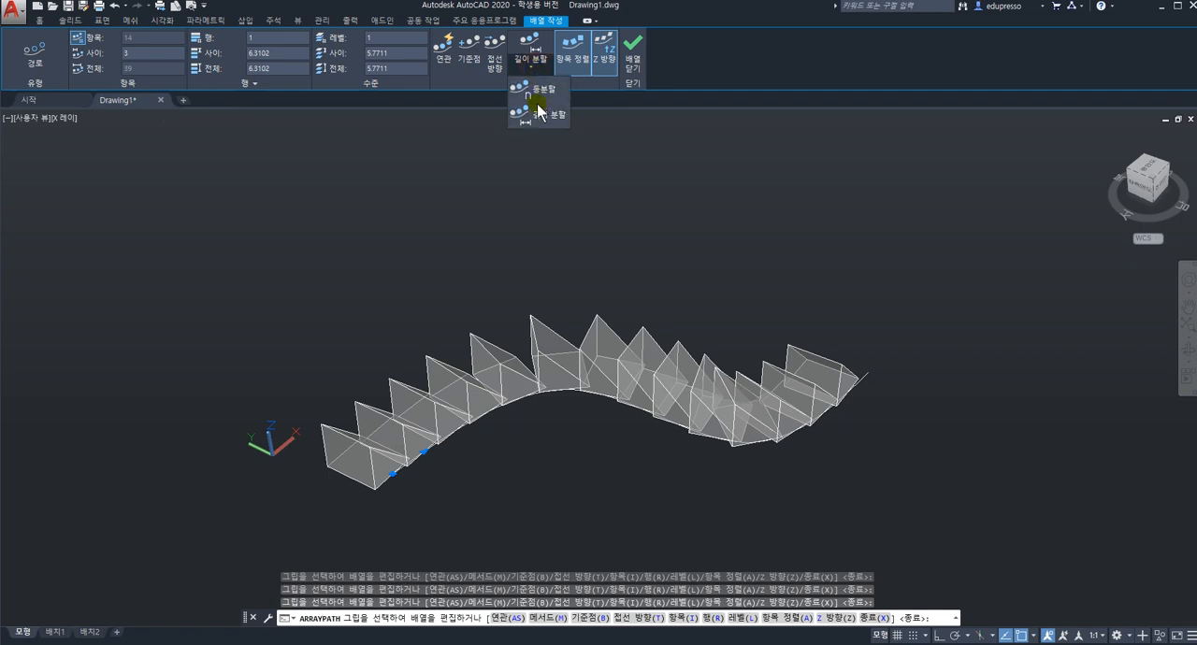
click(523, 66)
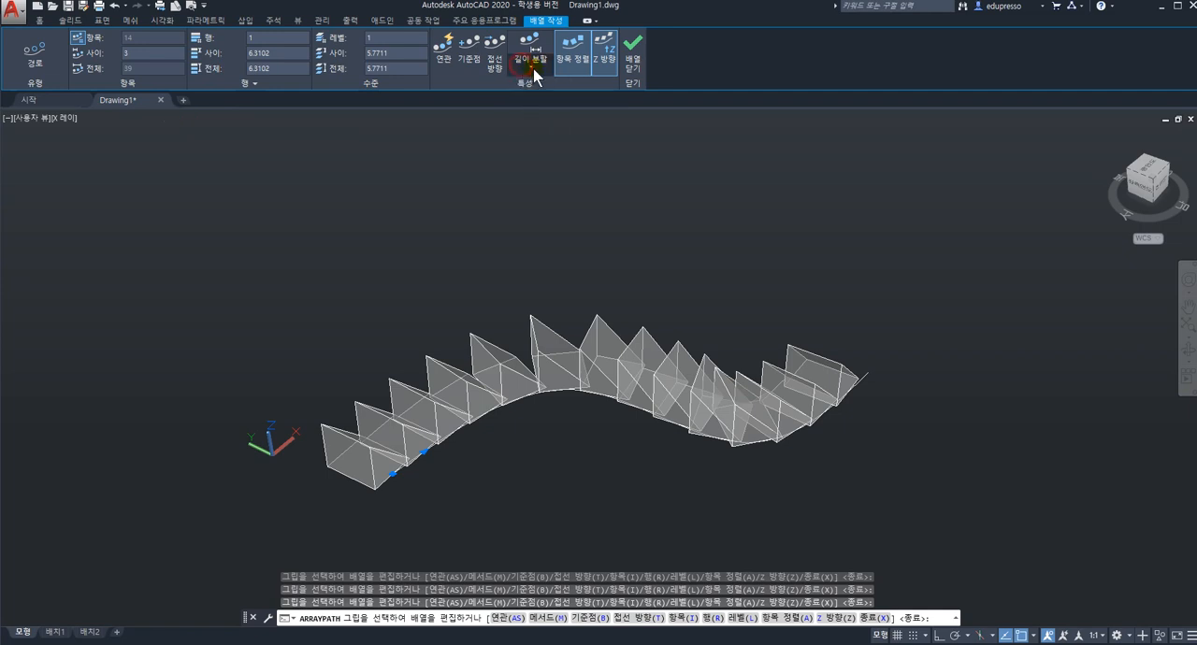
click(635, 64)
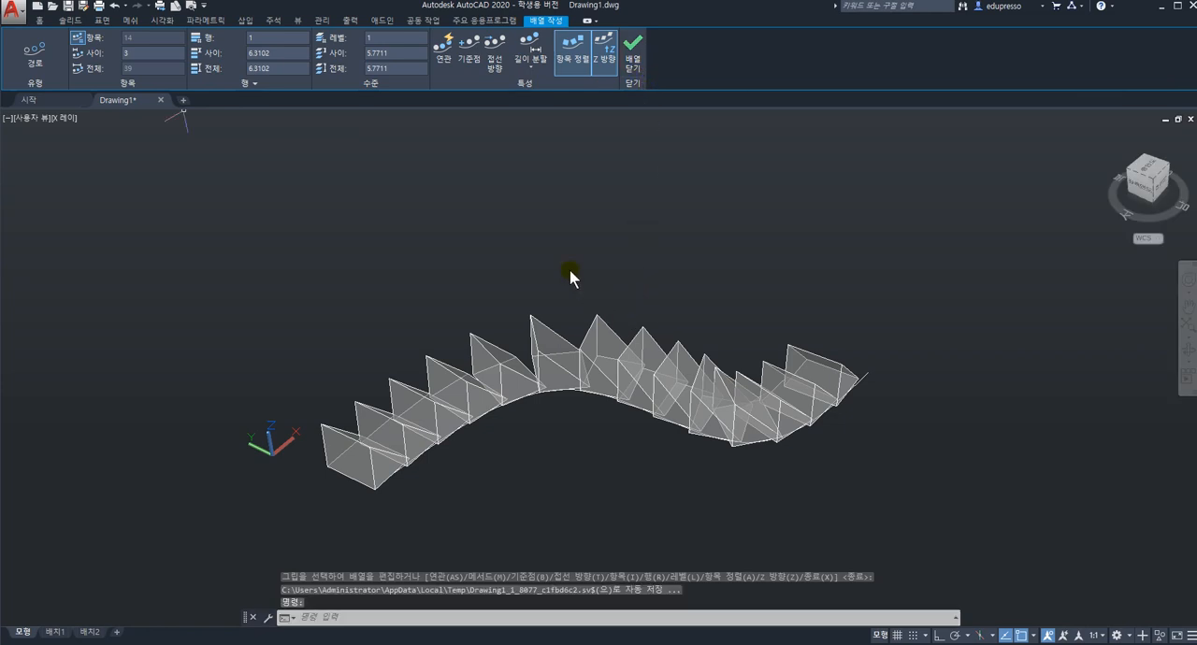
scroll(571, 285, down, 2)
scroll(573, 299, up, 1)
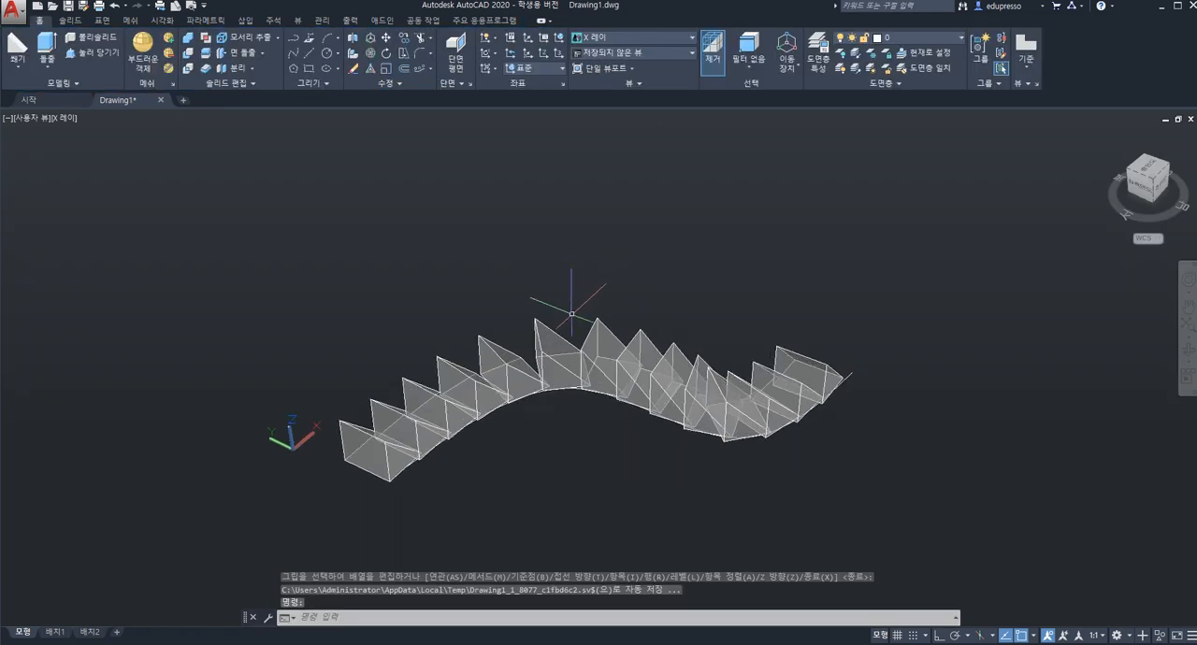